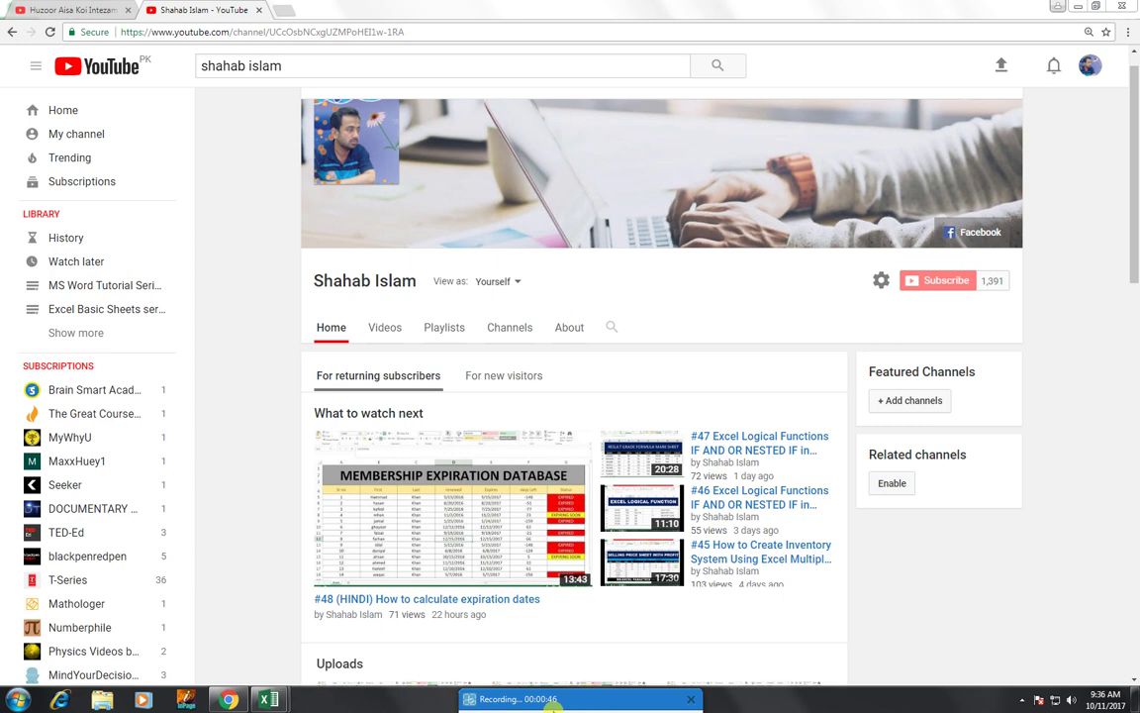
Step: Switch to the blank Excel workbook and enter grade A in cell A3 with 10% beside it in B3
{"action": "mouse_move", "coordinate": [267, 700]}
{"action": "left_click", "coordinate": [326, 657]}
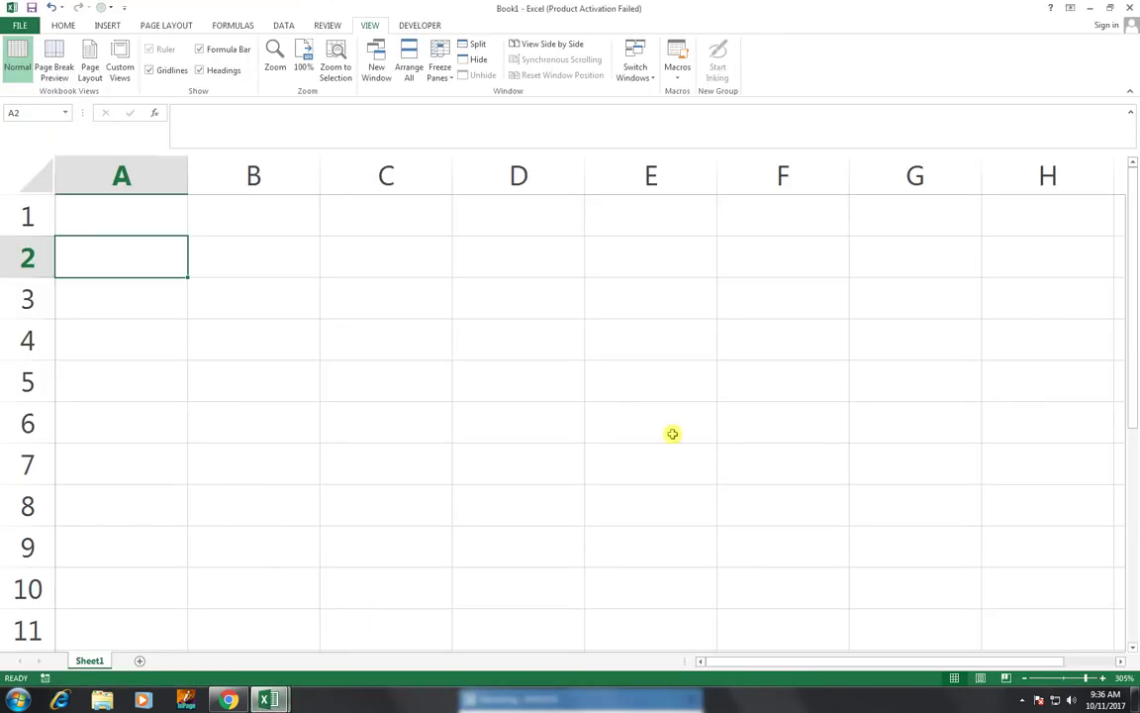
{"action": "key", "text": "Down"}
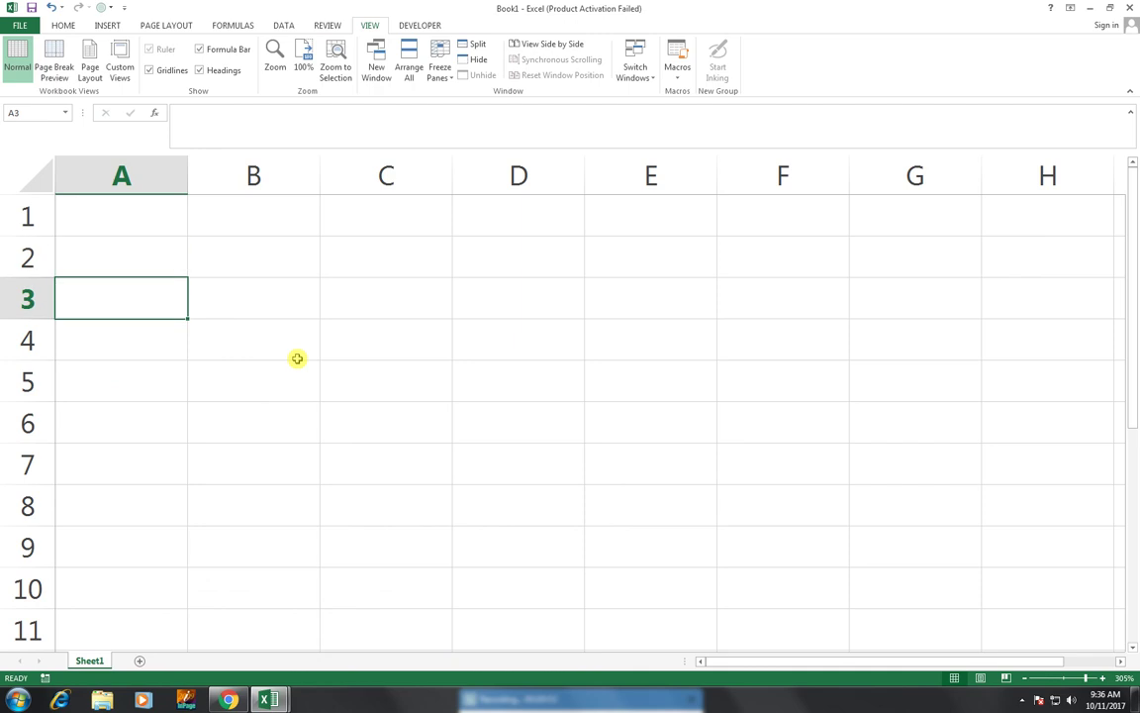
{"action": "type", "text": "a"}
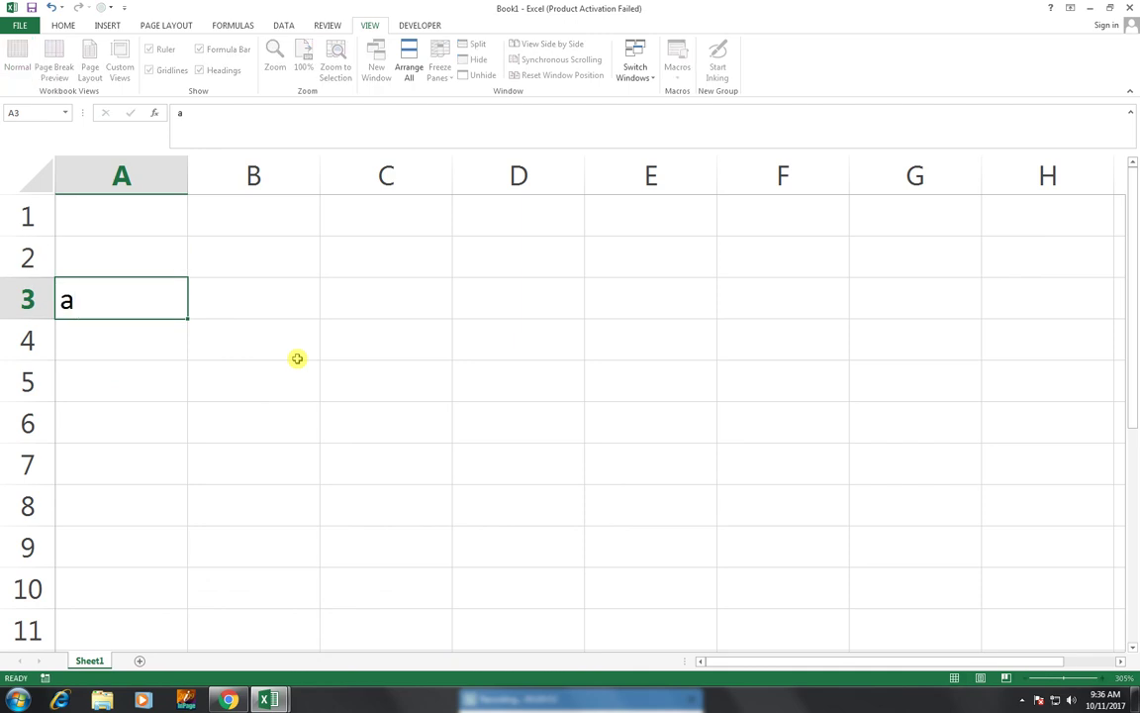
{"action": "key", "text": "Return"}
{"action": "key", "text": "Up"}
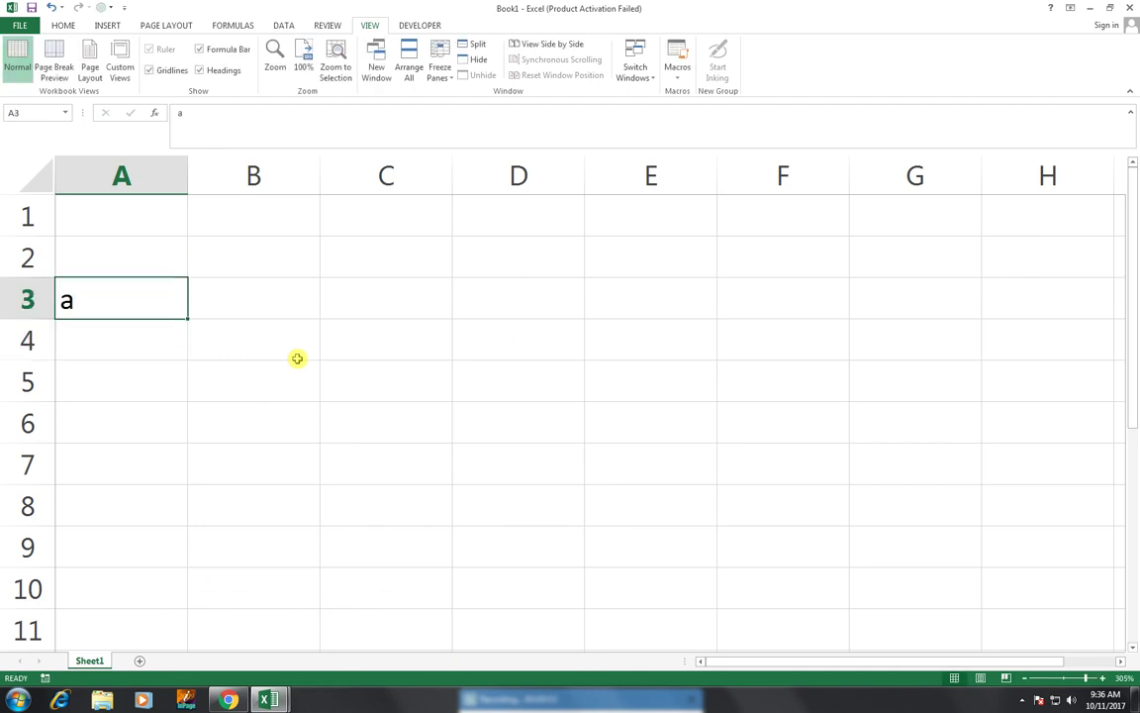
{"action": "type", "text": "A"}
{"action": "key", "text": "Tab"}
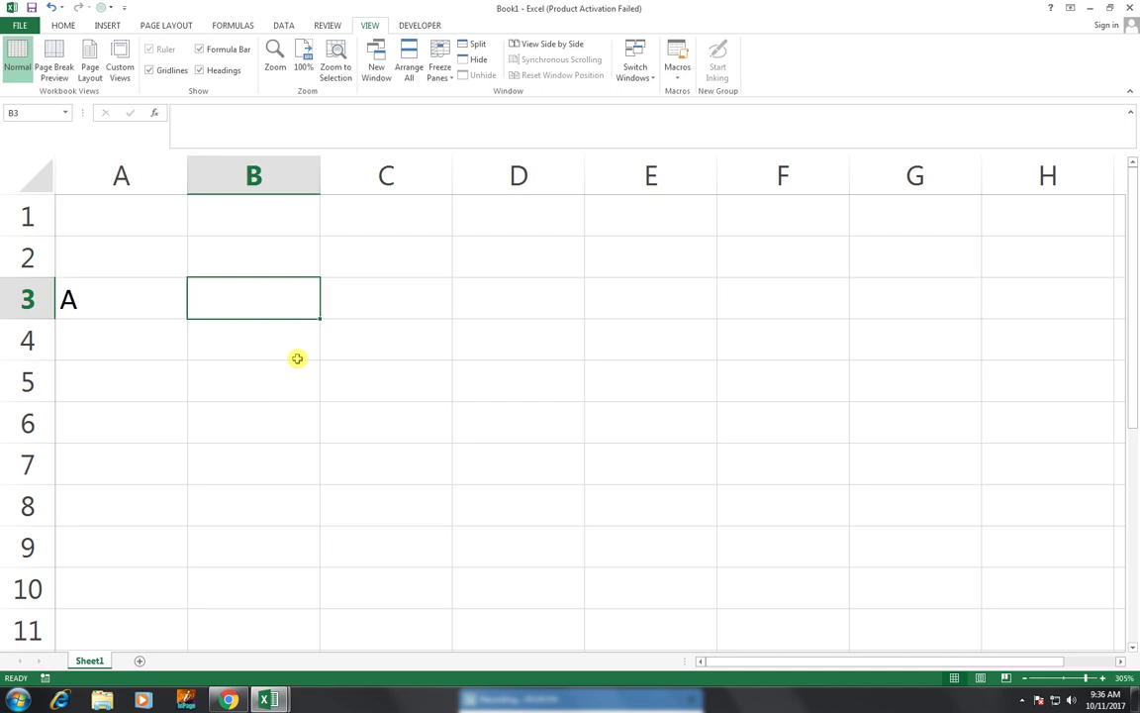
{"action": "type", "text": "10%"}
{"action": "key", "text": "Return"}
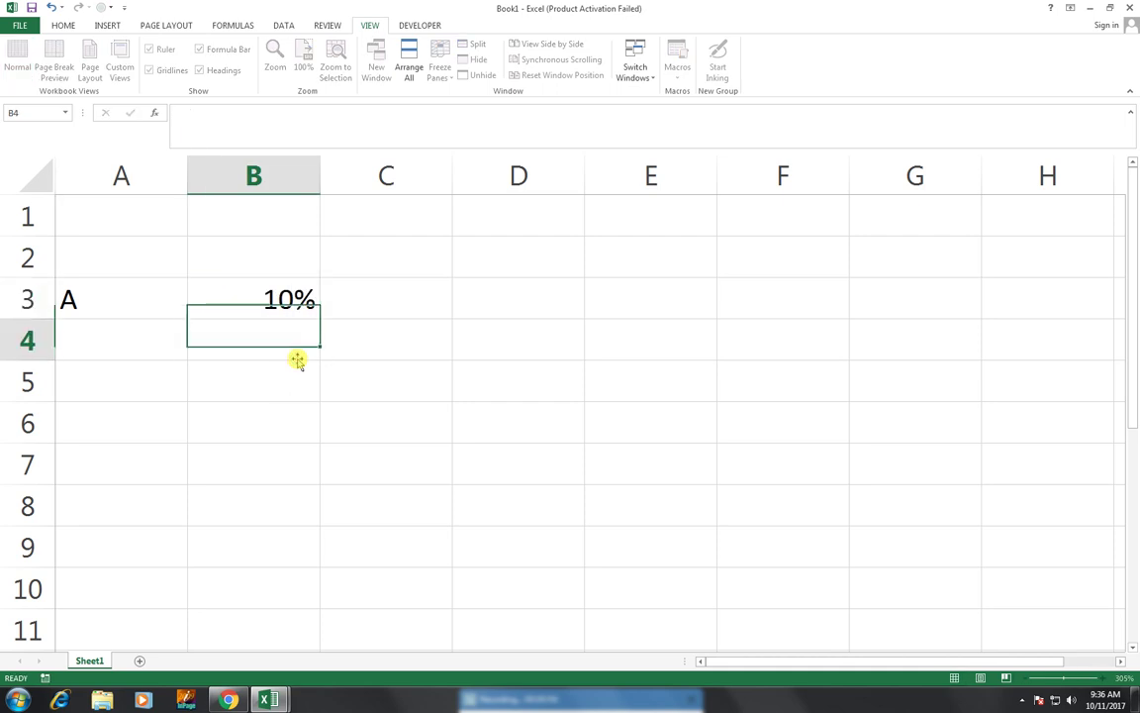
Step: Add grade B with 15% in row 4 and grade C with 20% in row 5
{"action": "key", "text": "Left"}
{"action": "type", "text": "B"}
{"action": "key", "text": "Tab"}
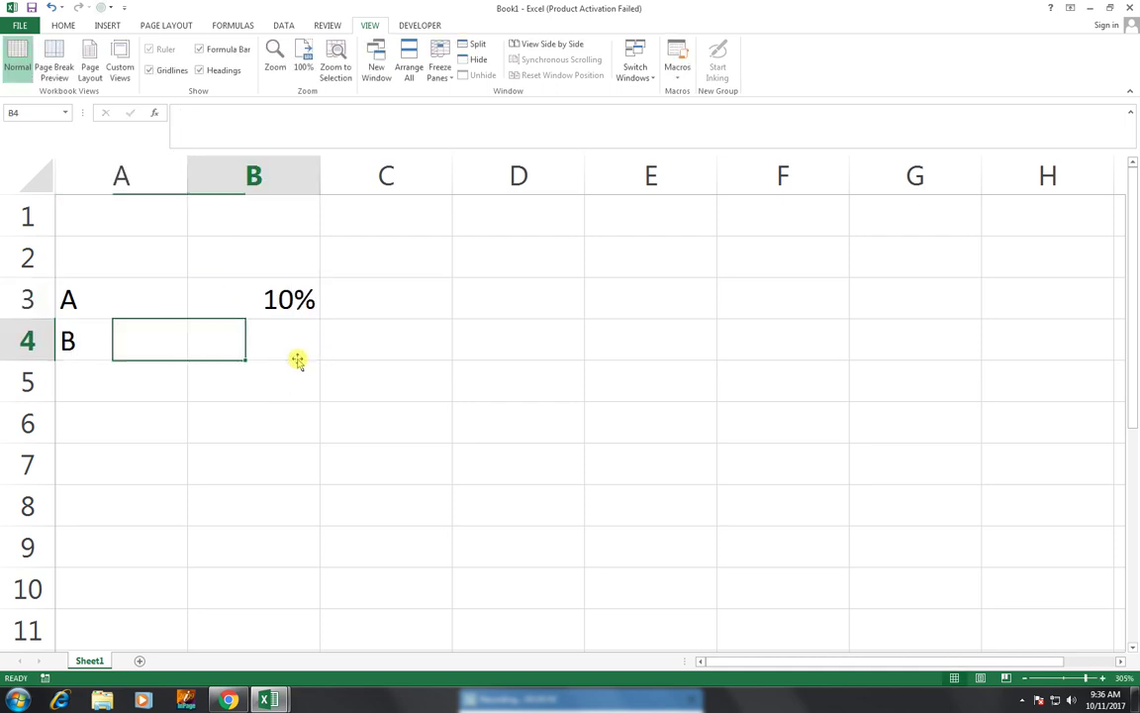
{"action": "type", "text": "15%"}
{"action": "key", "text": "Return"}
{"action": "key", "text": "Left"}
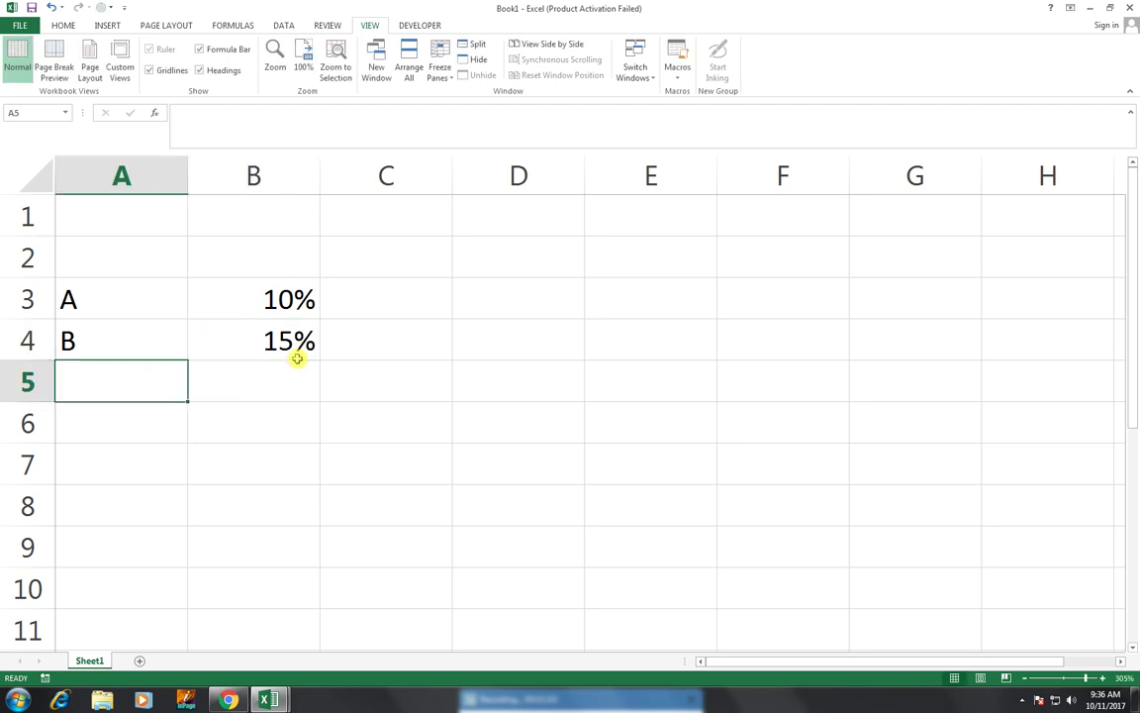
{"action": "type", "text": "C"}
{"action": "key", "text": "Tab"}
{"action": "type", "text": "2"}
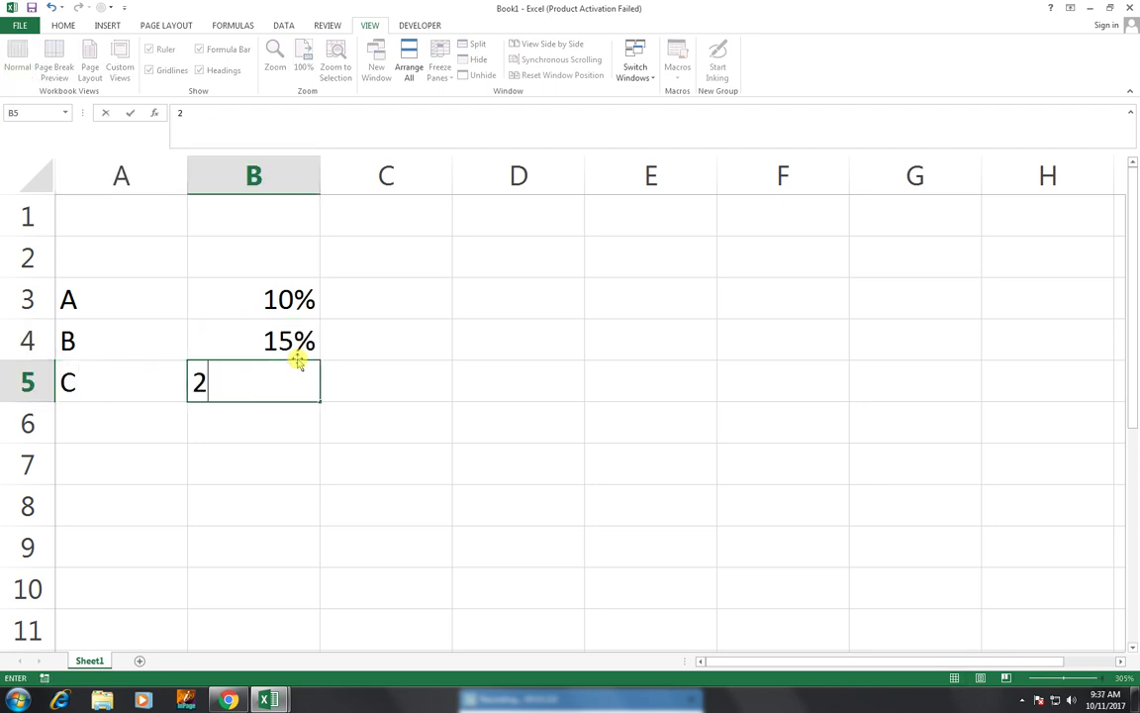
{"action": "type", "text": "0%"}
{"action": "key", "text": "Return"}
Step: Enter the table headings S NO in cell A7 and DEPARTMENT in cell B7
{"action": "key", "text": "Return"}
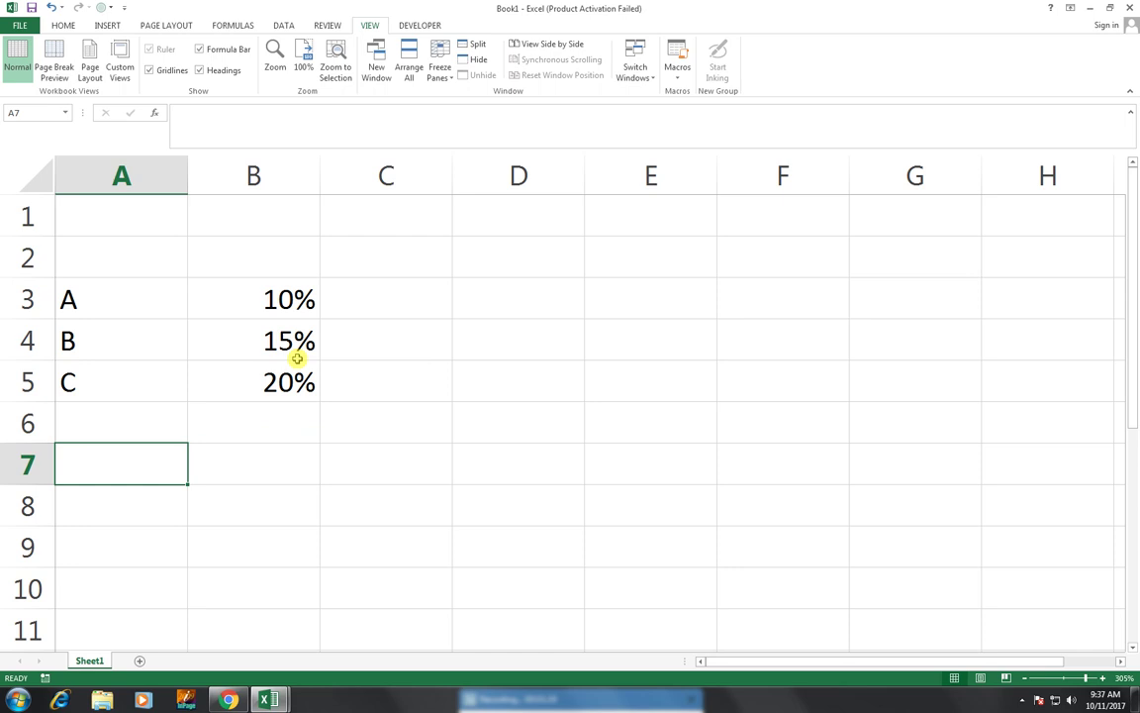
{"action": "type", "text": "S NO"}
{"action": "key", "text": "Tab"}
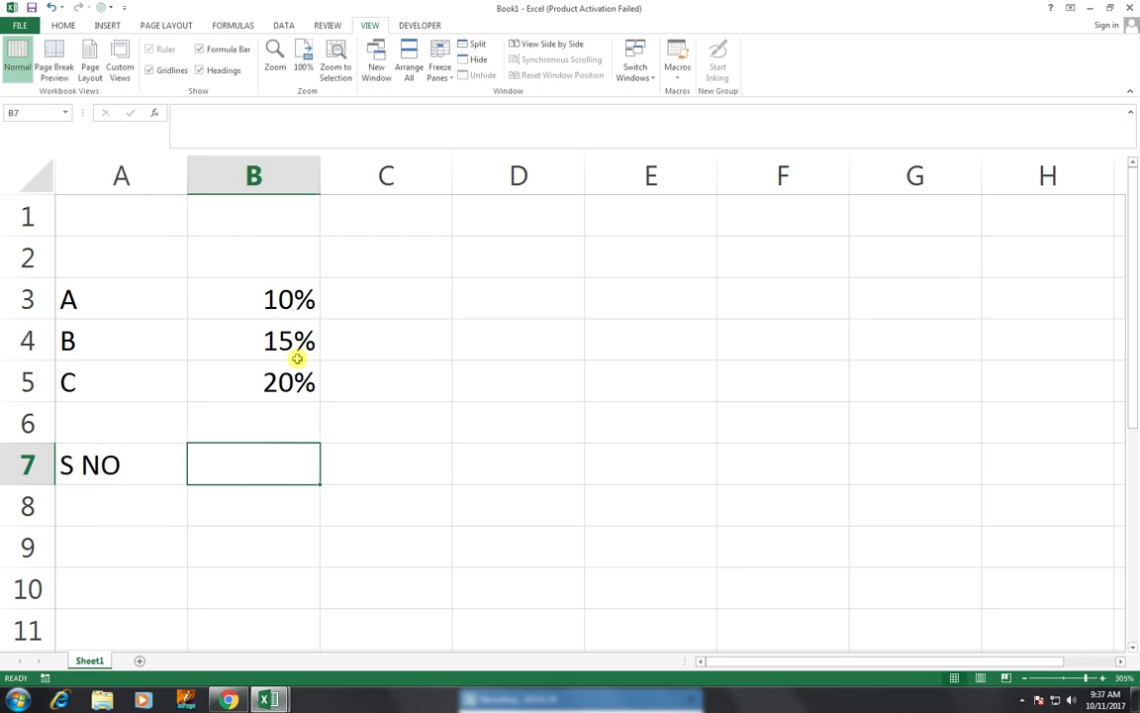
{"action": "type", "text": "DEAPRT"}
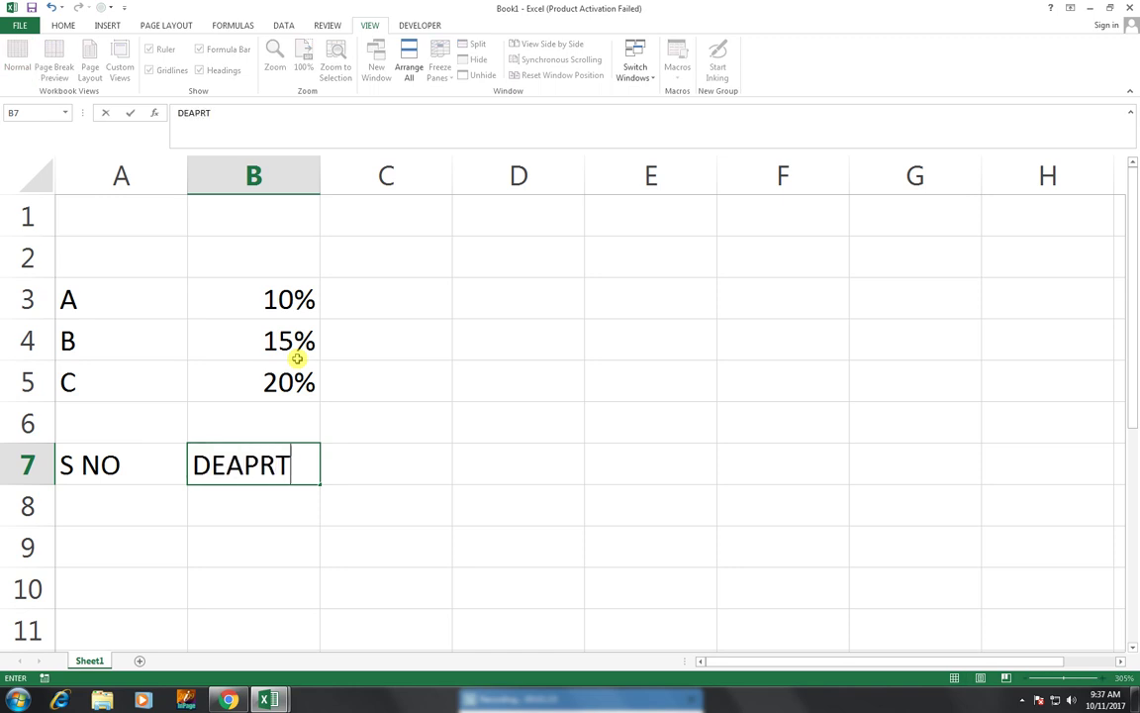
{"action": "key", "text": "Tab"}
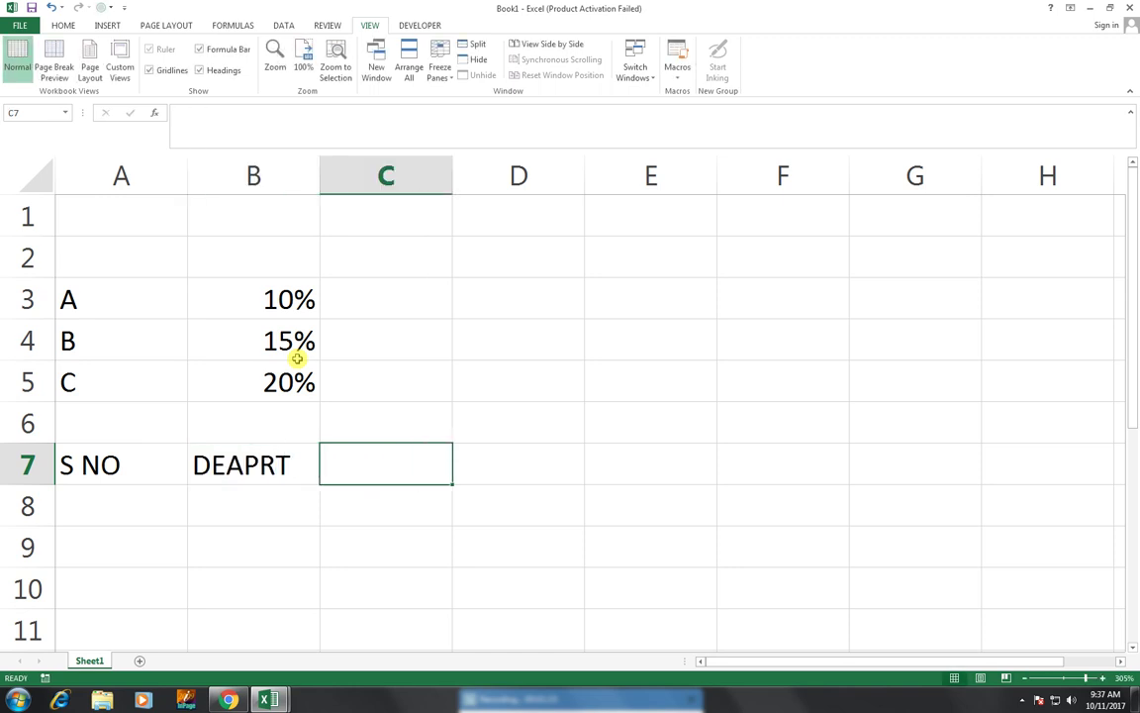
{"action": "key", "text": "Left"}
{"action": "key", "text": "Left"}
{"action": "key", "text": "Right"}
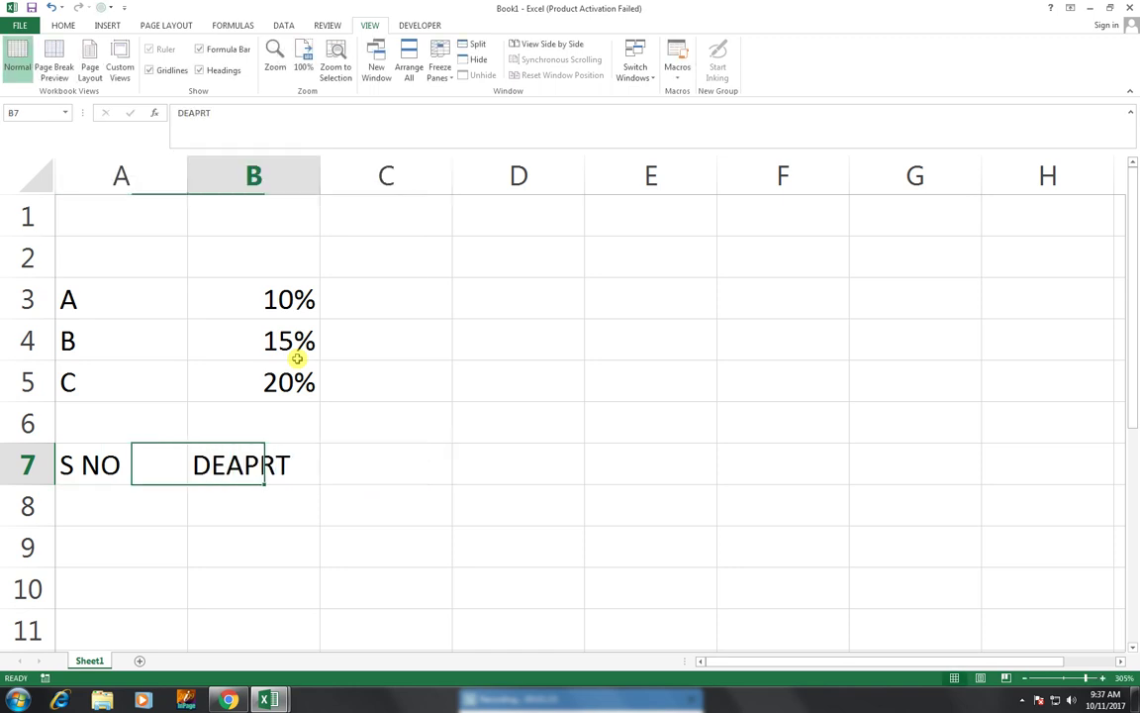
{"action": "type", "text": "DEPART"}
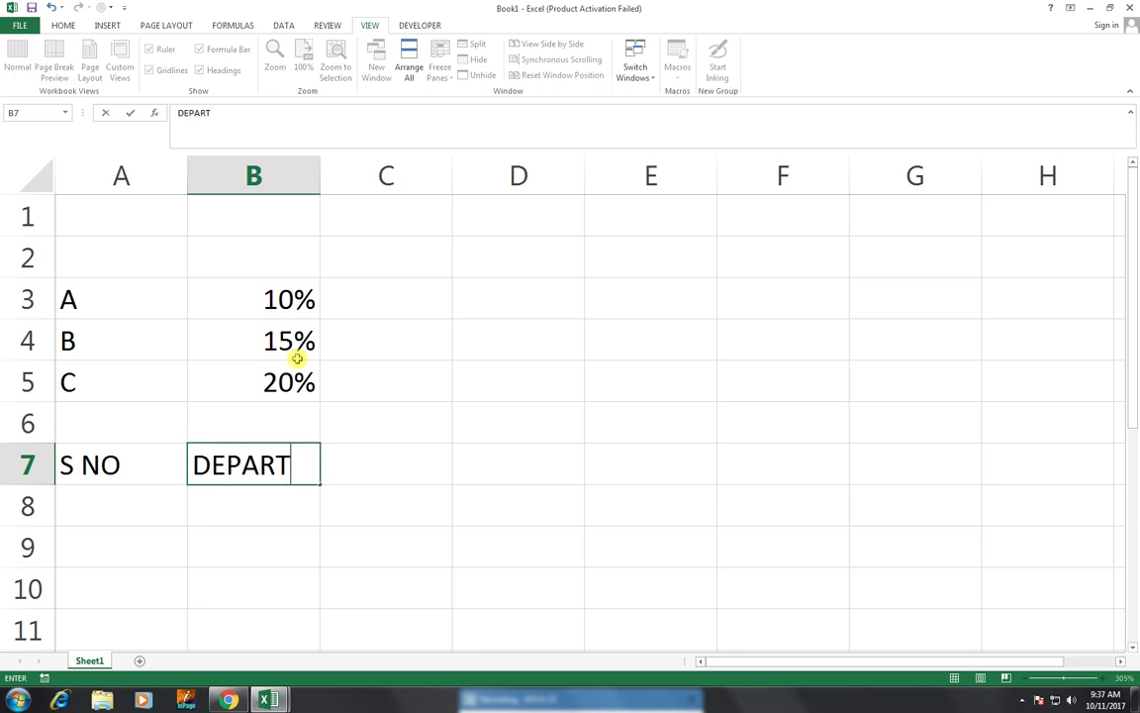
{"action": "type", "text": "MENT"}
{"action": "key", "text": "ctrl+Return"}
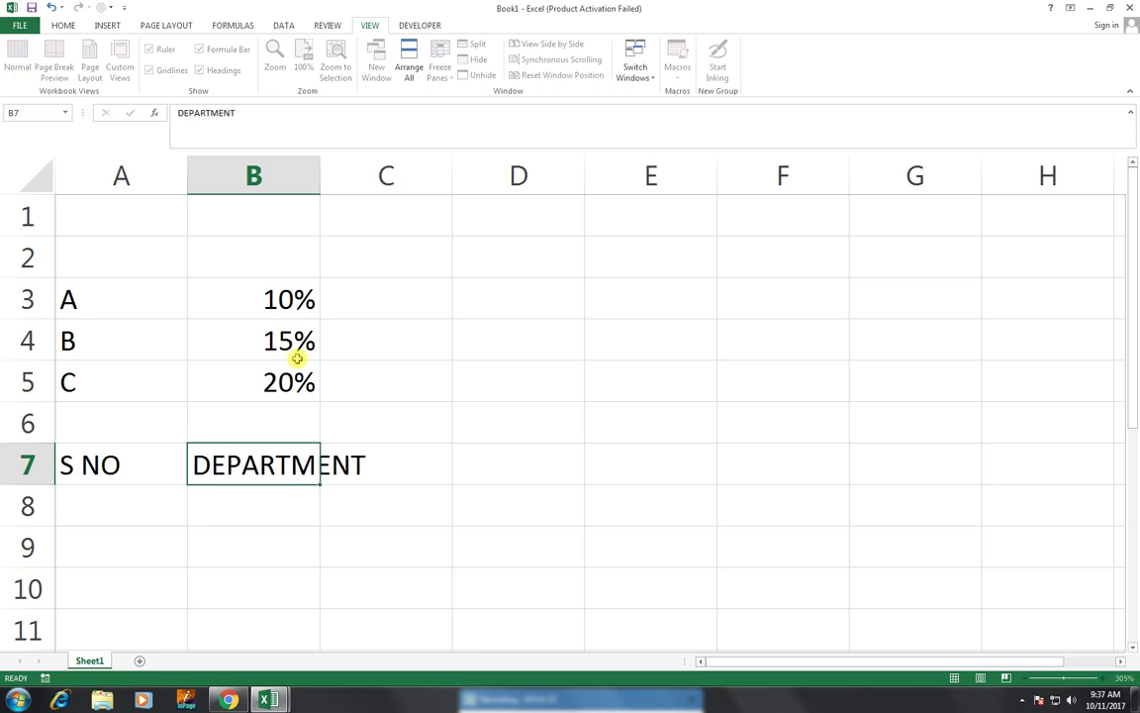
Step: Continue the row 7 headings with NAME, GRADE, OLD SALARY and INCREASE in cells C7 to F7
{"action": "key", "text": "Right"}
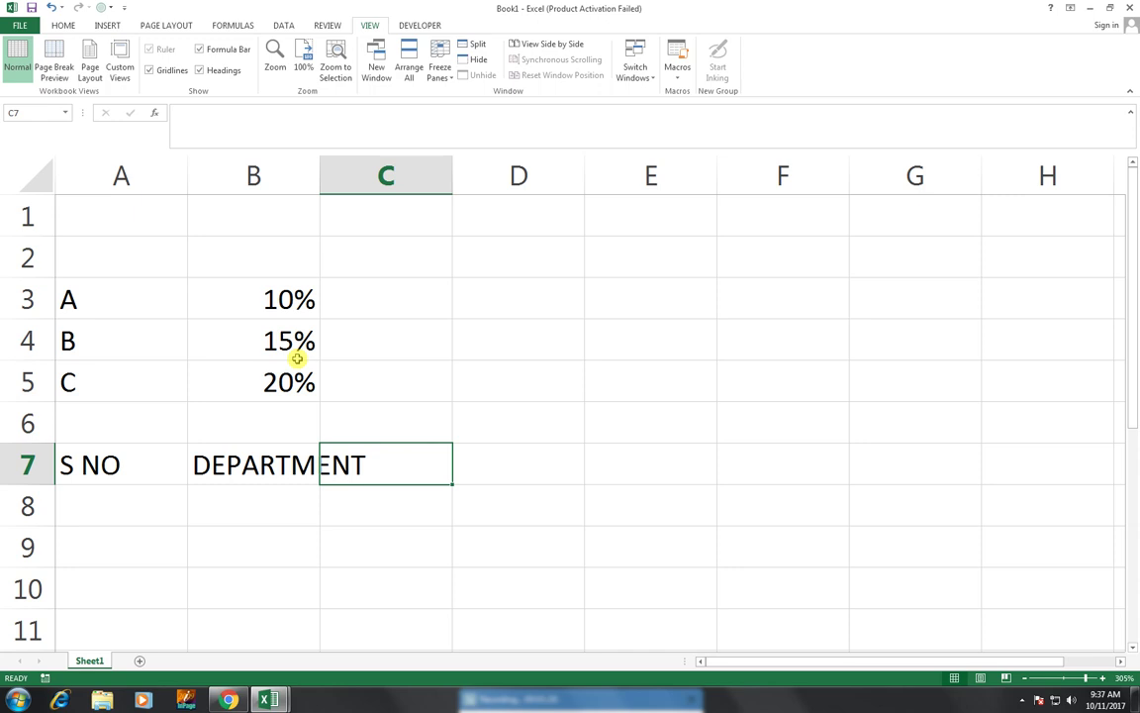
{"action": "type", "text": "NAME"}
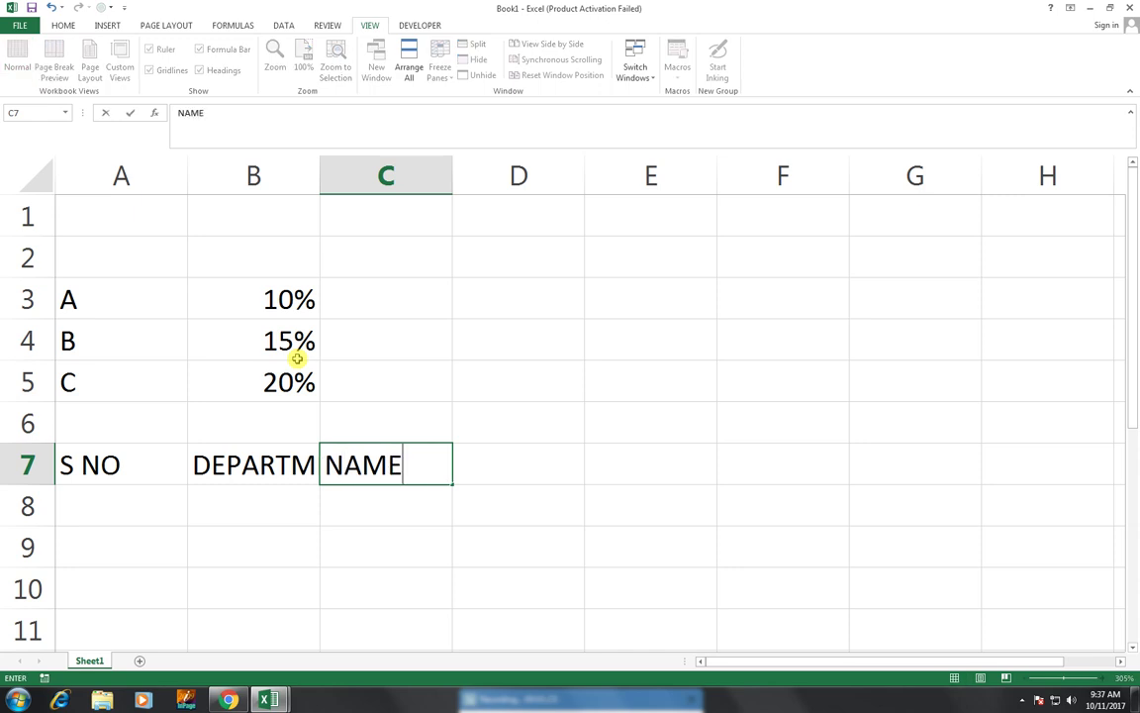
{"action": "key", "text": "Right"}
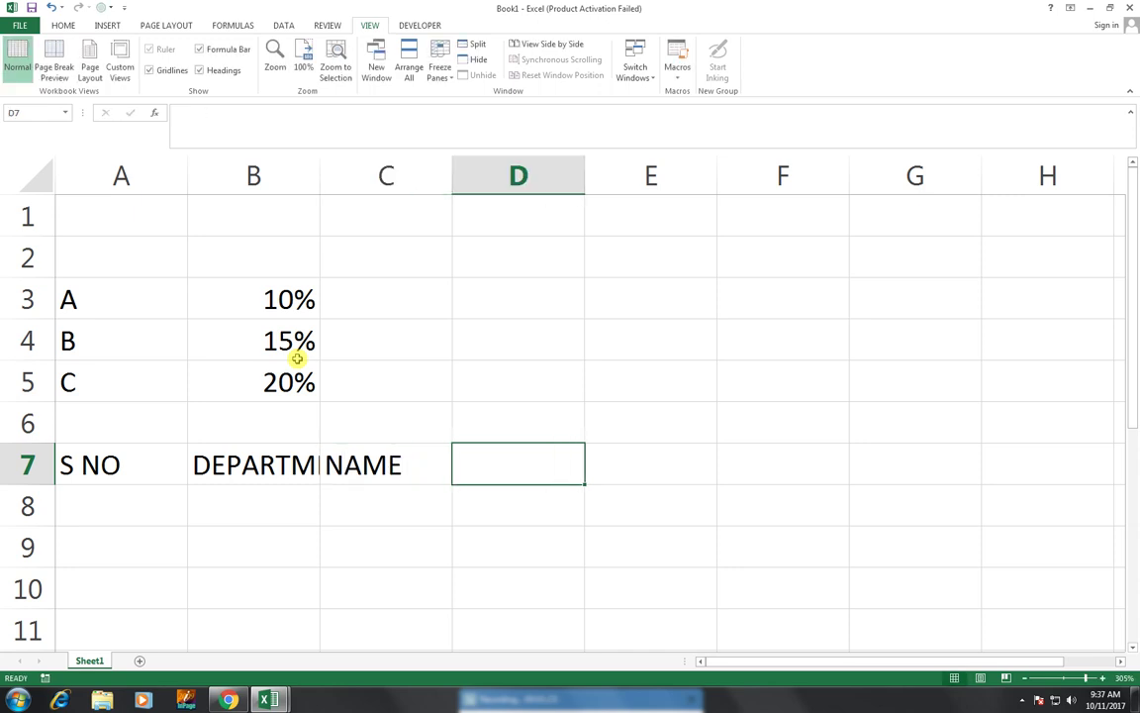
{"action": "type", "text": "GRADE"}
{"action": "key", "text": "Right"}
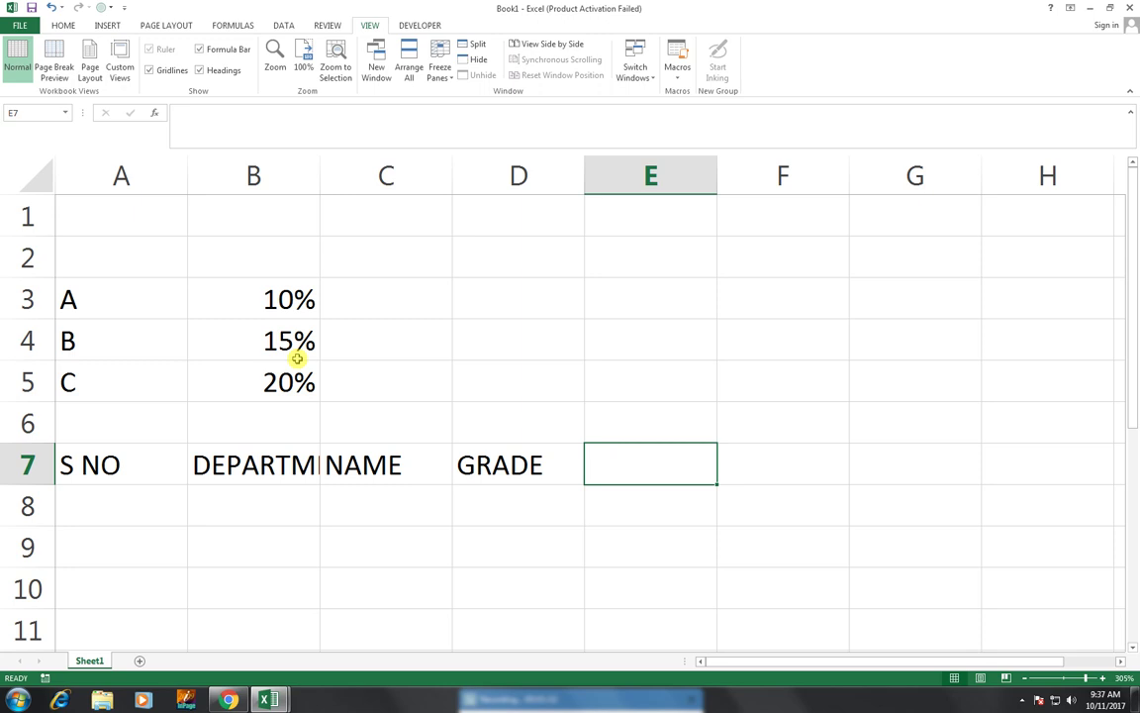
{"action": "type", "text": "OLD SALARY"}
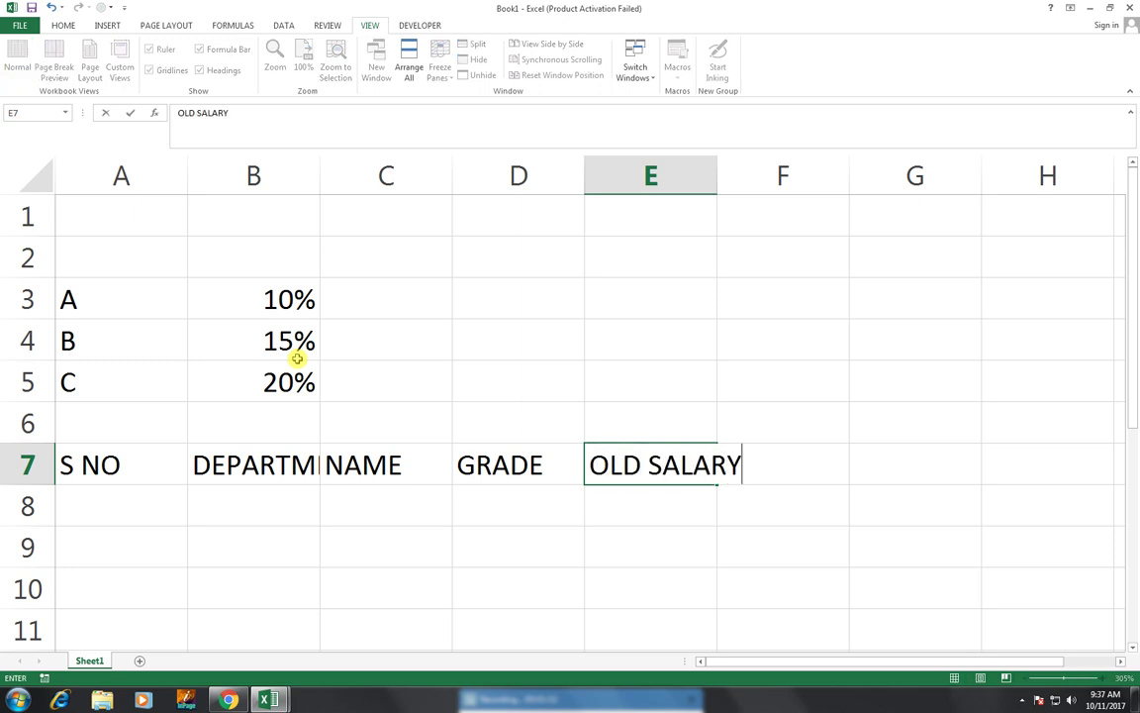
{"action": "key", "text": "Right"}
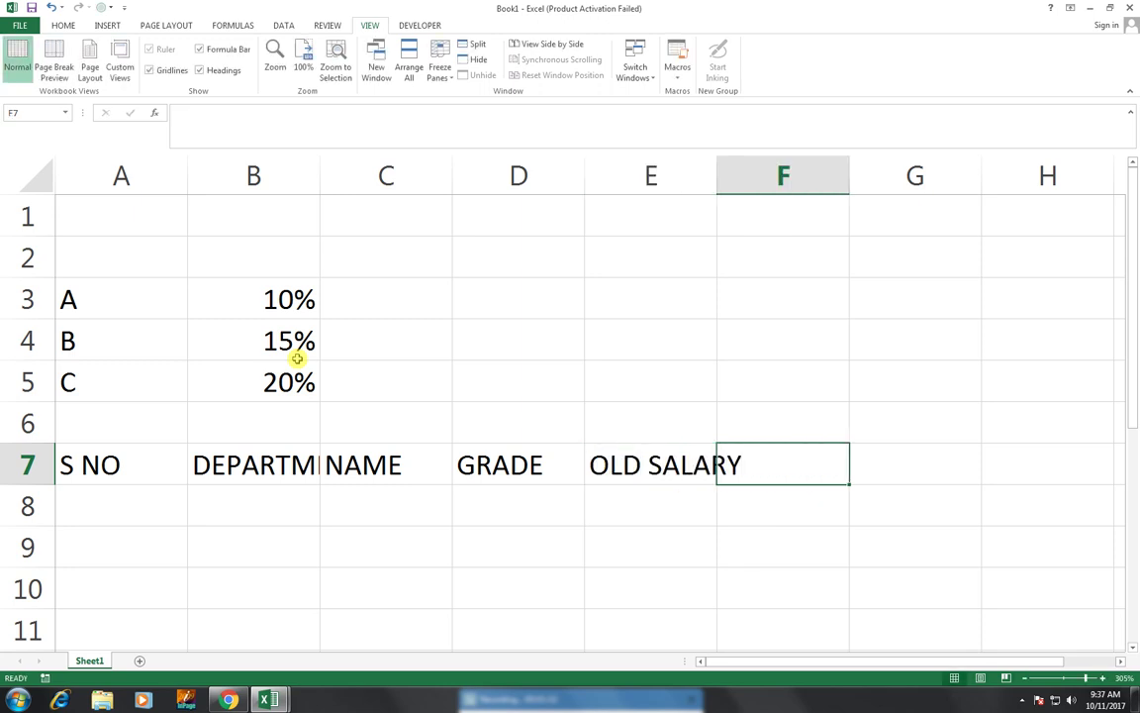
{"action": "type", "text": "INCREASE"}
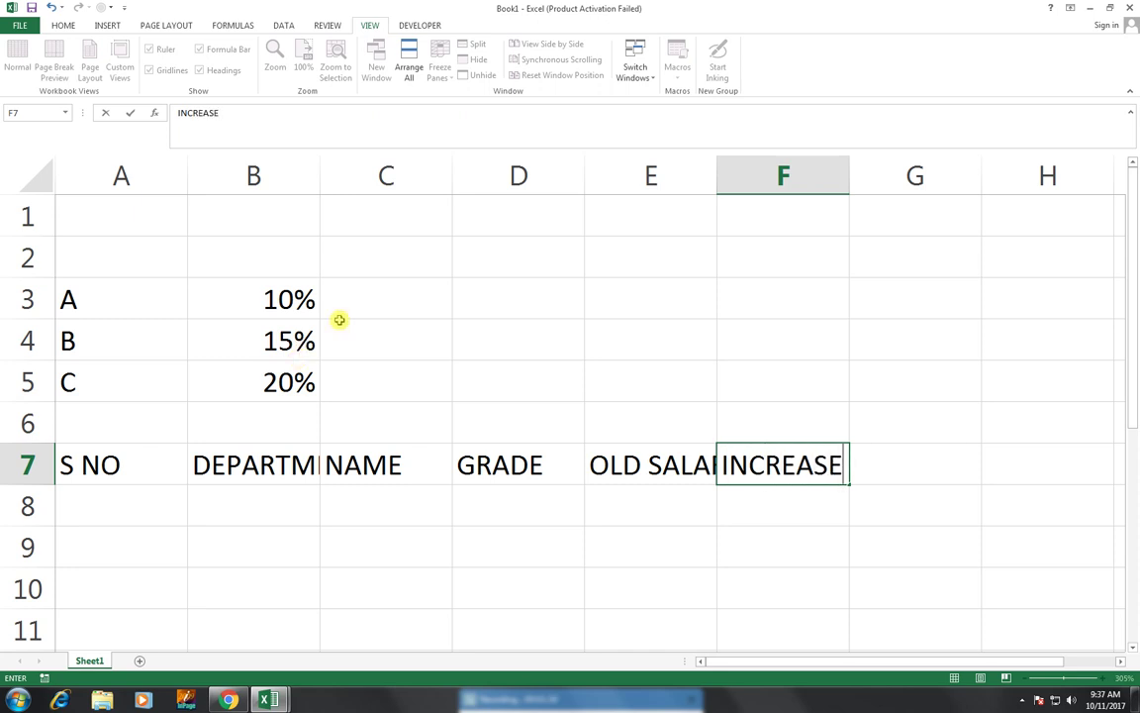
{"action": "left_click", "coordinate": [517, 379]}
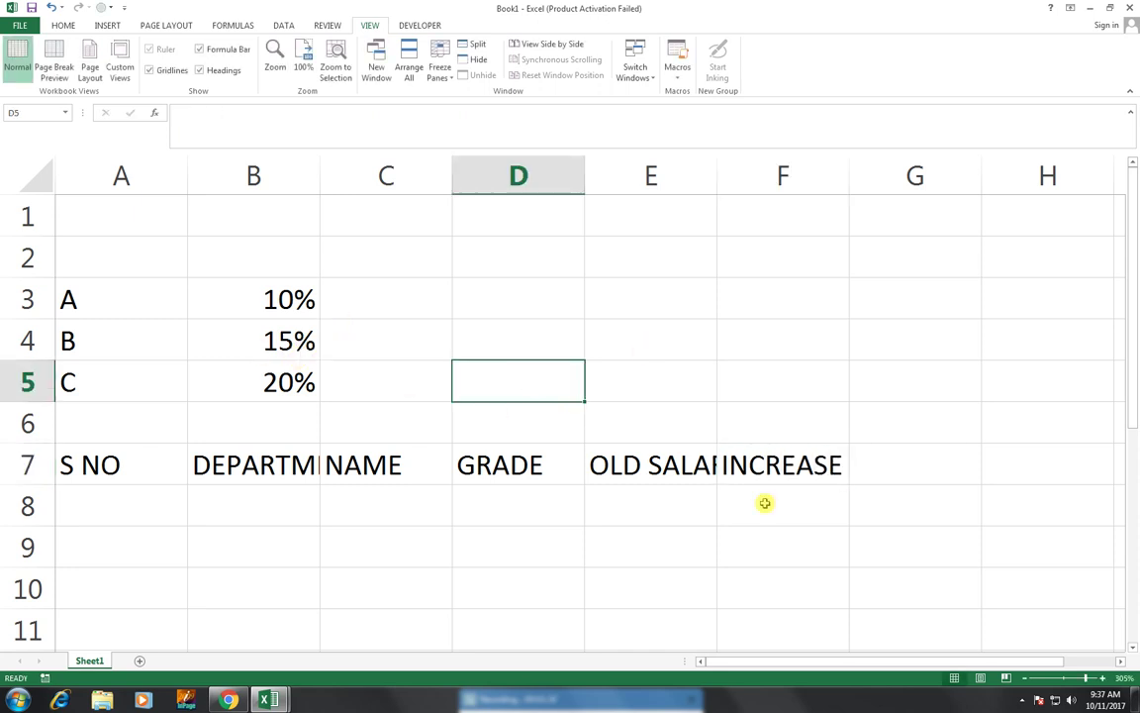
Step: Fit columns E and B to their headings, and widen columns C and D slightly
{"action": "double_click", "coordinate": [715, 174]}
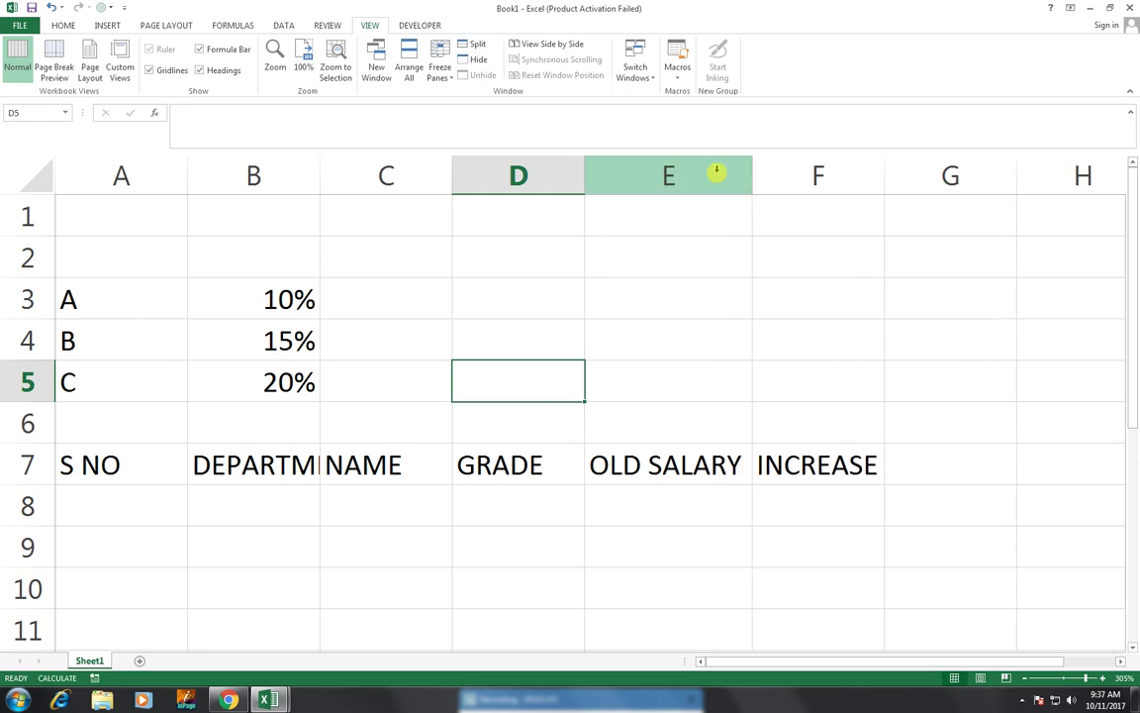
{"action": "double_click", "coordinate": [321, 170]}
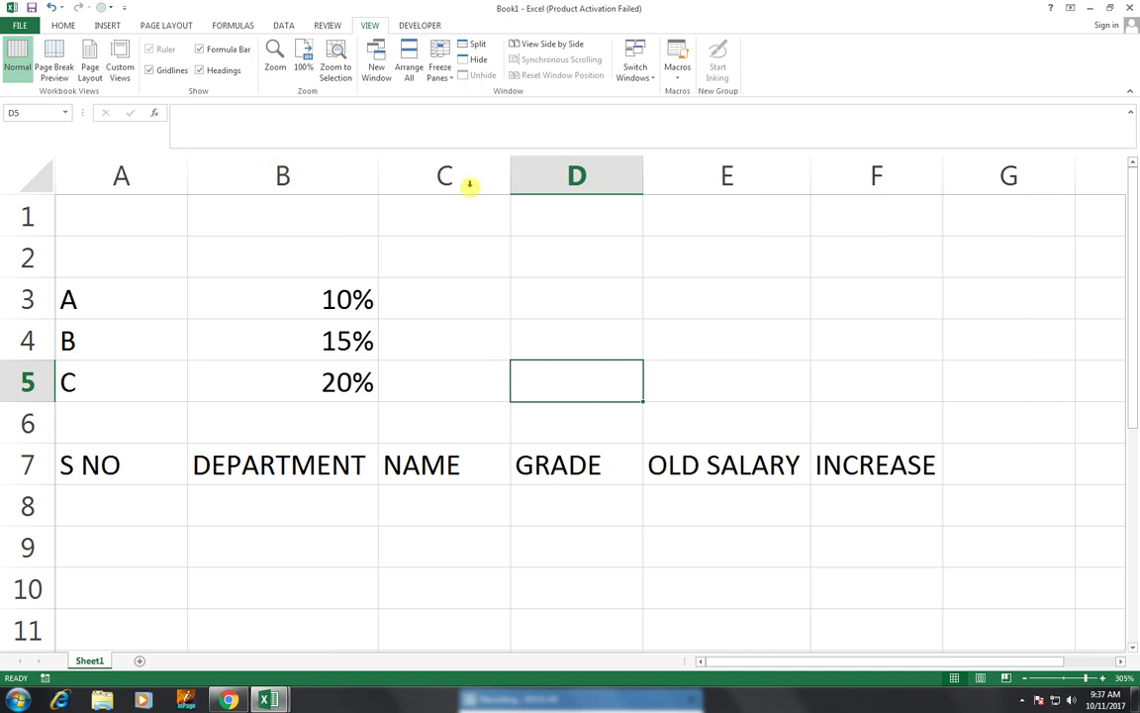
{"action": "left_click_drag", "start_coordinate": [509, 170], "coordinate": [560, 170]}
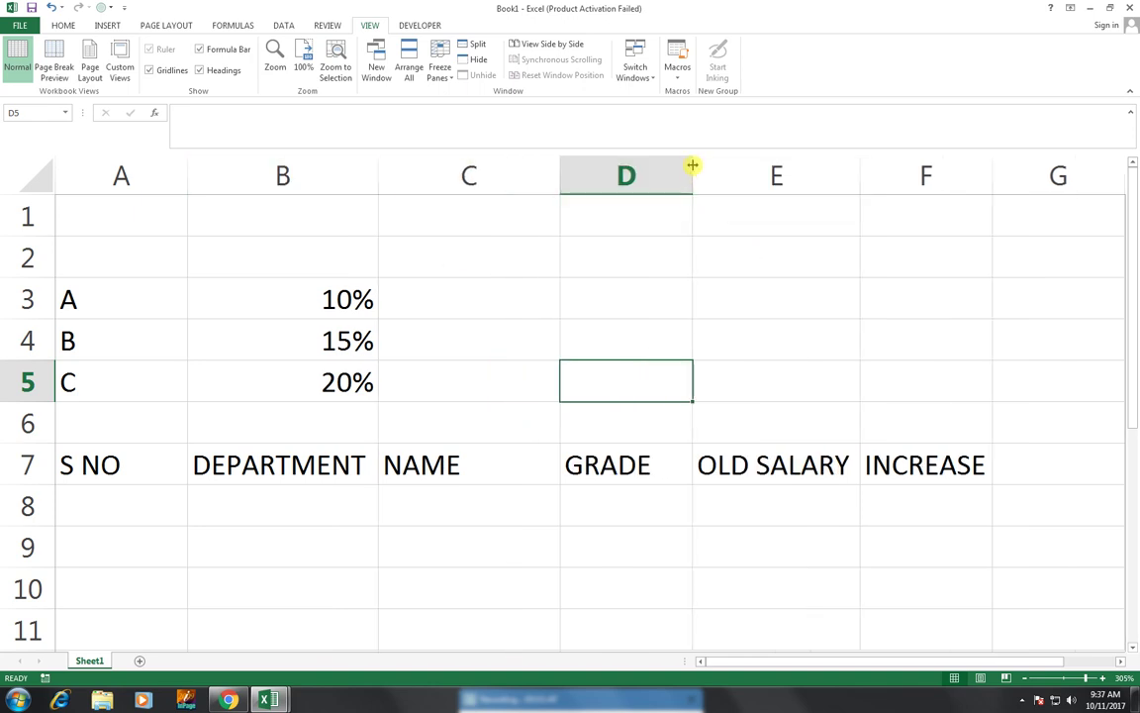
{"action": "left_click_drag", "start_coordinate": [694, 167], "coordinate": [713, 166]}
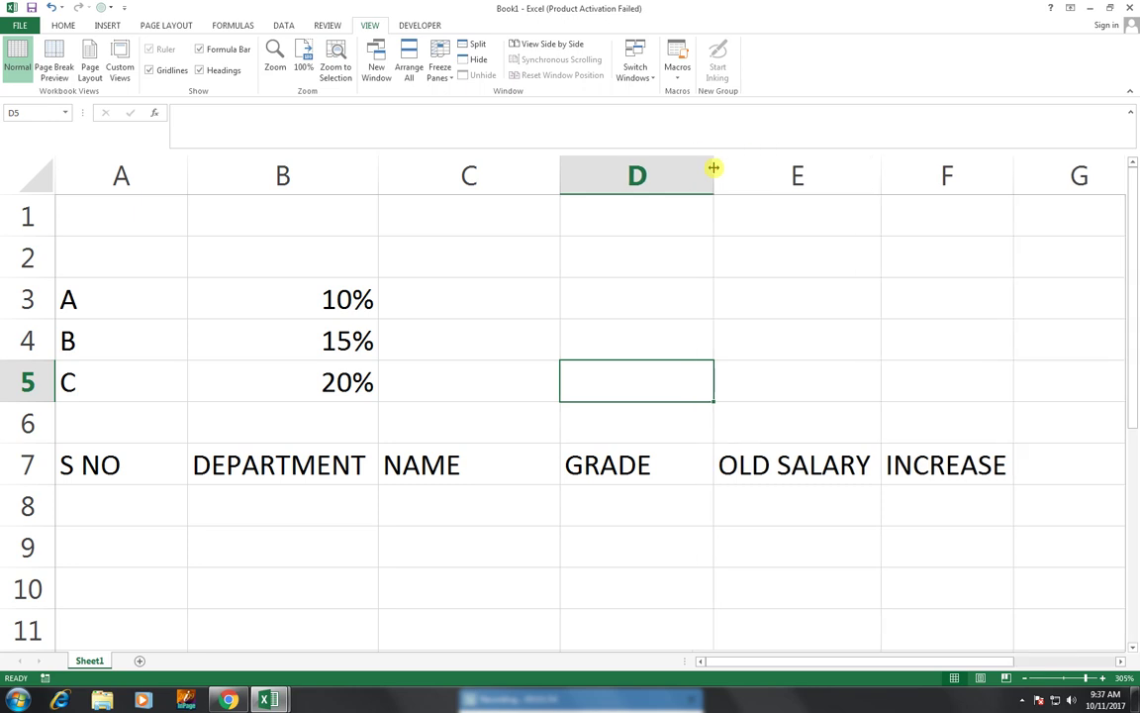
Step: Fill the serial numbers 1 to 3 down cells A8 to A10 under S NO
{"action": "left_click", "coordinate": [119, 528]}
{"action": "left_click", "coordinate": [120, 521]}
{"action": "type", "text": "1"}
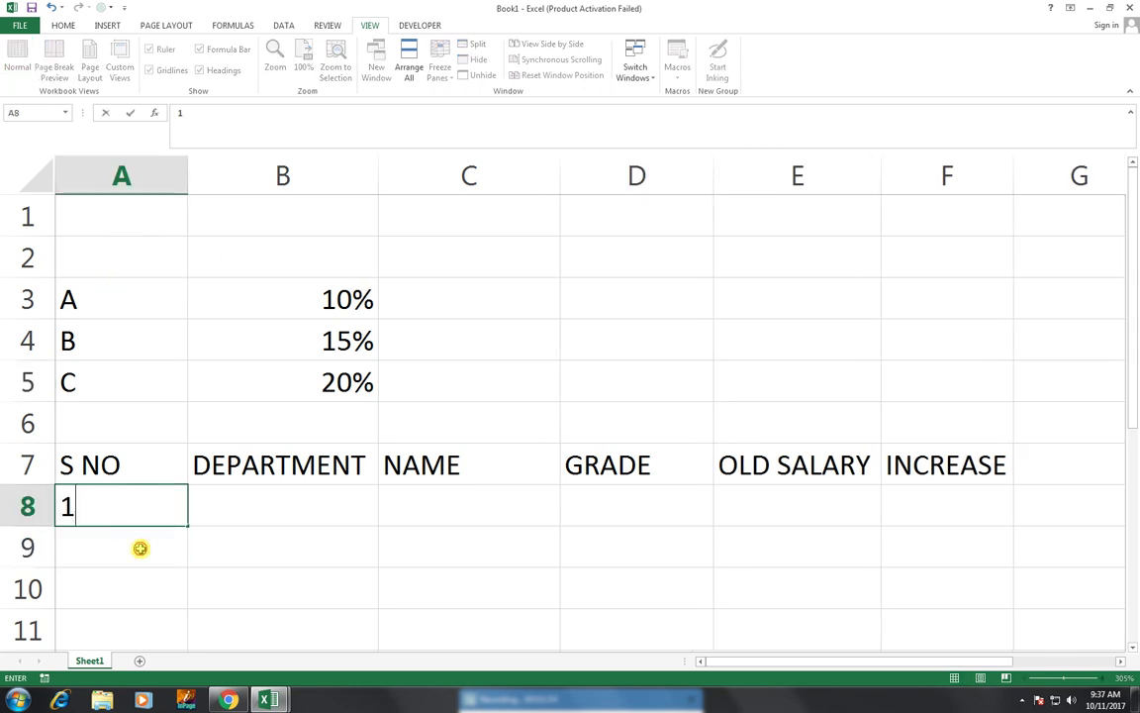
{"action": "key", "text": "Return"}
{"action": "left_click", "coordinate": [143, 505]}
{"action": "left_click_drag", "start_coordinate": [187, 523], "coordinate": [188, 601]}
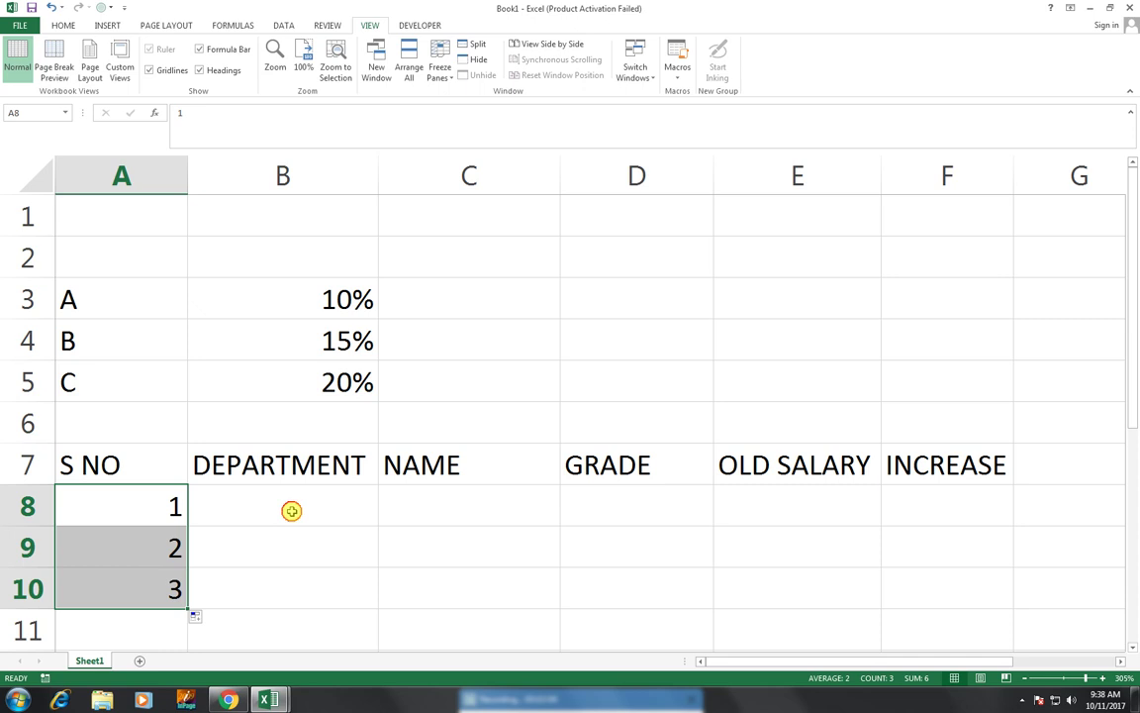
Step: Enter the departments MARKITING, MSR and HR in cells B8 to B10
{"action": "left_click", "coordinate": [292, 510]}
{"action": "type", "text": "MARKITING"}
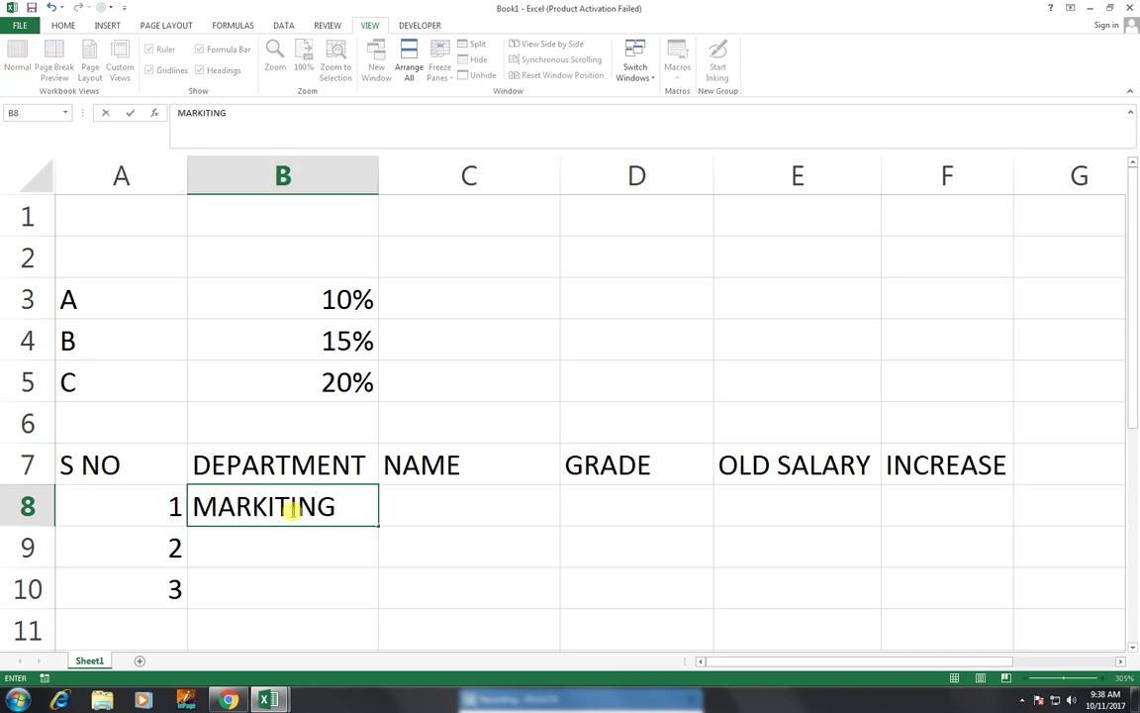
{"action": "key", "text": "Return"}
{"action": "type", "text": "MA"}
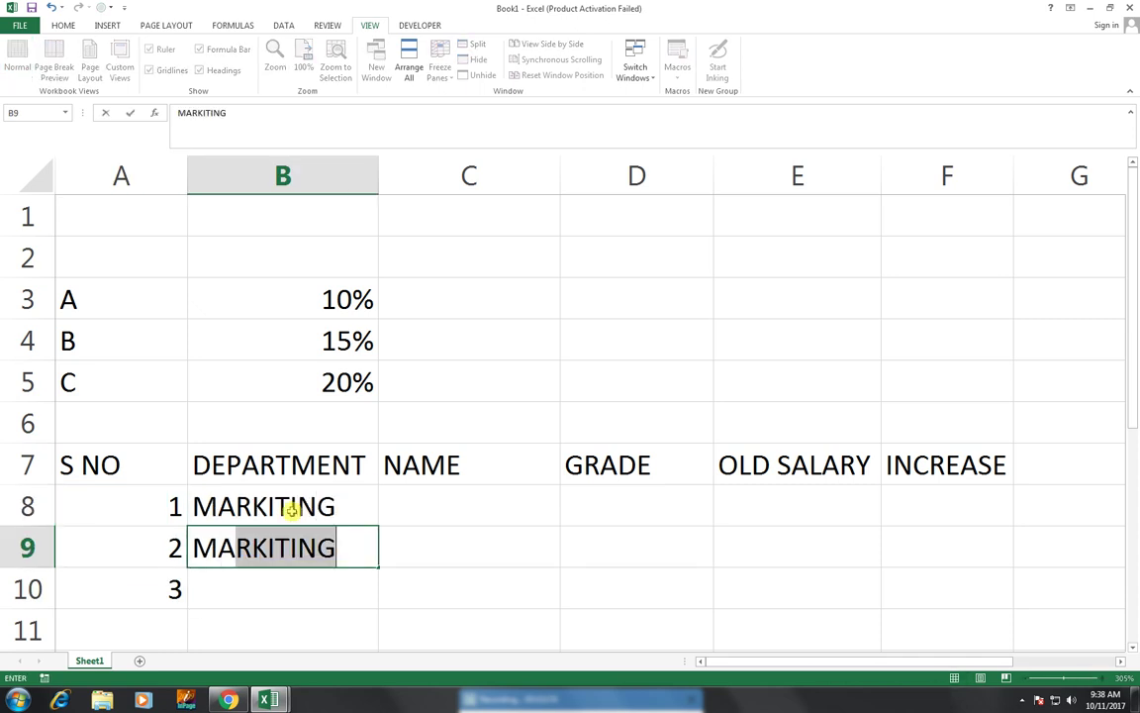
{"action": "key", "text": "BackSpace"}
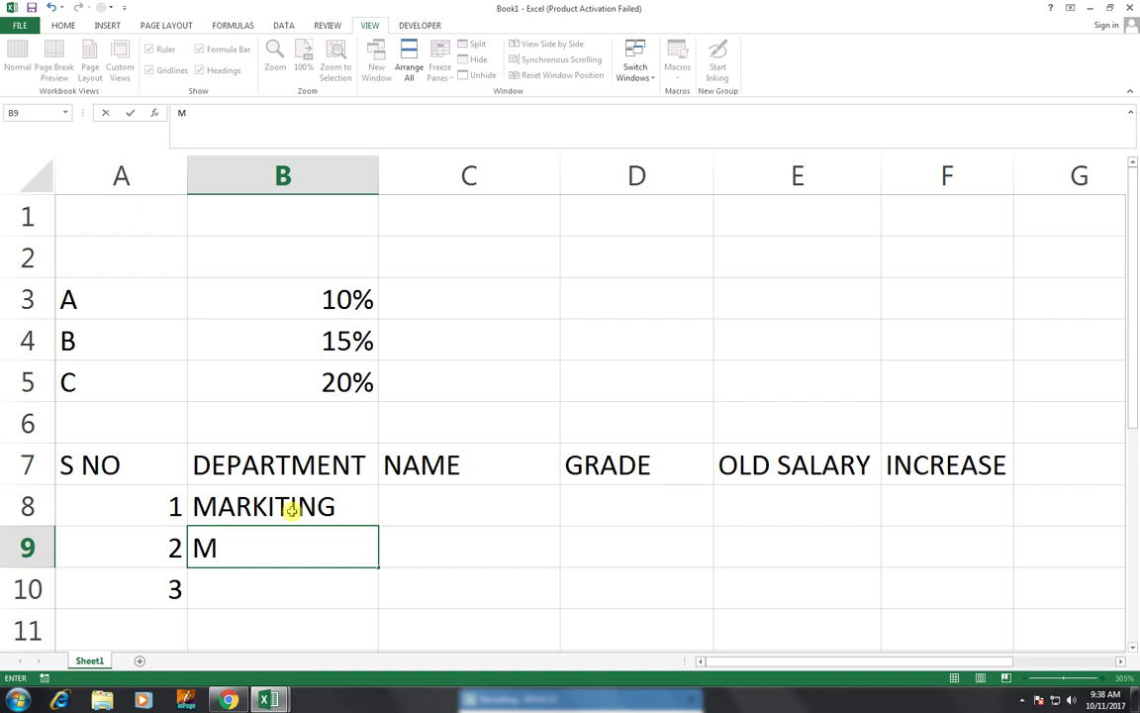
{"action": "type", "text": "SR"}
{"action": "key", "text": "Return"}
{"action": "type", "text": "HR"}
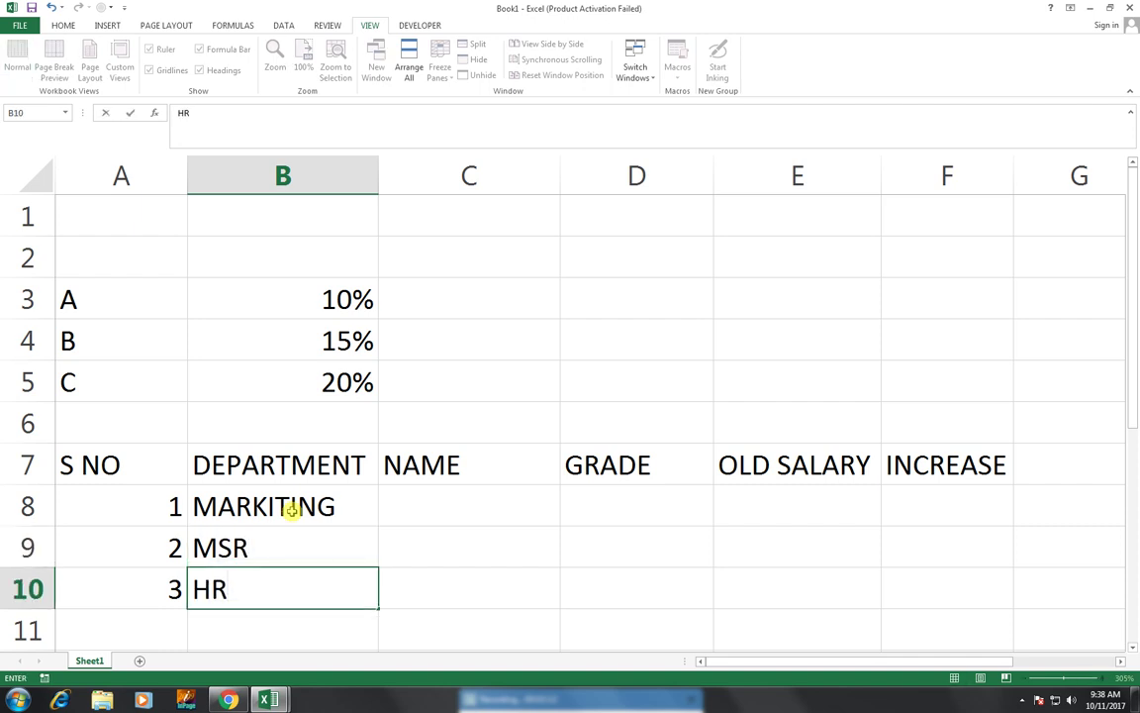
{"action": "key", "text": "Right"}
Step: Enter the three employees' first names in cells C8 to C10 under NAME
{"action": "key", "text": "Up"}
{"action": "key", "text": "Up"}
{"action": "type", "text": "AHMED"}
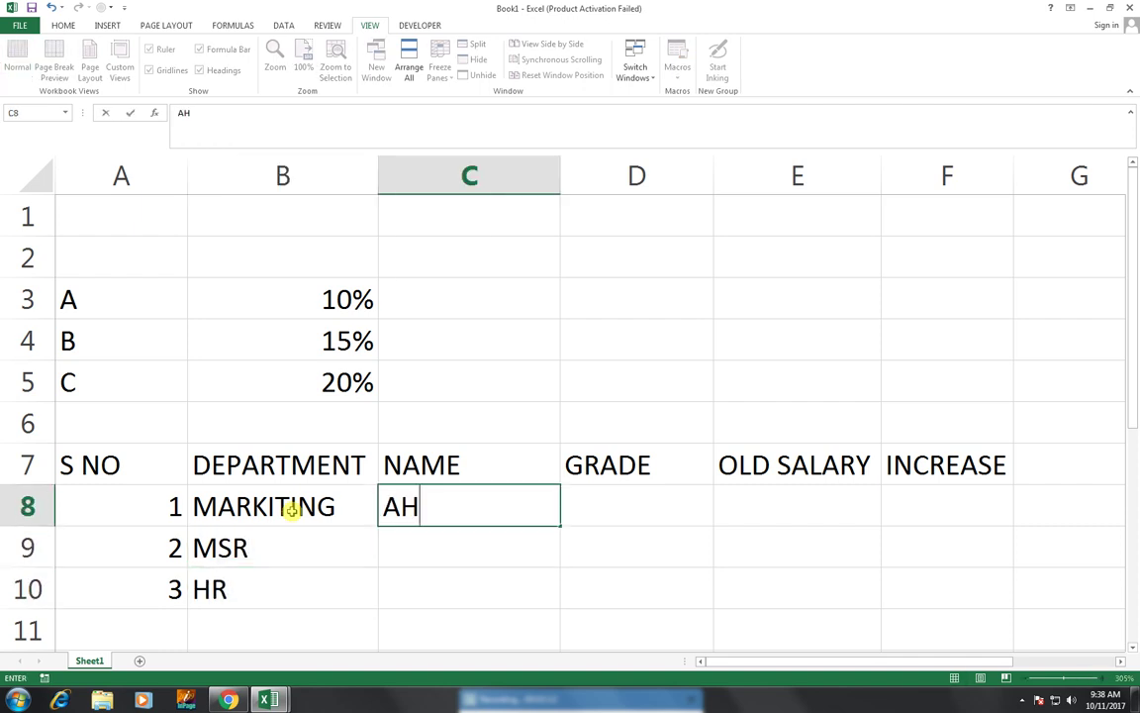
{"action": "key", "text": "Return"}
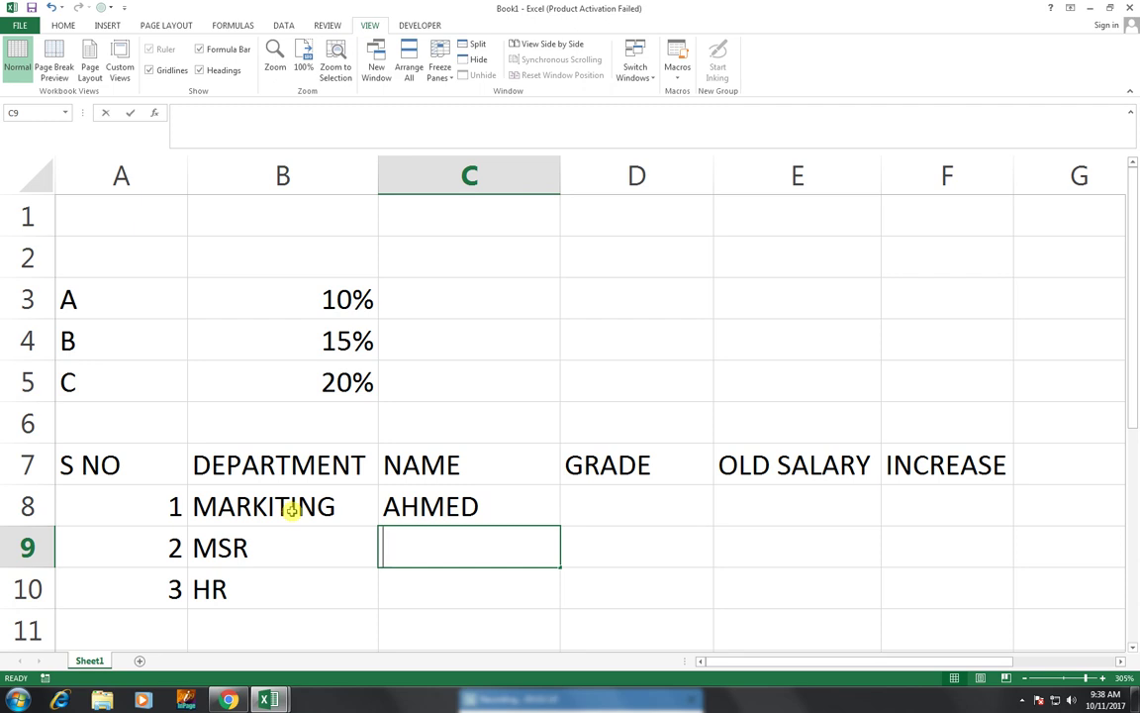
{"action": "type", "text": "HAMMAD"}
{"action": "key", "text": "Return"}
{"action": "type", "text": "REHAN"}
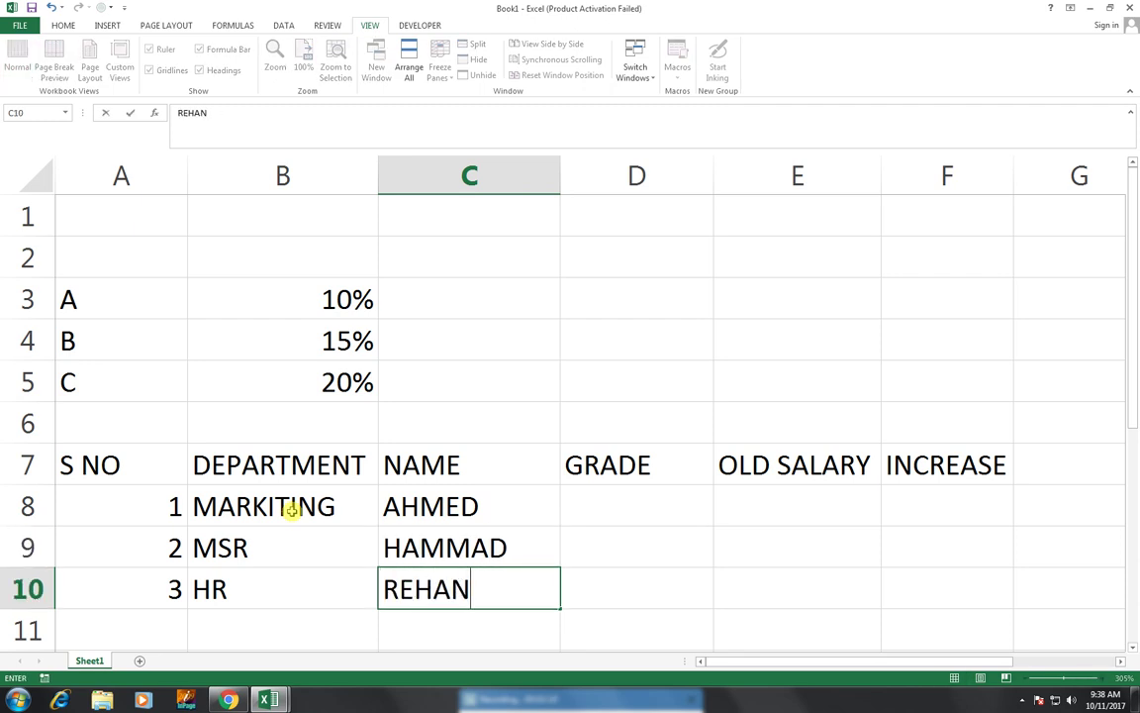
{"action": "key", "text": "Return"}
Step: Enter the grades A, B and C in cells D8 to D10 under GRADE
{"action": "key", "text": "Right"}
{"action": "key", "text": "Up"}
{"action": "key", "text": "Up"}
{"action": "key", "text": "Up"}
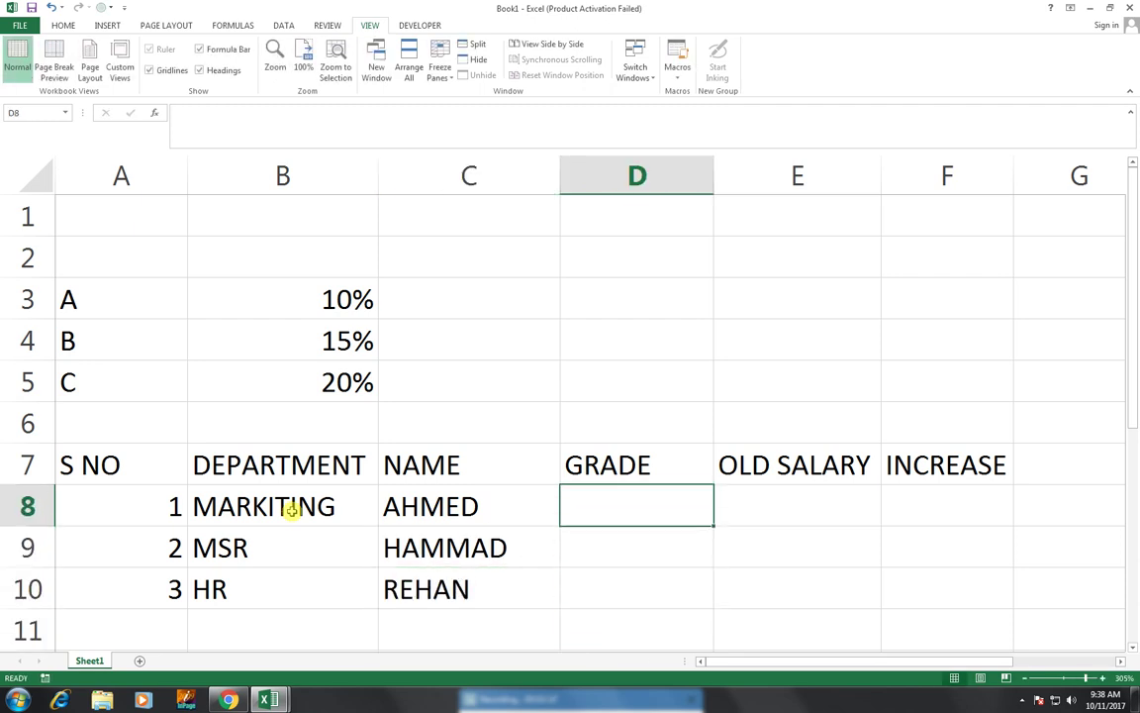
{"action": "type", "text": "A"}
{"action": "key", "text": "Return"}
{"action": "type", "text": "B"}
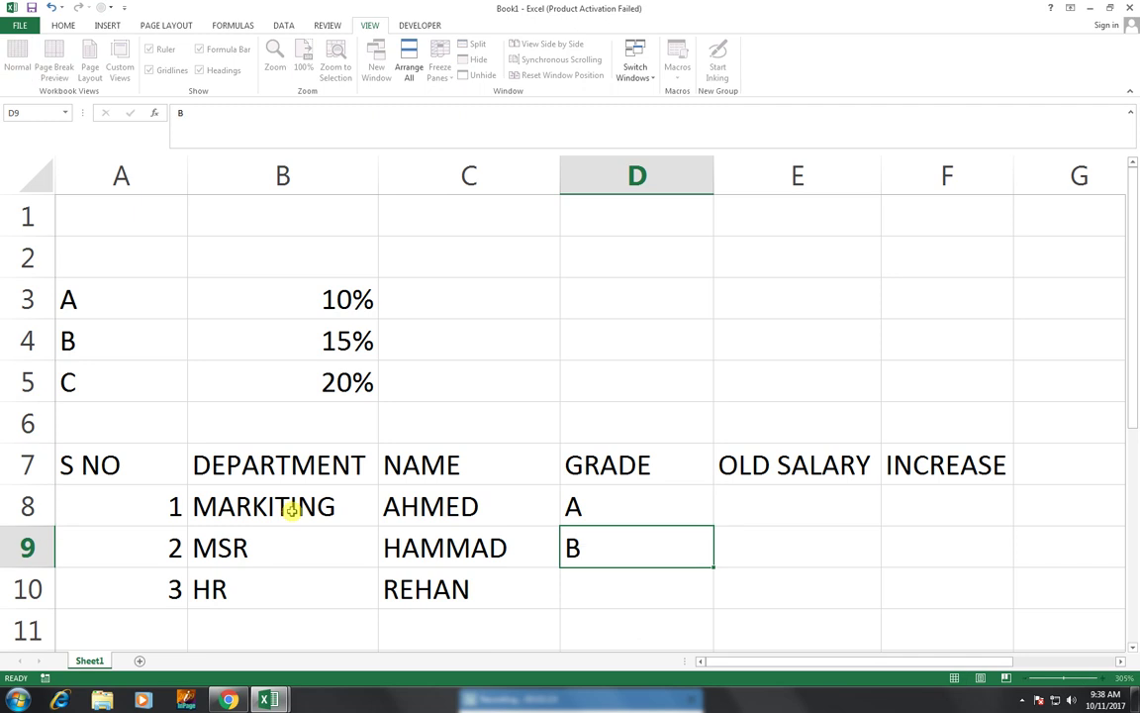
{"action": "key", "text": "Return"}
{"action": "type", "text": "C"}
{"action": "key", "text": "Right"}
Step: Enter 1000 and 2000 in cells E8 and E9 under OLD SALARY
{"action": "key", "text": "Up"}
{"action": "key", "text": "Up"}
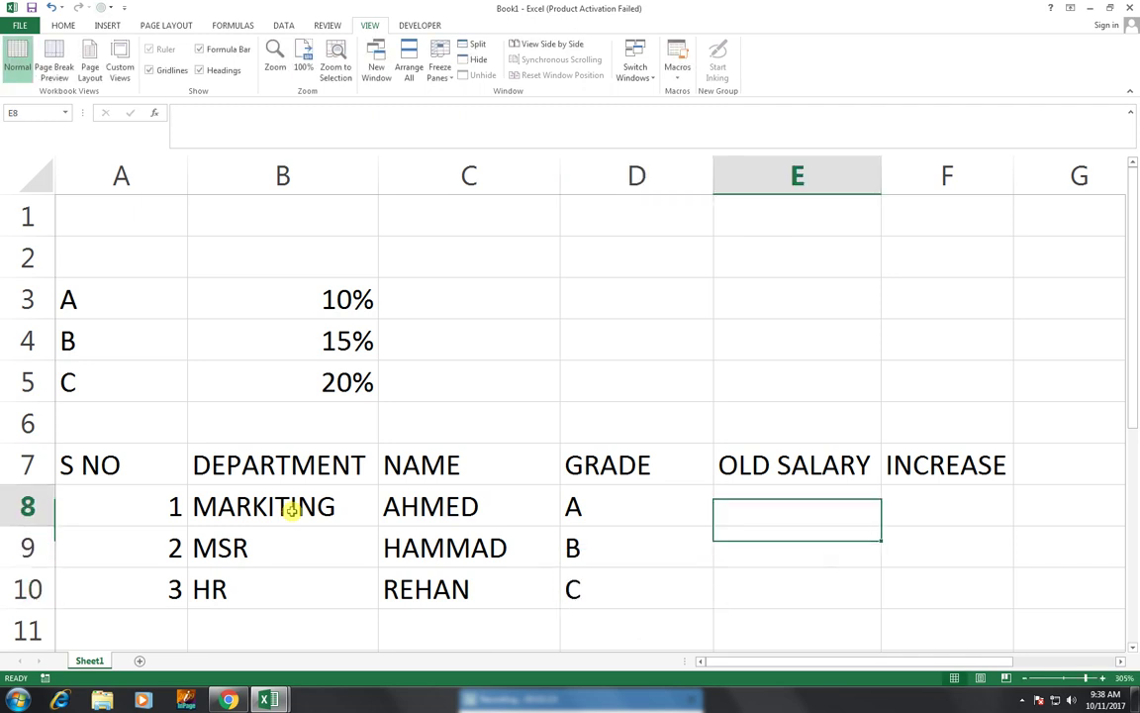
{"action": "key", "text": "Up"}
{"action": "key", "text": "Down"}
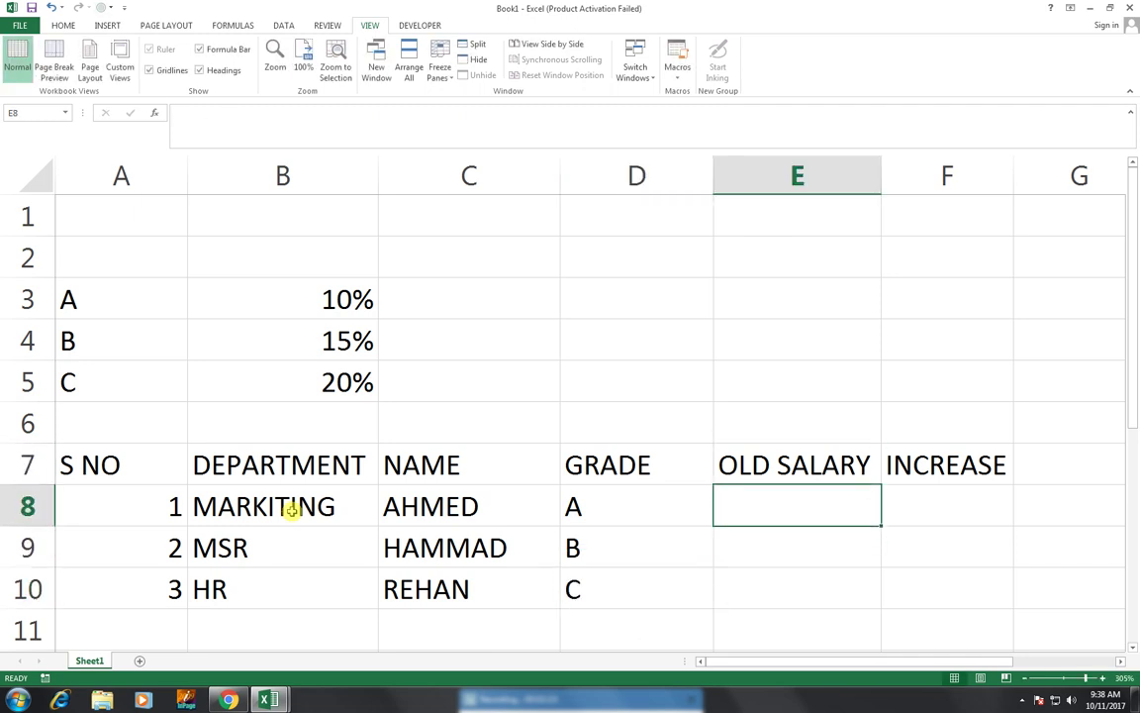
{"action": "type", "text": "1000"}
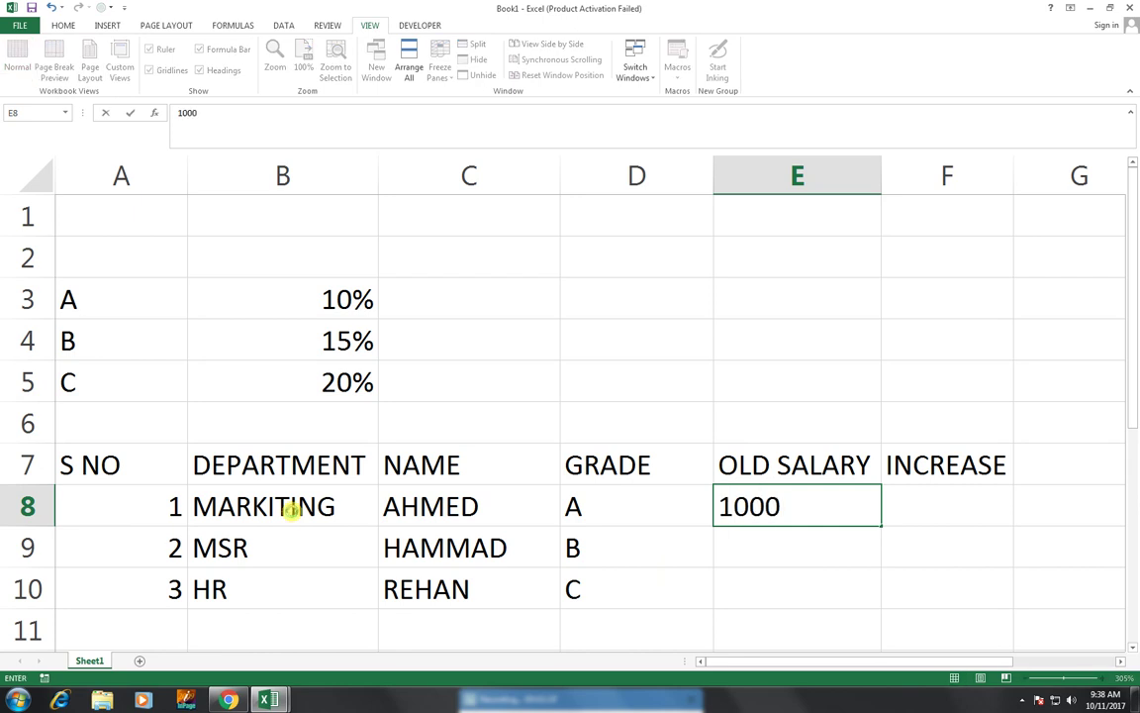
{"action": "key", "text": "Return"}
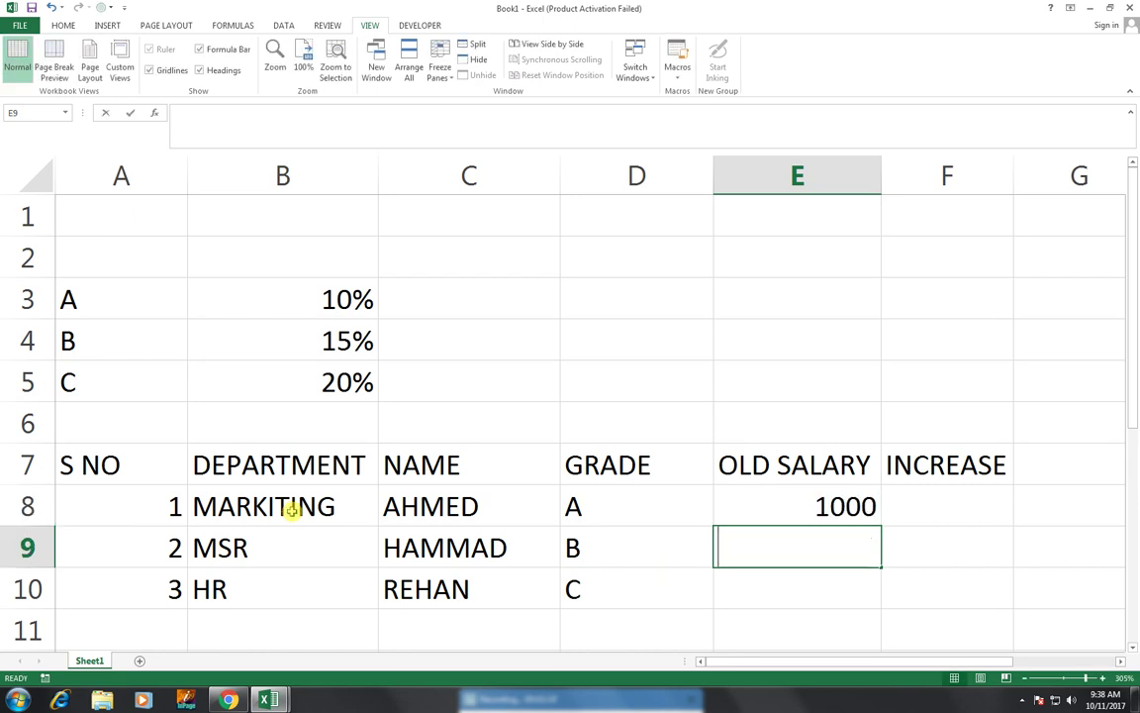
{"action": "type", "text": "2000"}
{"action": "key", "text": "Up"}
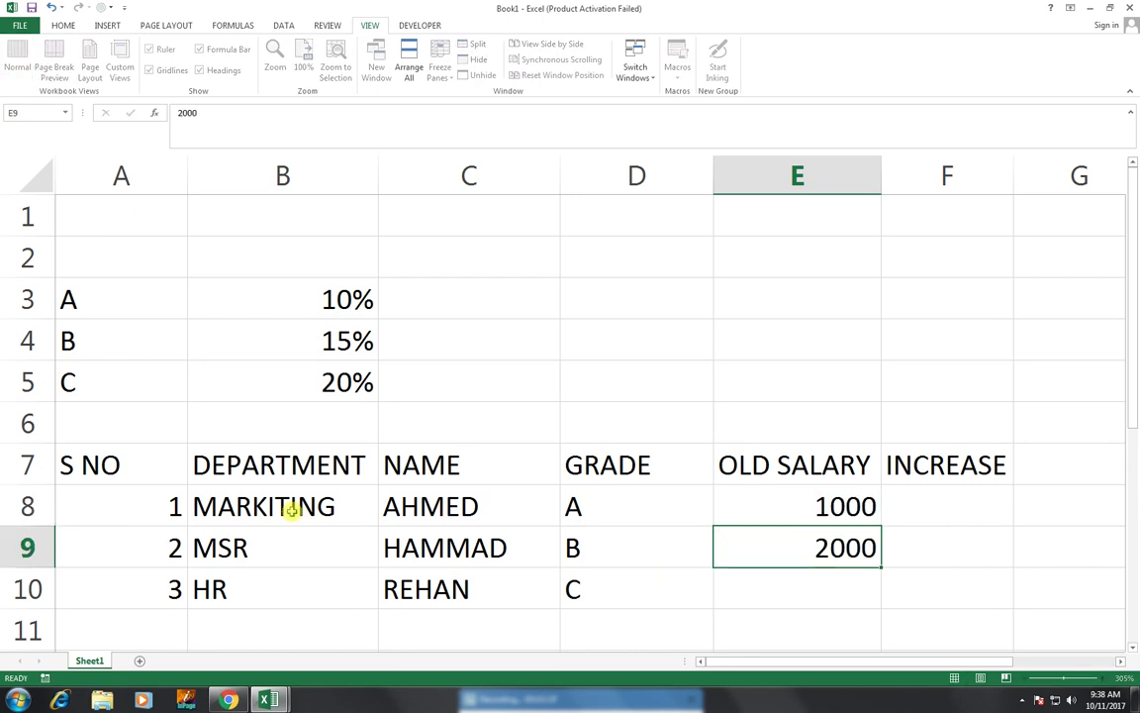
Step: Enter the old salaries 10000, 20000 and 30000 in cells E8 to E10
{"action": "type", "text": "10000"}
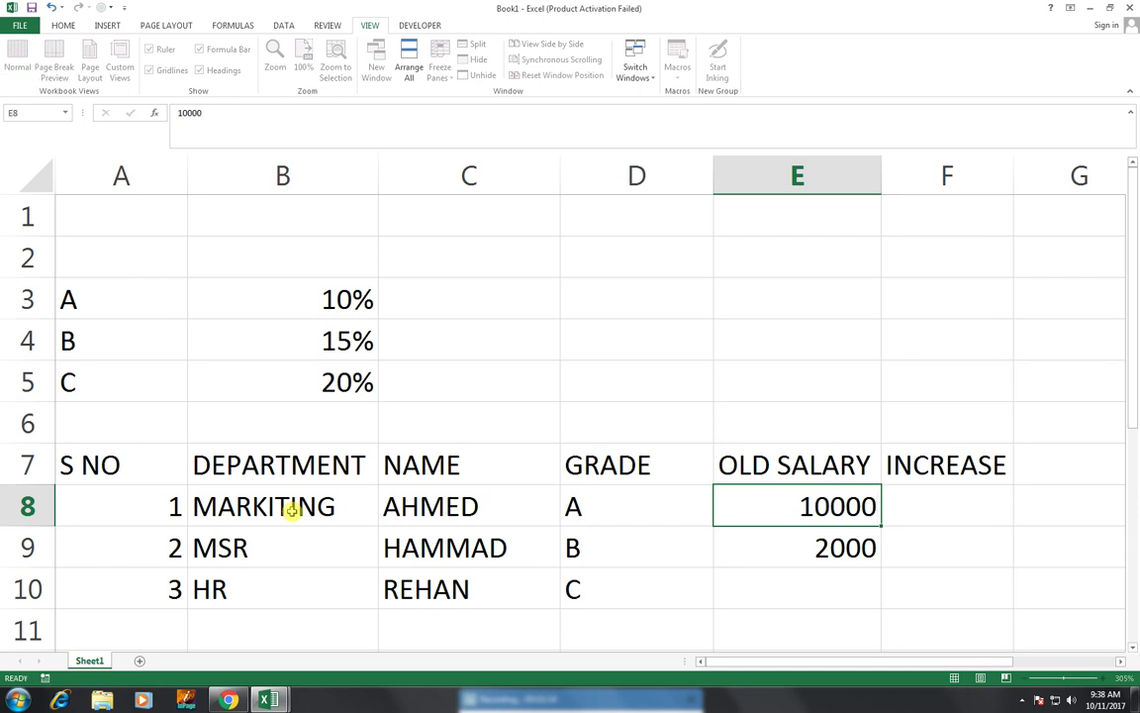
{"action": "key", "text": "Return"}
{"action": "type", "text": "20000"}
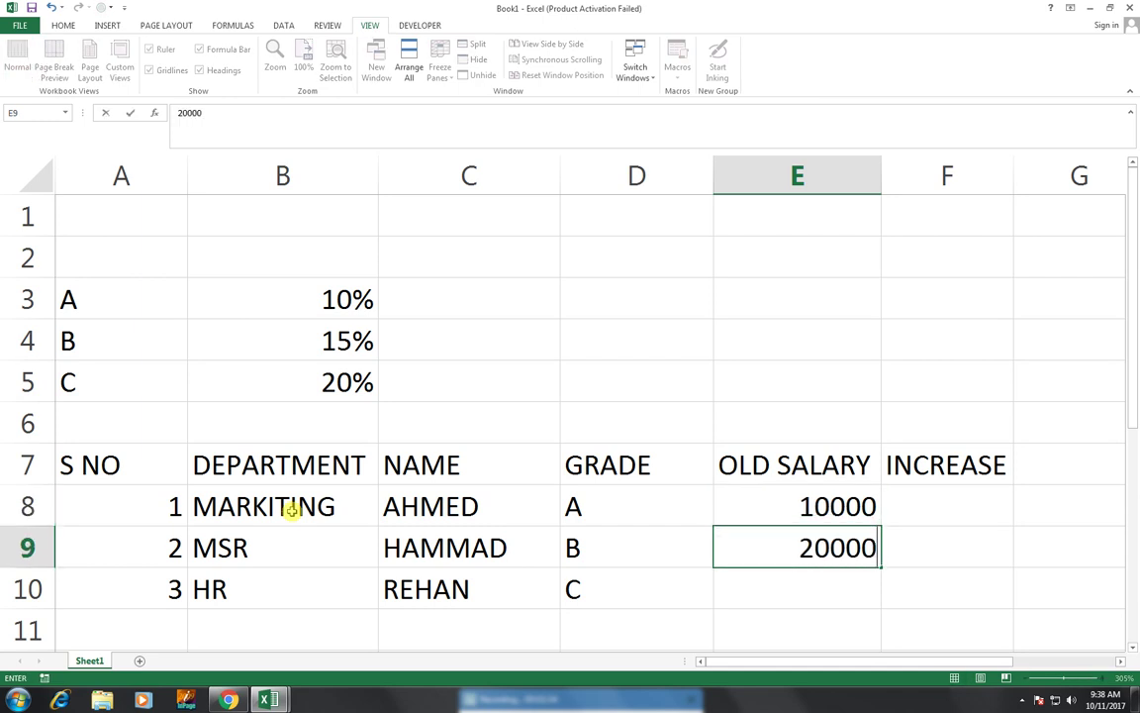
{"action": "key", "text": "Return"}
{"action": "type", "text": "3000"}
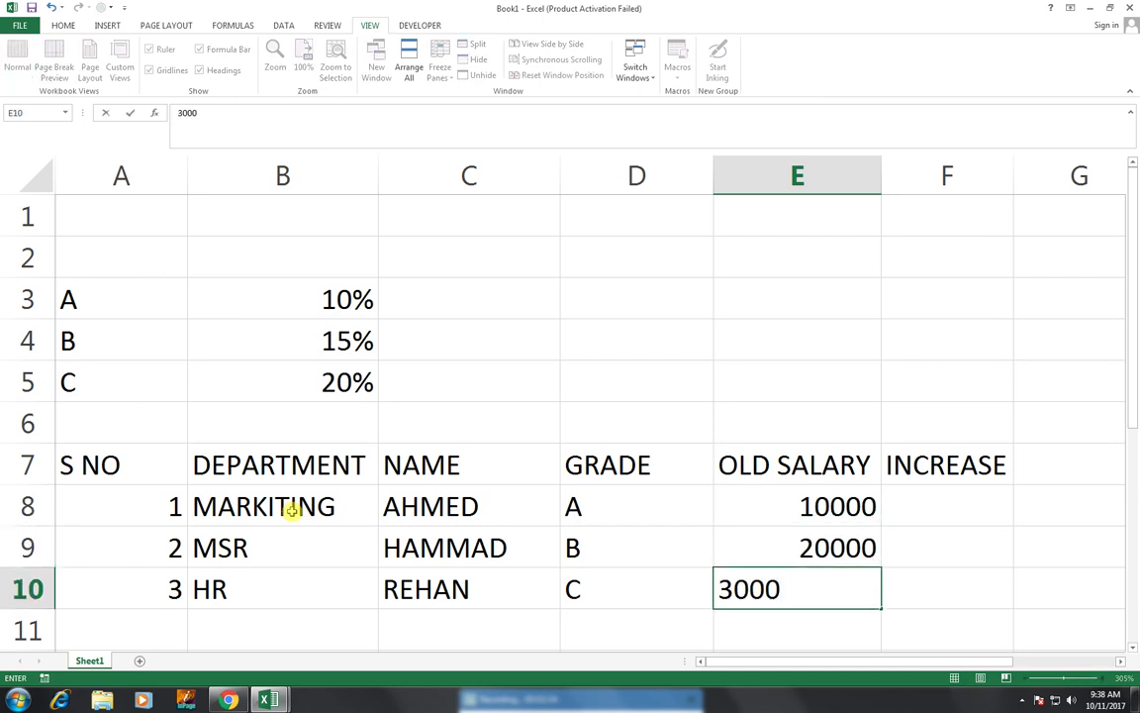
{"action": "type", "text": "0"}
{"action": "key", "text": "ctrl+Return"}
Step: Start a formula in cell F8 that multiplies old salary E8 by a LOOKUP of grade D8
{"action": "key", "text": "Up"}
{"action": "key", "text": "Up"}
{"action": "key", "text": "Right"}
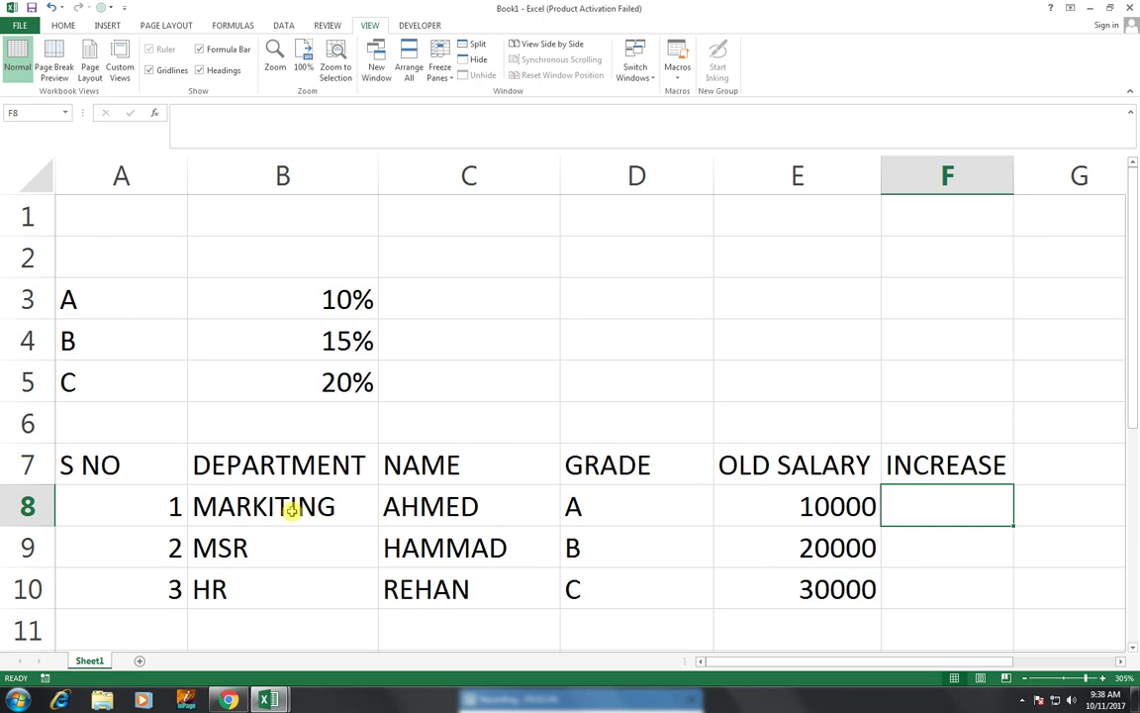
{"action": "type", "text": "="}
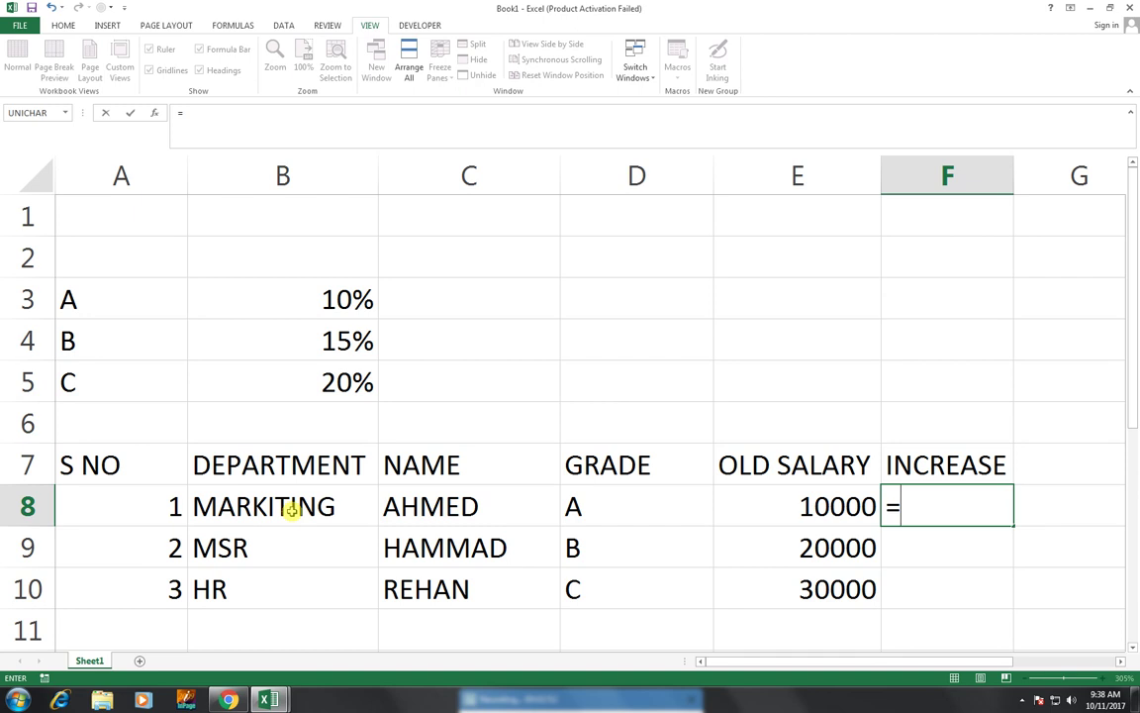
{"action": "key", "text": "Left"}
{"action": "type", "text": "*"}
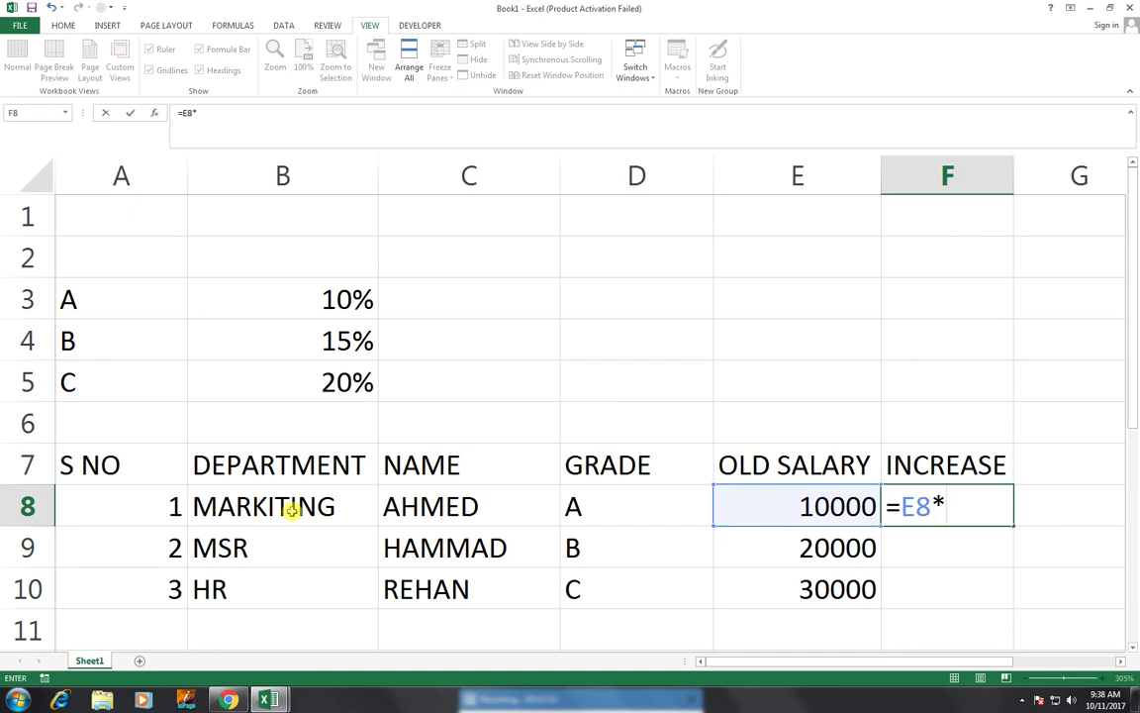
{"action": "type", "text": "LOOKU"}
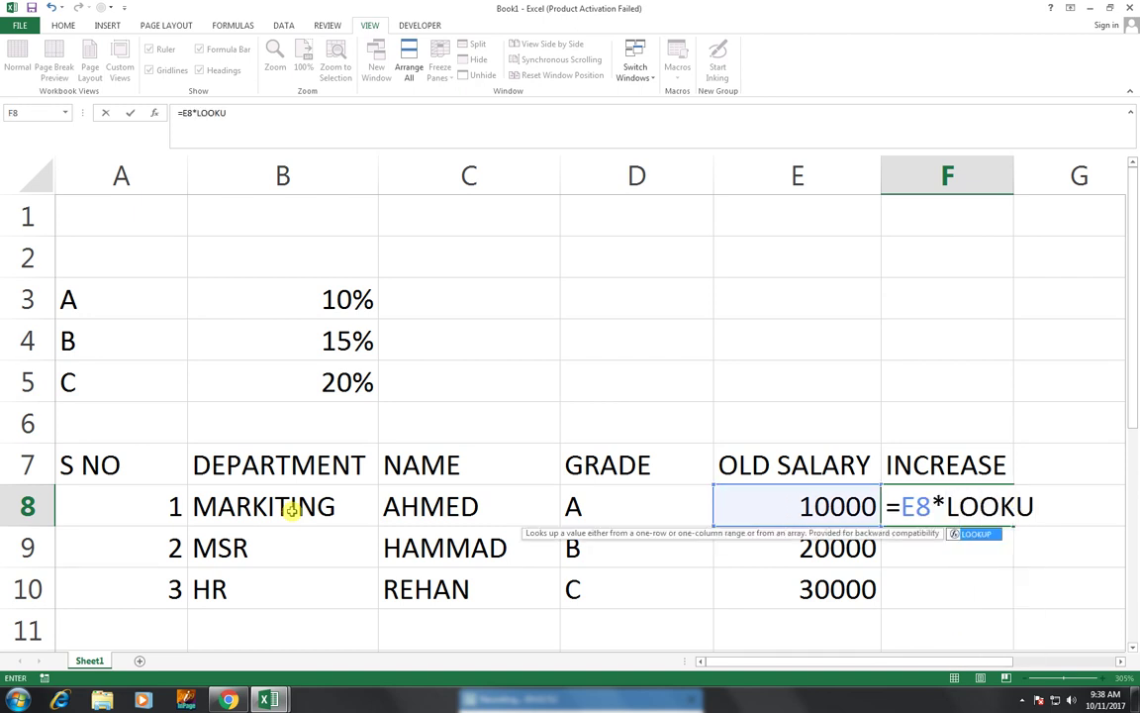
{"action": "type", "text": "P("}
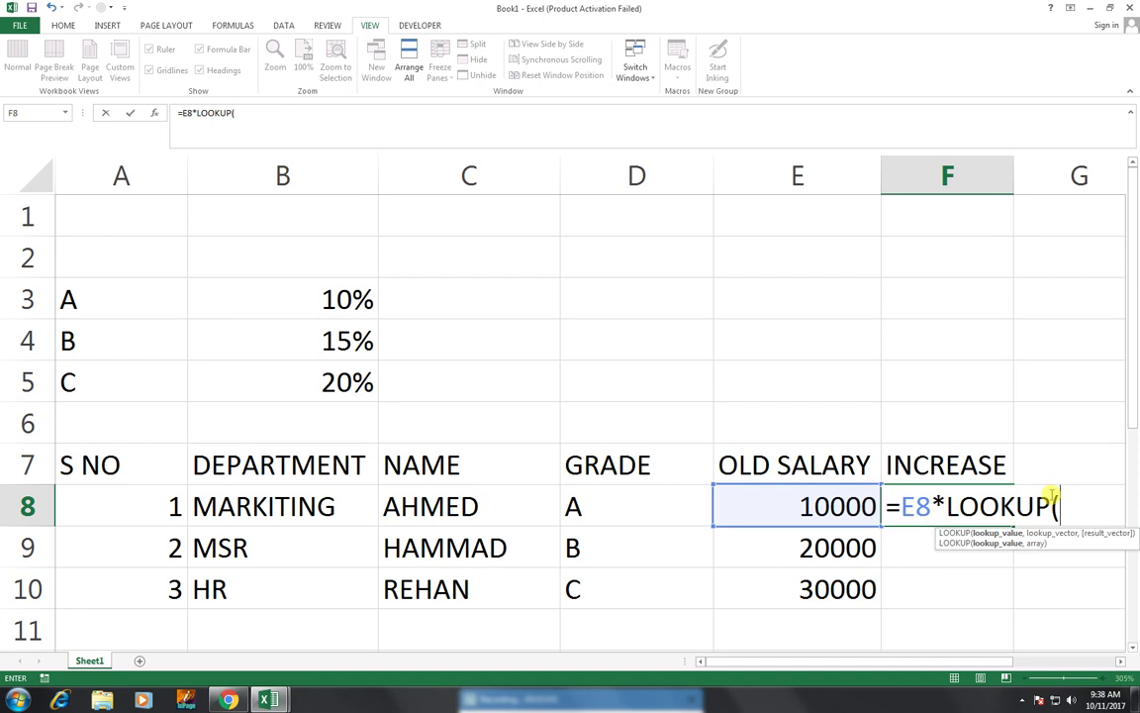
{"action": "left_click", "coordinate": [645, 509]}
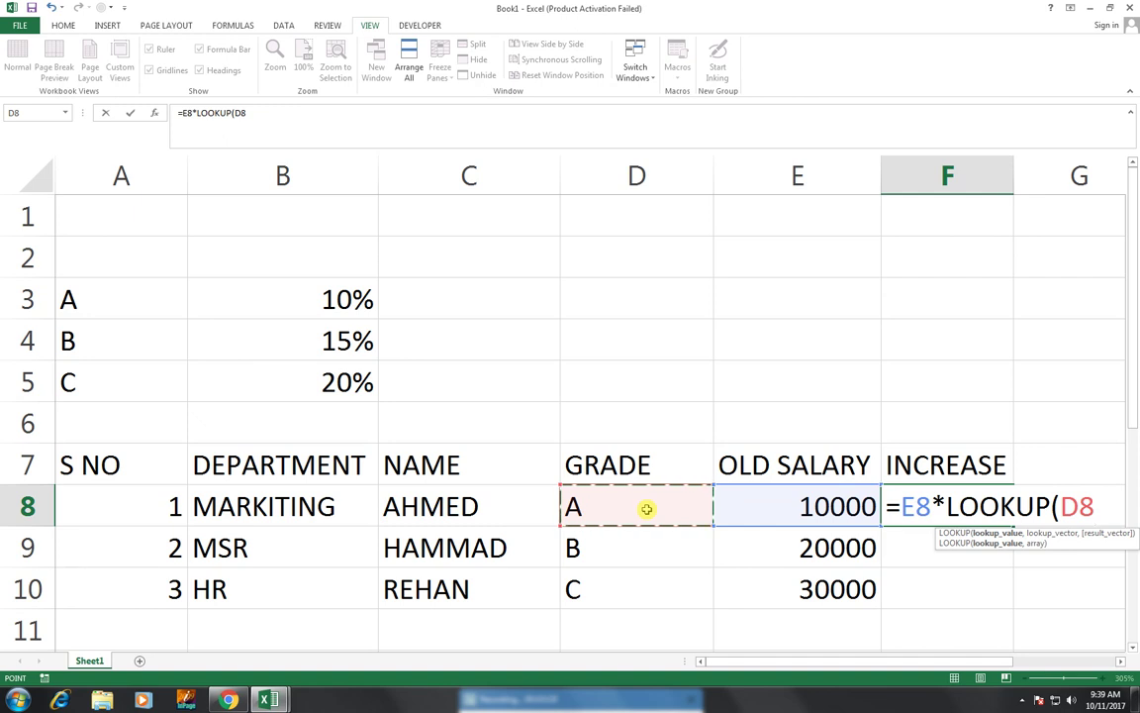
Step: Complete the F8 LOOKUP with lookup range A3:A5 and result range B3:B5, and fill the formula down to F10
{"action": "type", "text": ","}
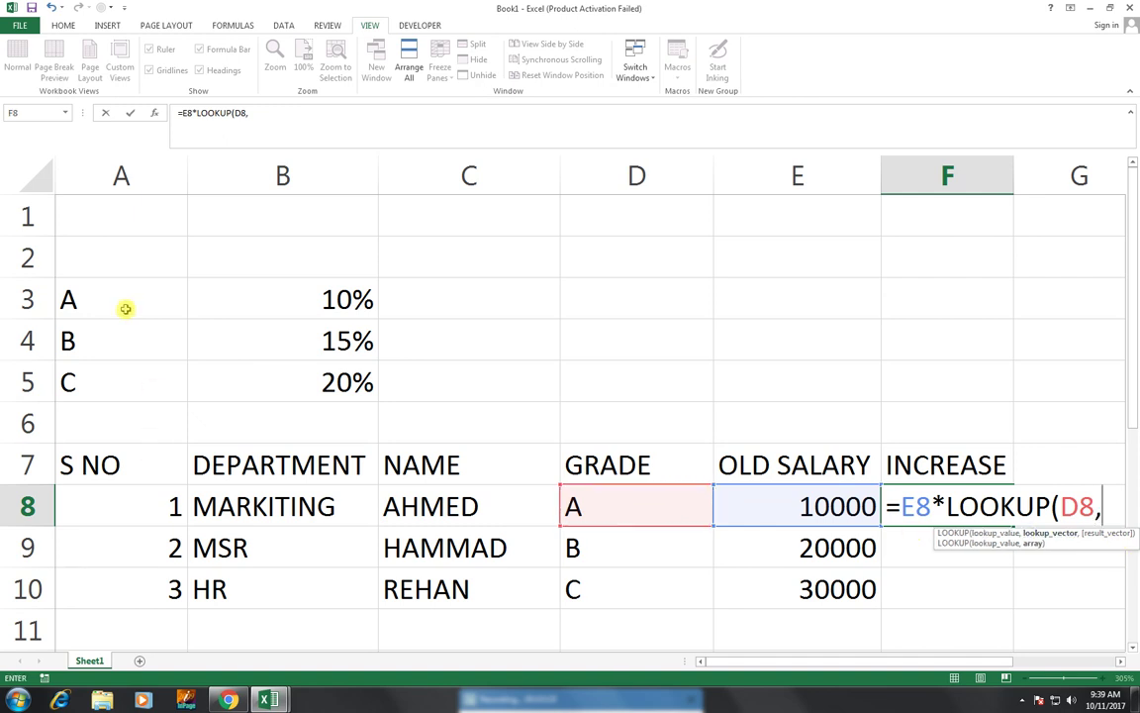
{"action": "left_click_drag", "start_coordinate": [114, 285], "coordinate": [133, 380]}
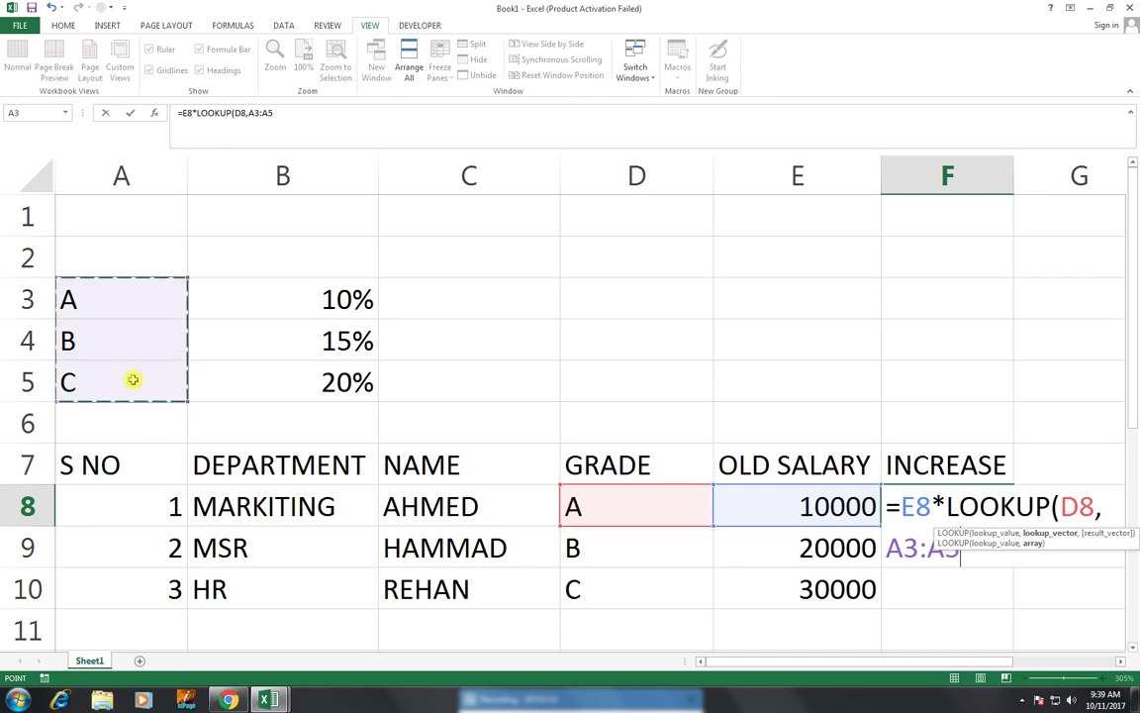
{"action": "type", "text": ","}
{"action": "left_click_drag", "start_coordinate": [264, 297], "coordinate": [294, 386]}
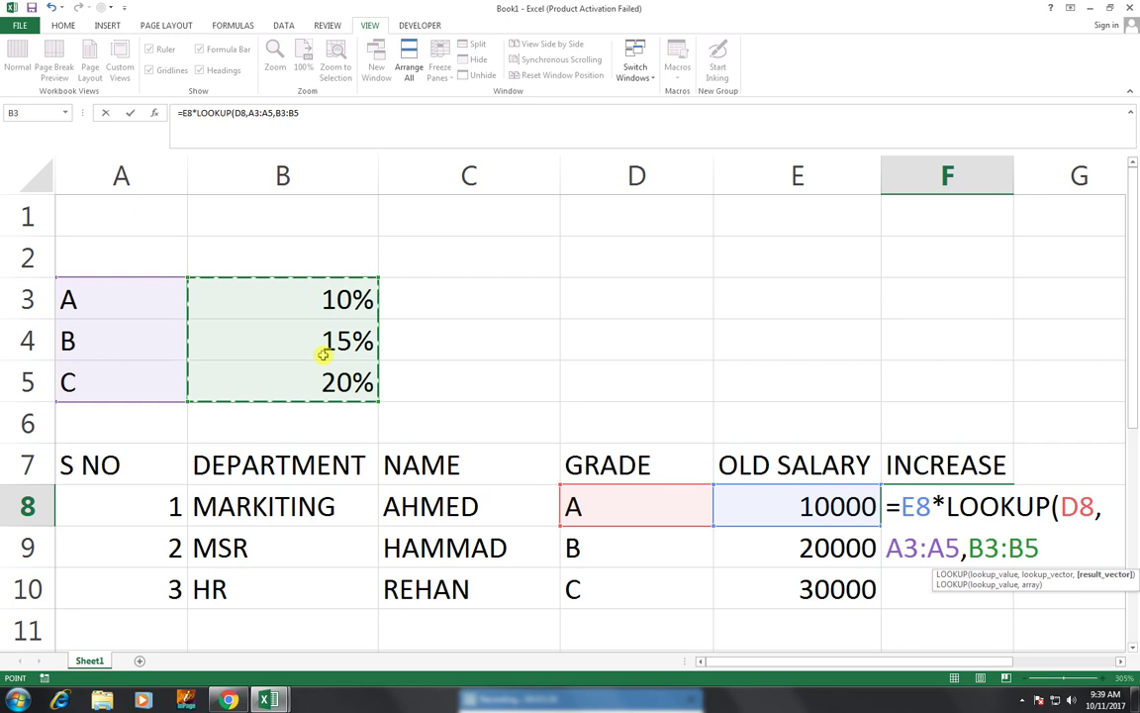
{"action": "type", "text": ")"}
{"action": "key", "text": "Return"}
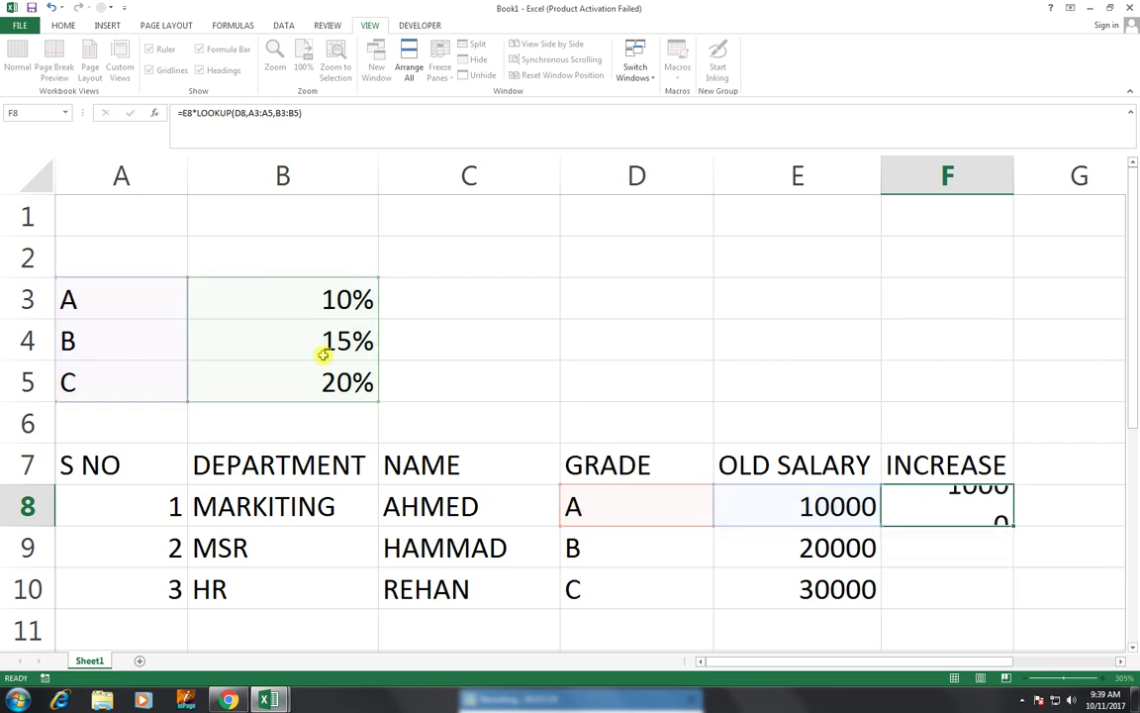
{"action": "left_click", "coordinate": [972, 499]}
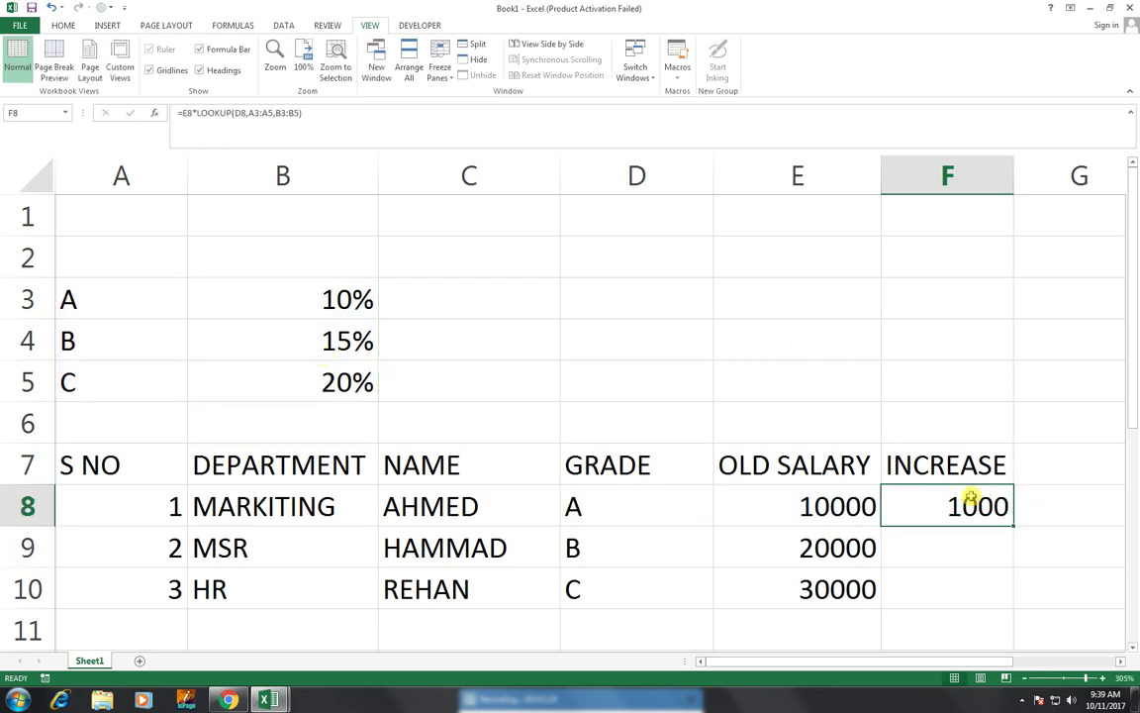
{"action": "left_click_drag", "start_coordinate": [1015, 533], "coordinate": [1013, 604]}
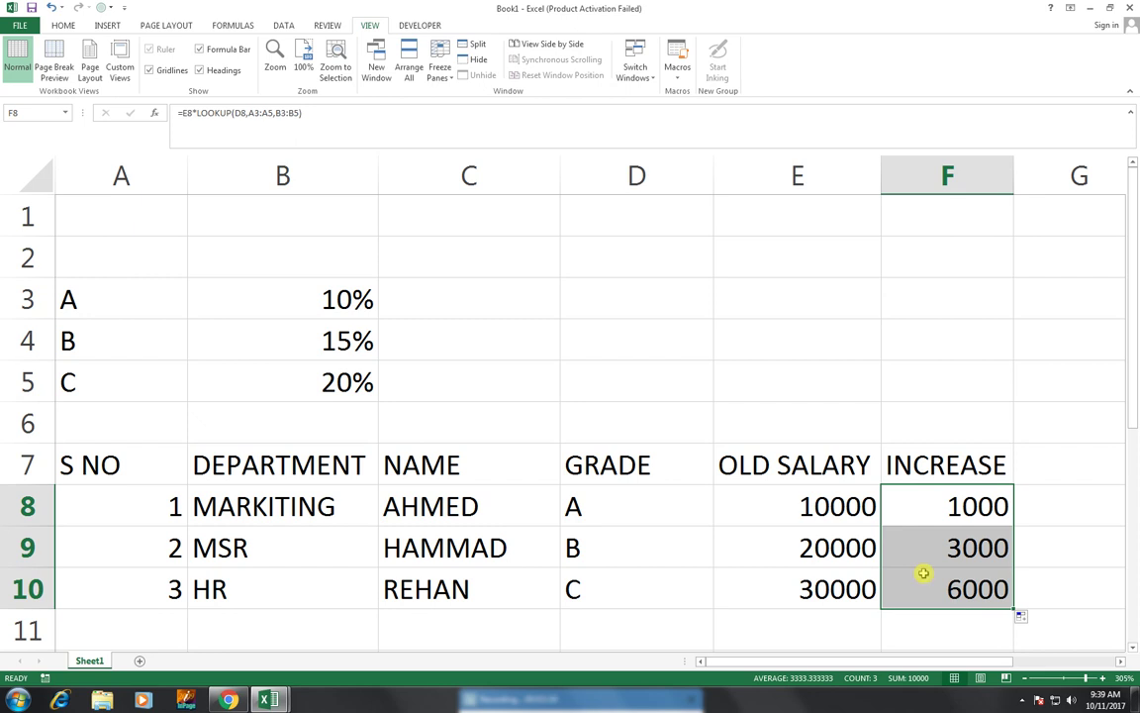
Step: Check the row 9 increase with a temporary formula =E9*B4 in cell G9, and clear that cell
{"action": "left_click", "coordinate": [1067, 555]}
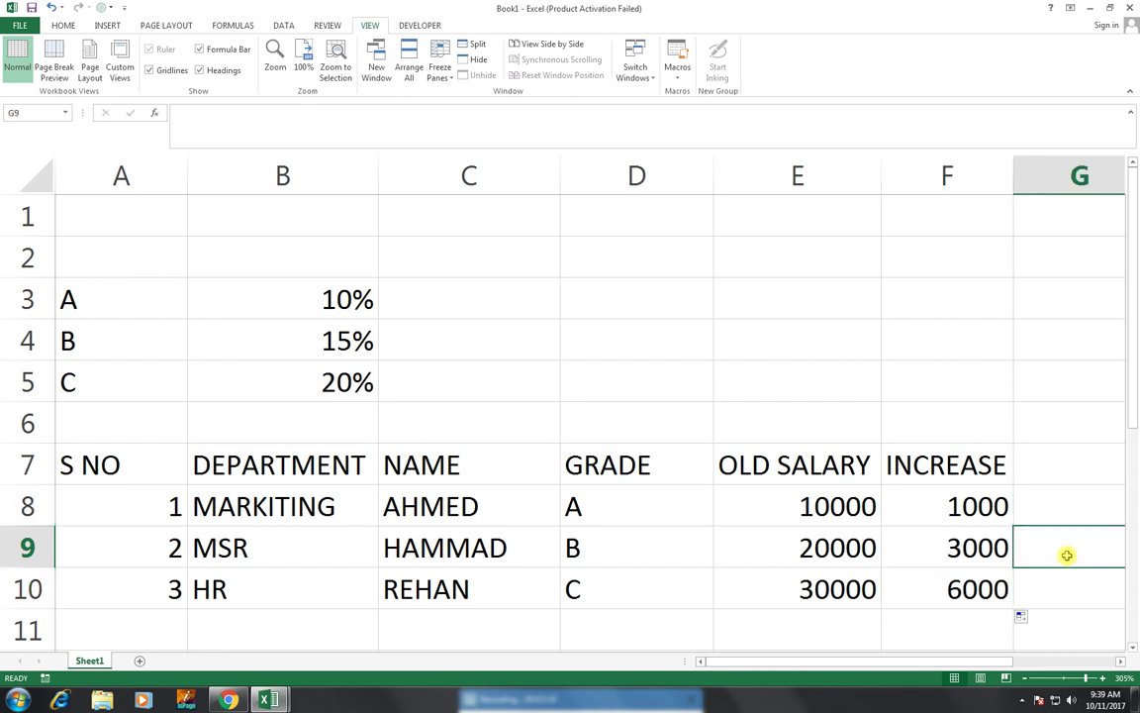
{"action": "type", "text": "="}
{"action": "key", "text": "Left"}
{"action": "key", "text": "Left"}
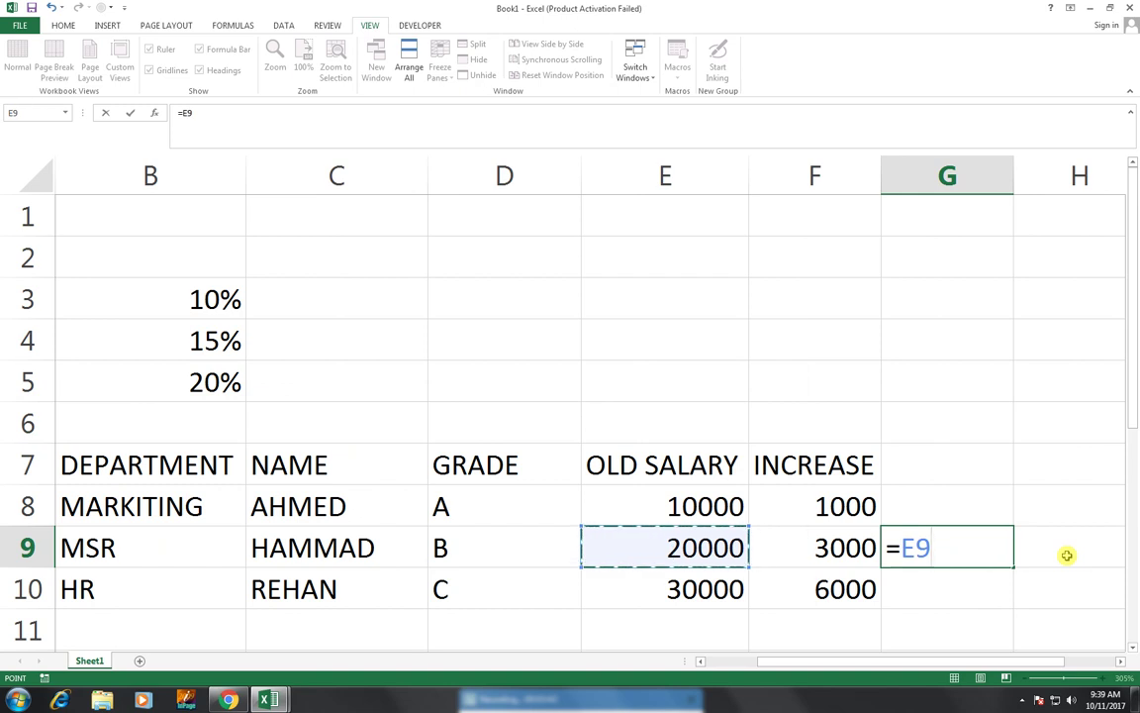
{"action": "type", "text": "*"}
{"action": "key", "text": "Left"}
{"action": "key", "text": "Left"}
{"action": "key", "text": "Left"}
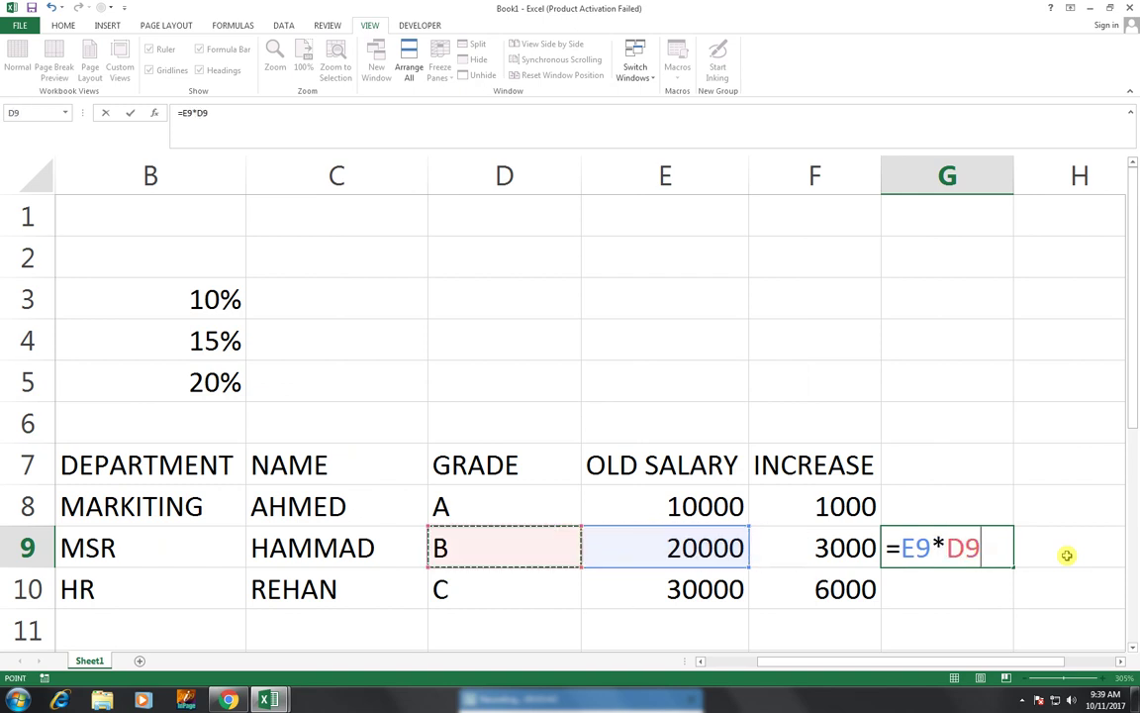
{"action": "key", "text": "Left"}
{"action": "key", "text": "Up"}
{"action": "key", "text": "Up"}
{"action": "key", "text": "Up"}
{"action": "key", "text": "Up"}
{"action": "key", "text": "Up"}
{"action": "key", "text": "Up"}
{"action": "key", "text": "Left"}
{"action": "key", "text": "Down"}
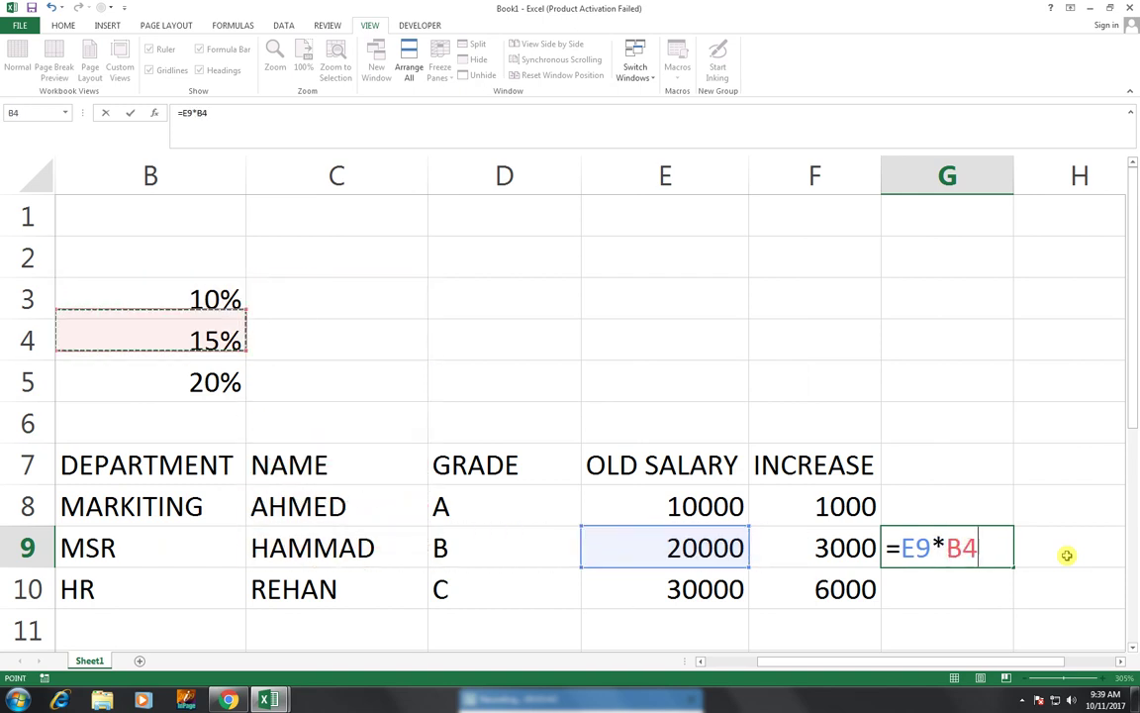
{"action": "key", "text": "Return"}
{"action": "key", "text": "Up"}
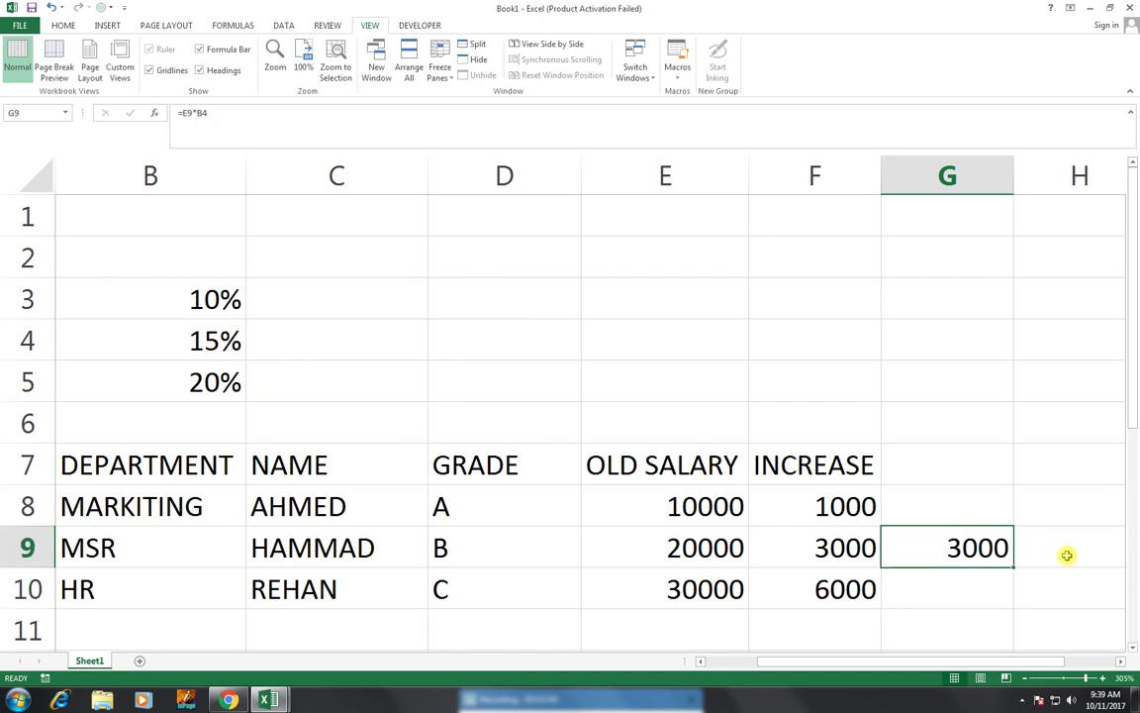
{"action": "key", "text": "Delete"}
Step: Extend the F8 formula to =E8*LOOKUP(D8,A3:A5,B3:B5)+E8 so it adds the old salary
{"action": "left_click_drag", "start_coordinate": [863, 663], "coordinate": [821, 672]}
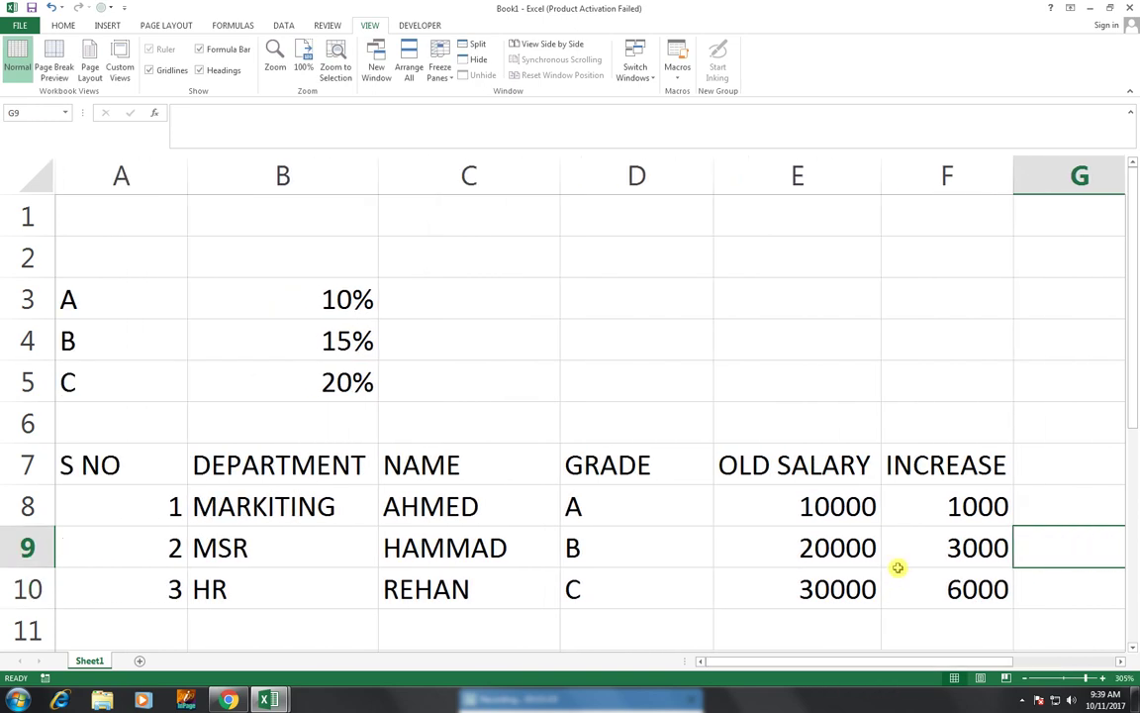
{"action": "left_click", "coordinate": [938, 504]}
{"action": "double_click", "coordinate": [939, 505]}
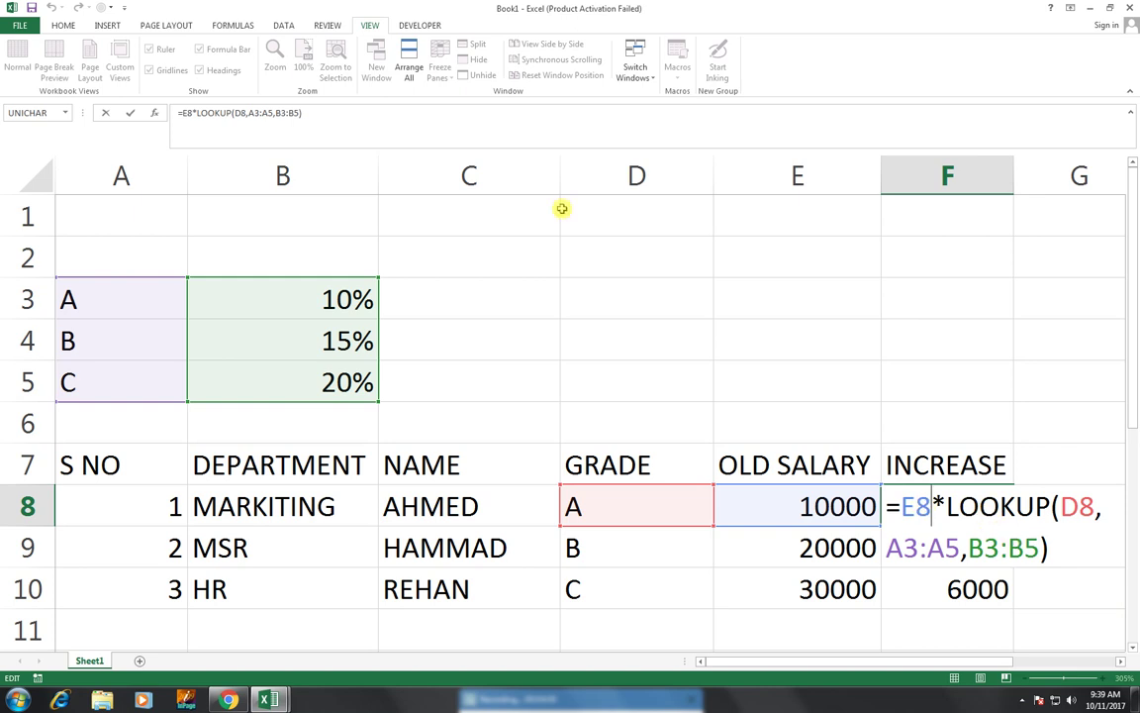
{"action": "left_click", "coordinate": [313, 114]}
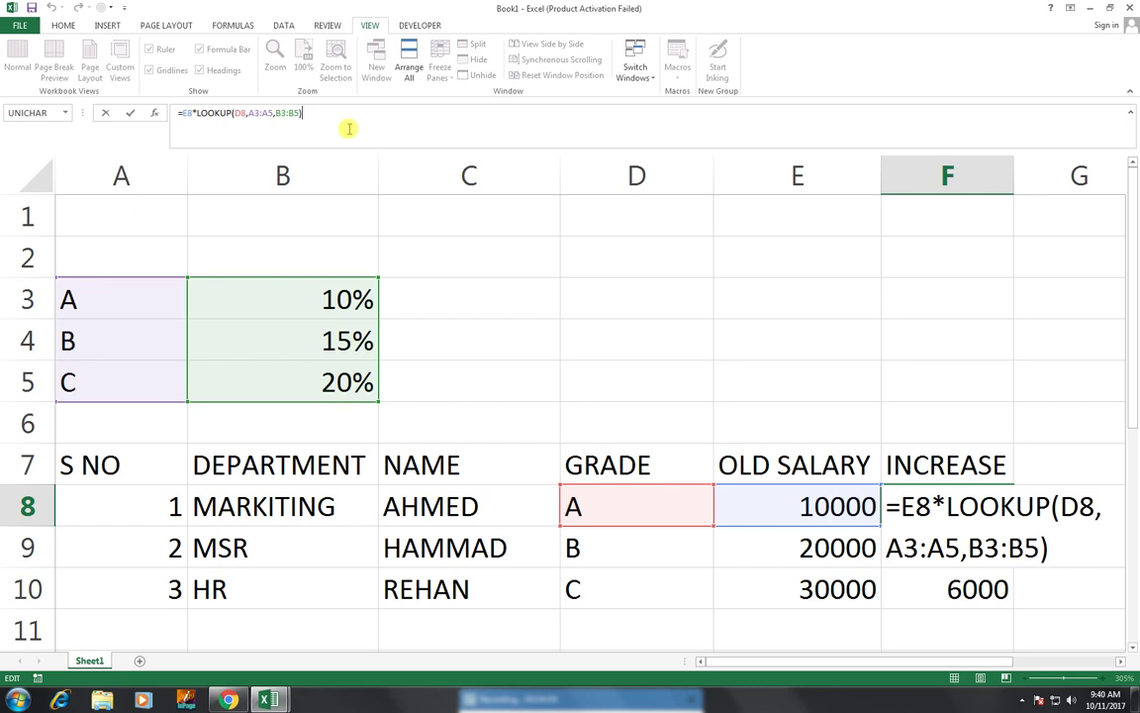
{"action": "type", "text": "+"}
{"action": "key", "text": "Return"}
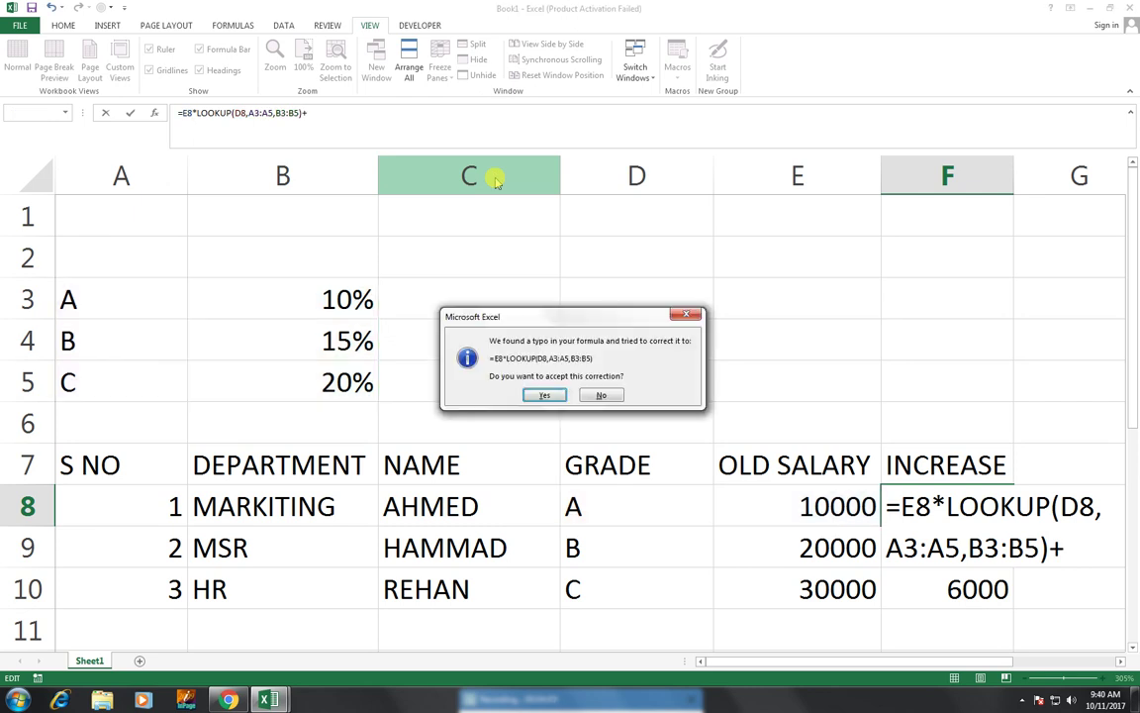
{"action": "key", "text": "n"}
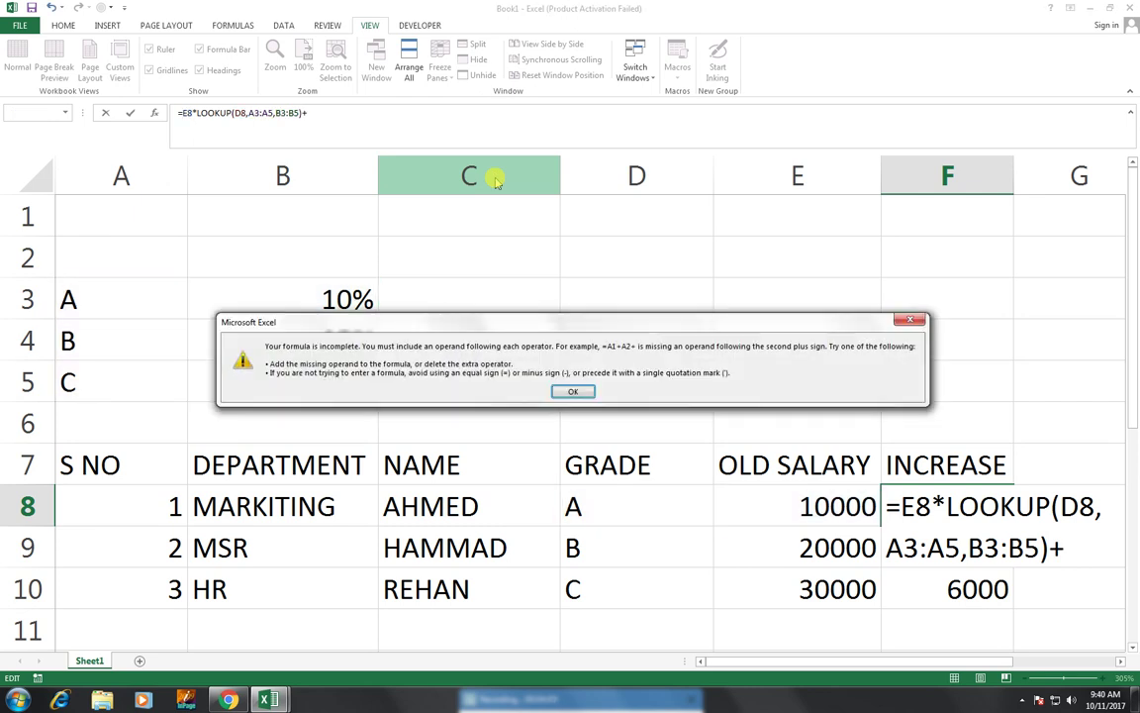
{"action": "left_click", "coordinate": [564, 394]}
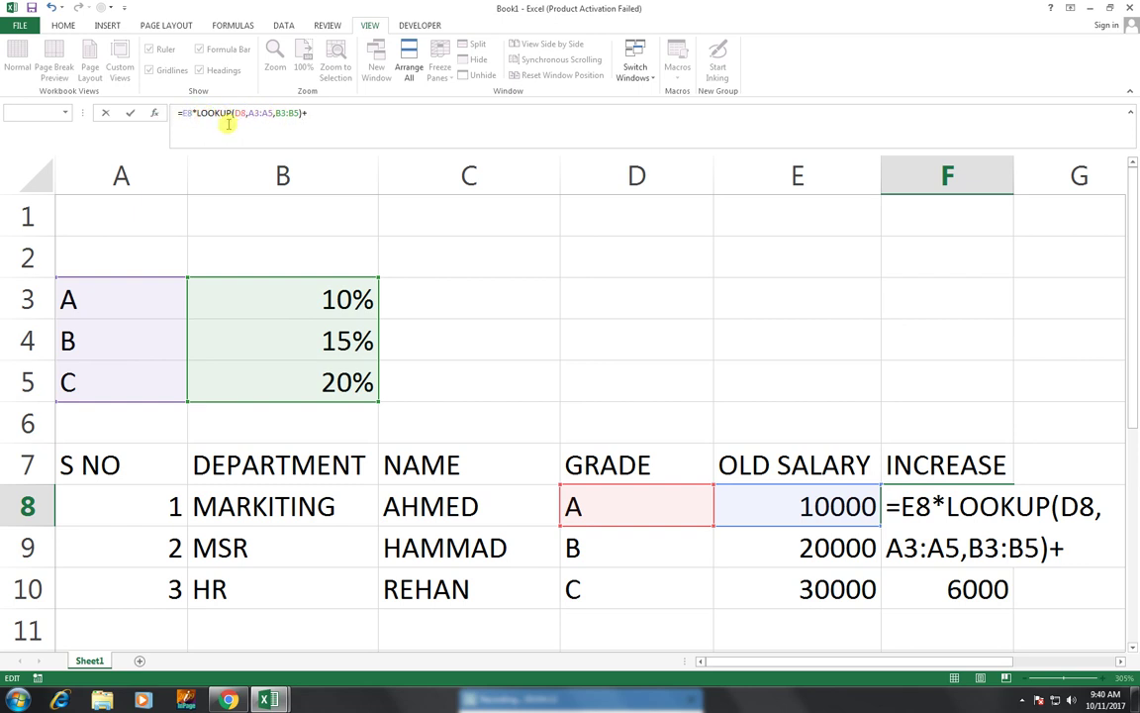
{"action": "key", "text": "Left"}
{"action": "left_click", "coordinate": [807, 506]}
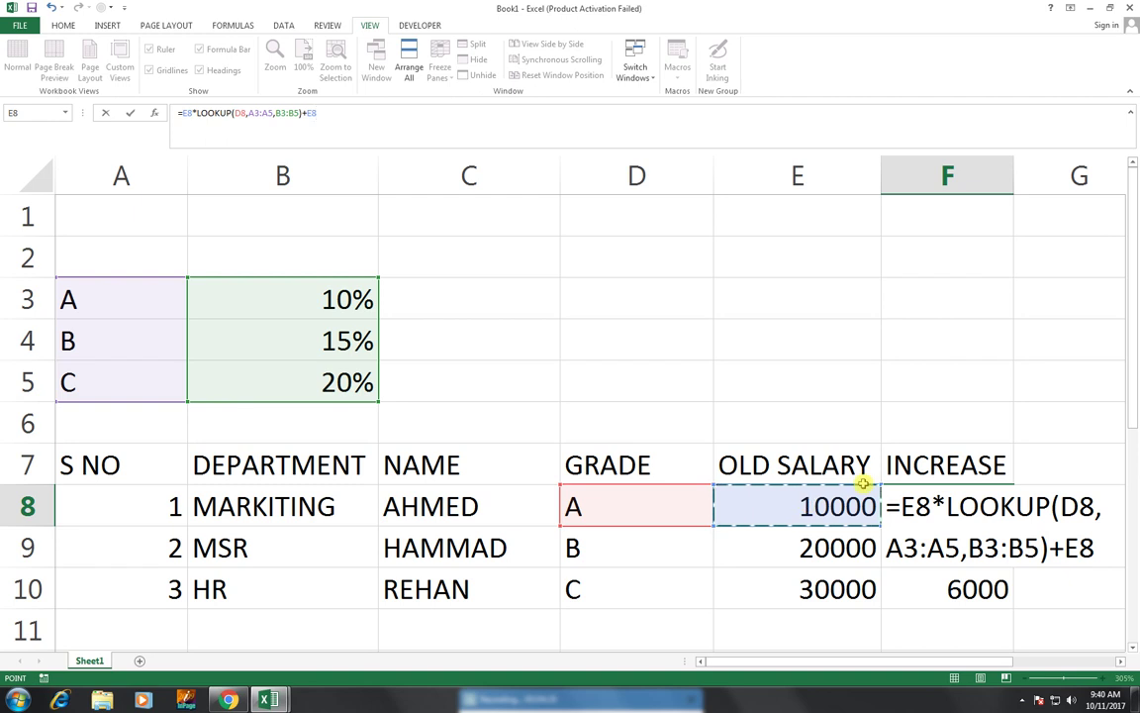
{"action": "key", "text": "Return"}
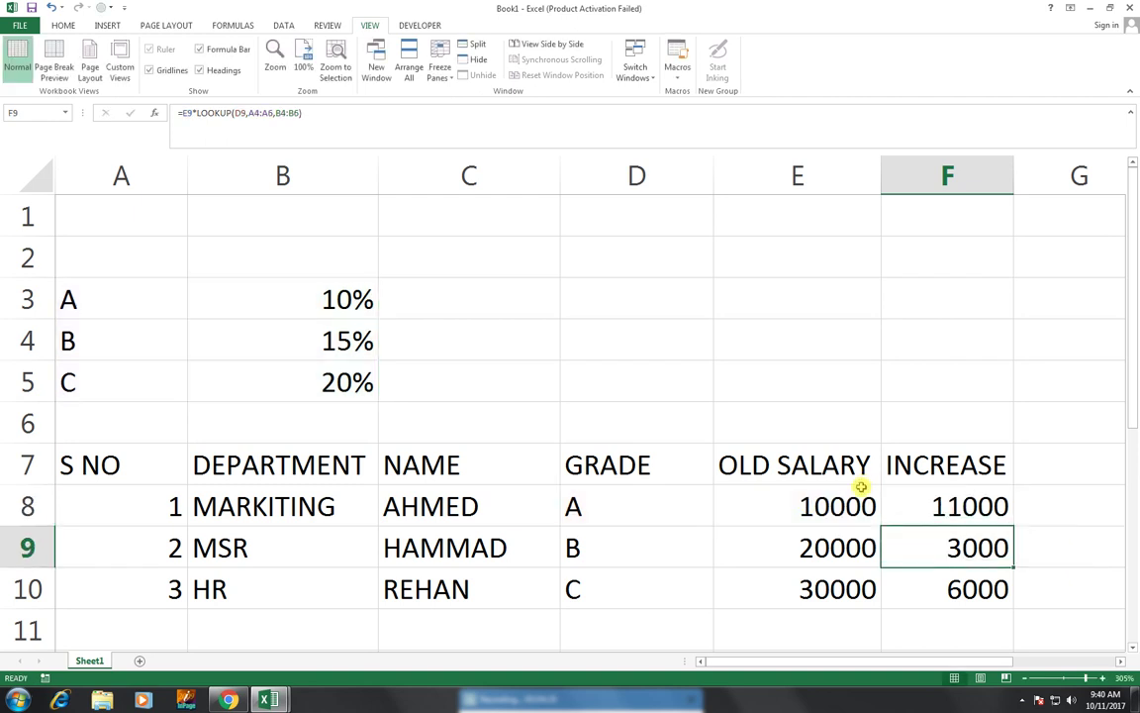
Step: Redo the +E8 addition in cell F8 and fill the formula down to F10
{"action": "left_click", "coordinate": [948, 507]}
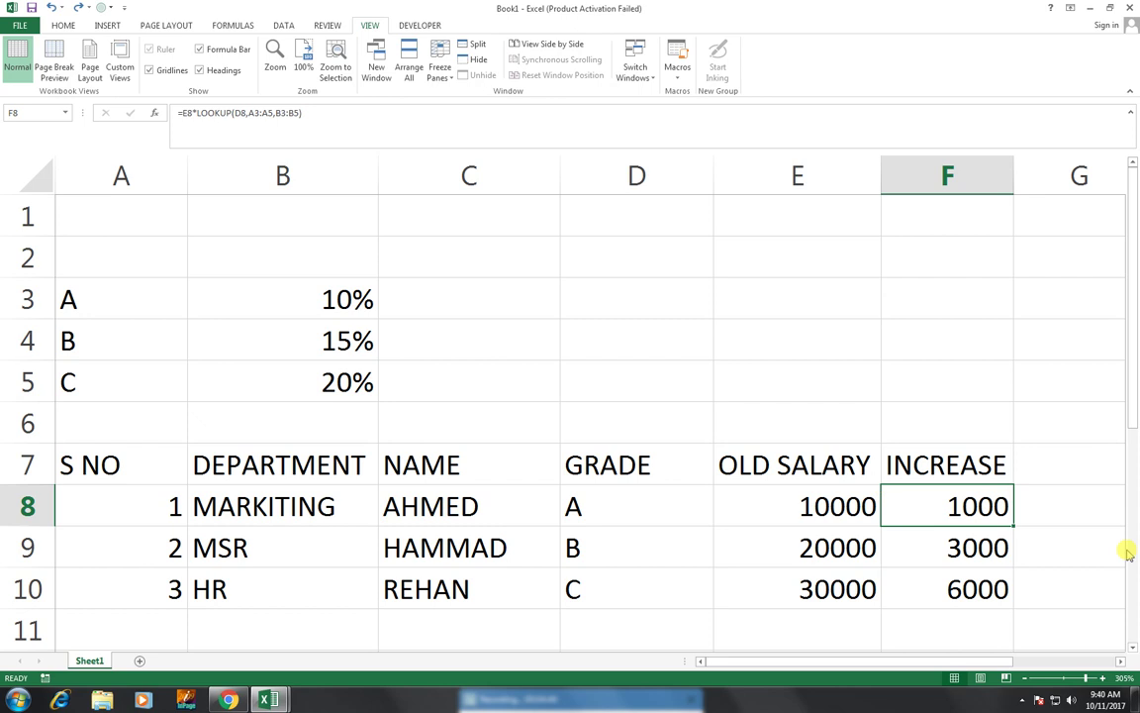
{"action": "key", "text": "ctrl+y"}
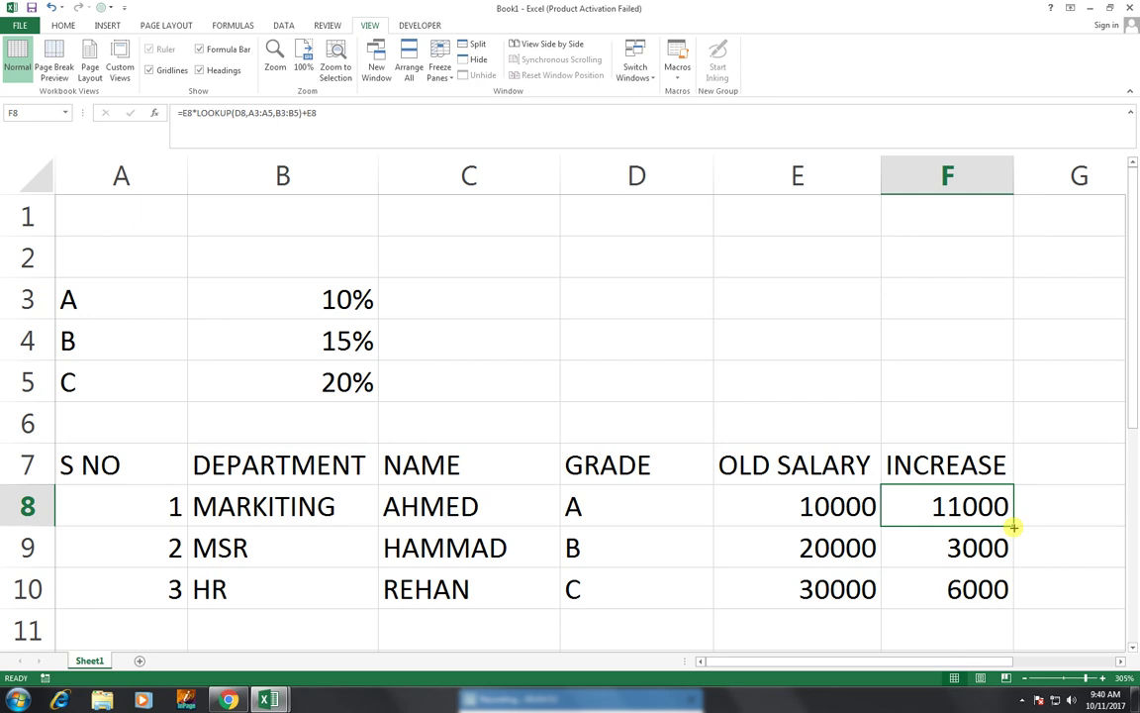
{"action": "left_click_drag", "start_coordinate": [1013, 528], "coordinate": [1016, 592]}
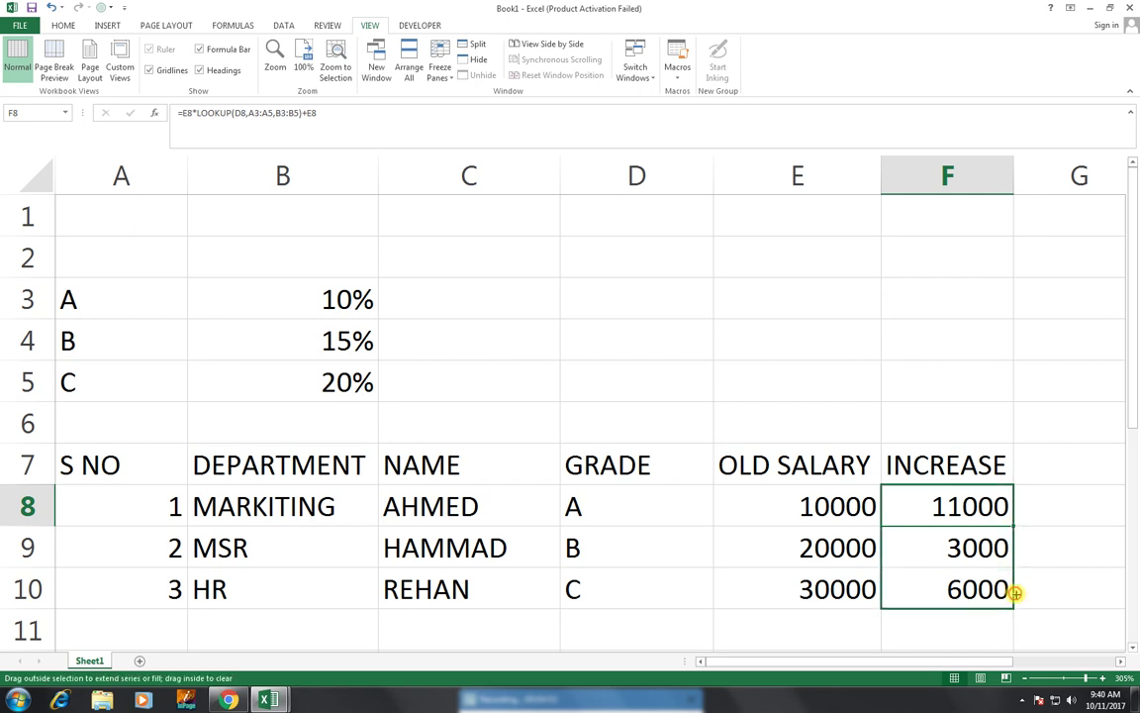
{"action": "left_click_drag", "start_coordinate": [1016, 592], "coordinate": [1015, 592]}
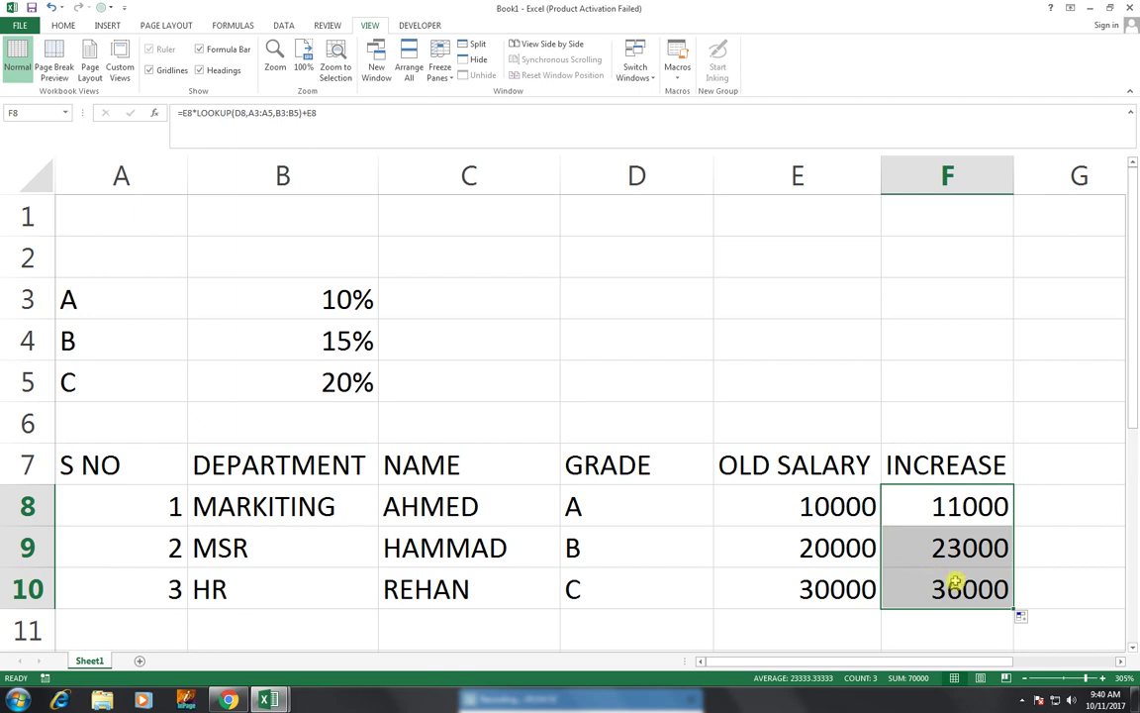
{"action": "left_click", "coordinate": [1047, 468]}
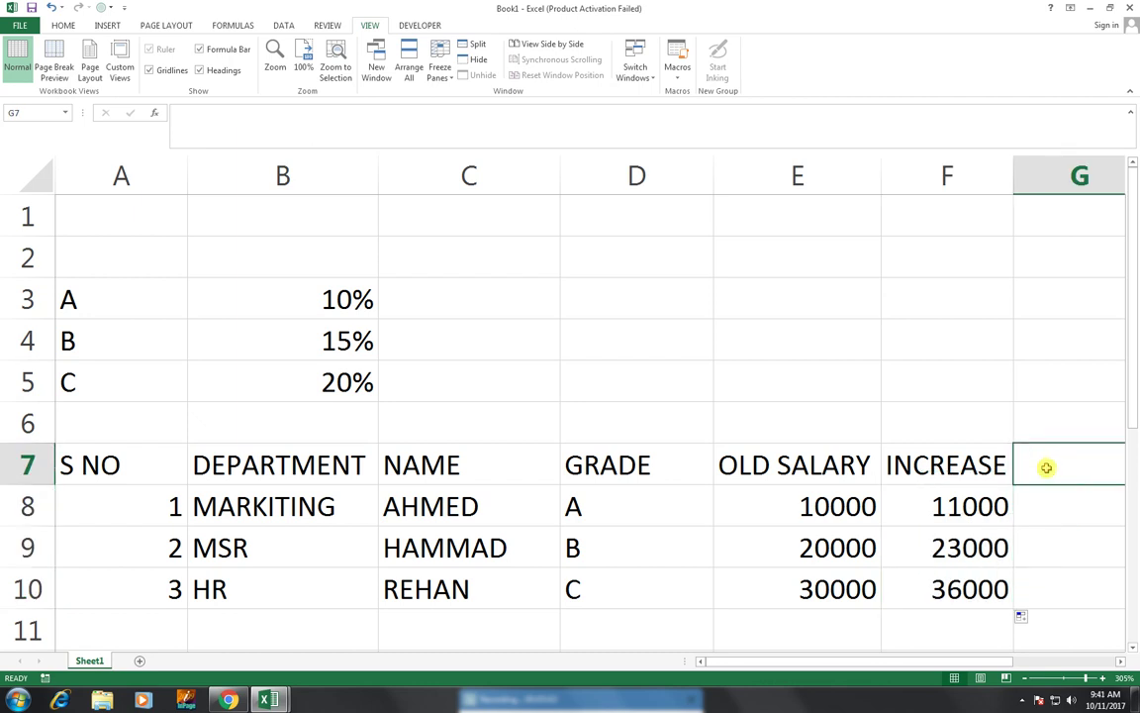
{"action": "type", "text": "="}
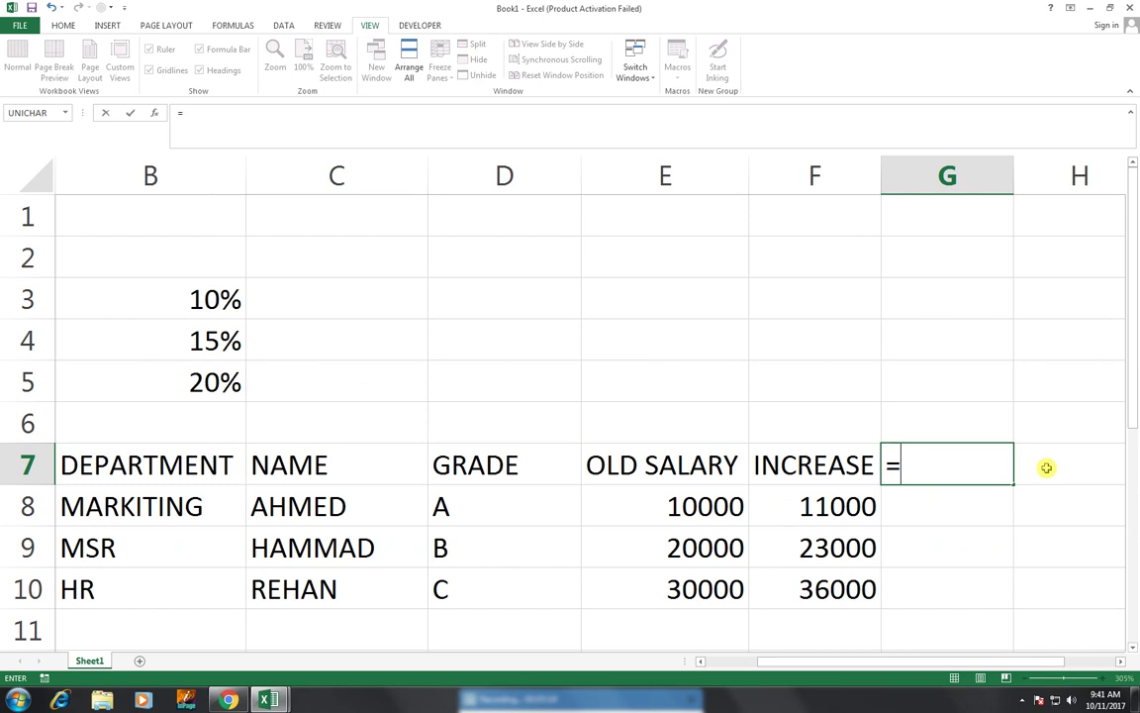
{"action": "key", "text": "BackSpace"}
{"action": "key", "text": "Return"}
{"action": "key", "text": "Return"}
{"action": "key", "text": "Return"}
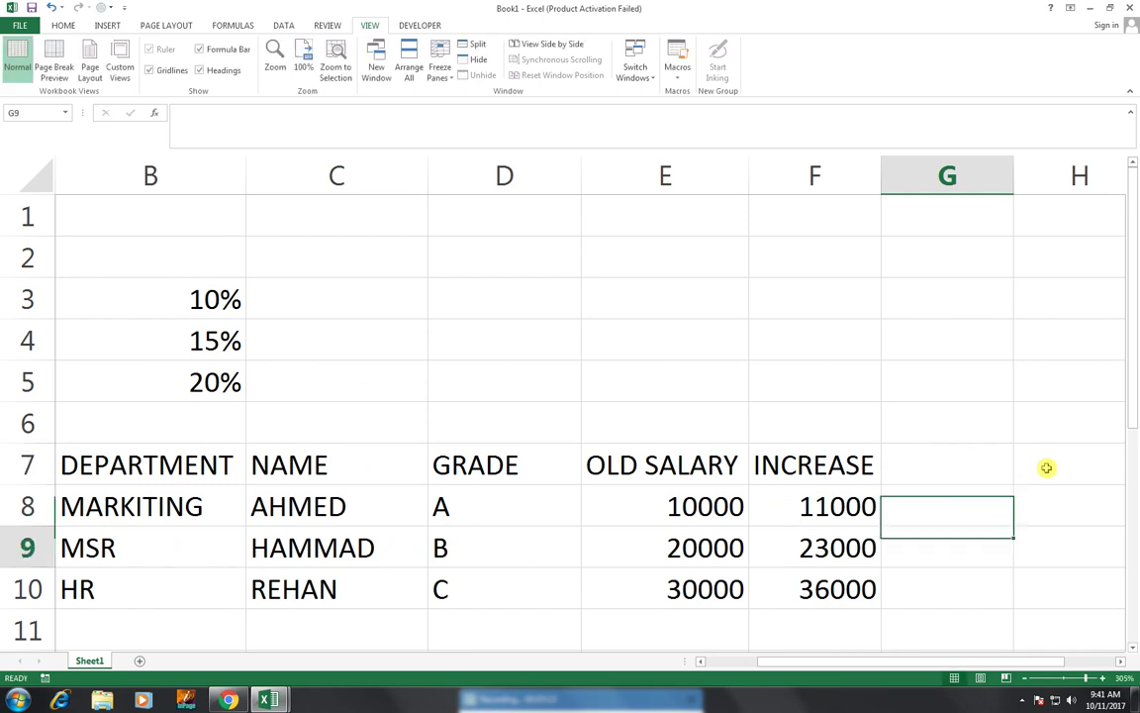
Step: Narrow column A slightly and copy the INCREASE heading from F7 into G7
{"action": "key", "text": "Left"}
{"action": "key", "text": "Left"}
{"action": "key", "text": "Left"}
{"action": "key", "text": "Left"}
{"action": "key", "text": "Left"}
{"action": "key", "text": "Left"}
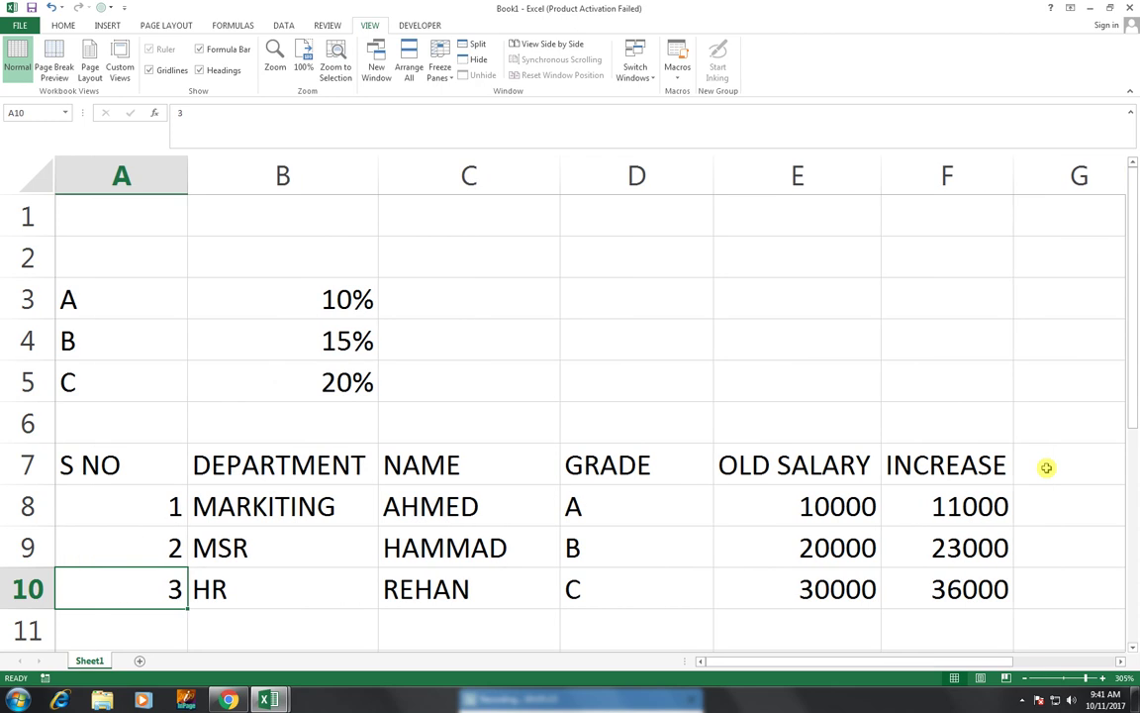
{"action": "left_click_drag", "start_coordinate": [187, 186], "coordinate": [156, 193]}
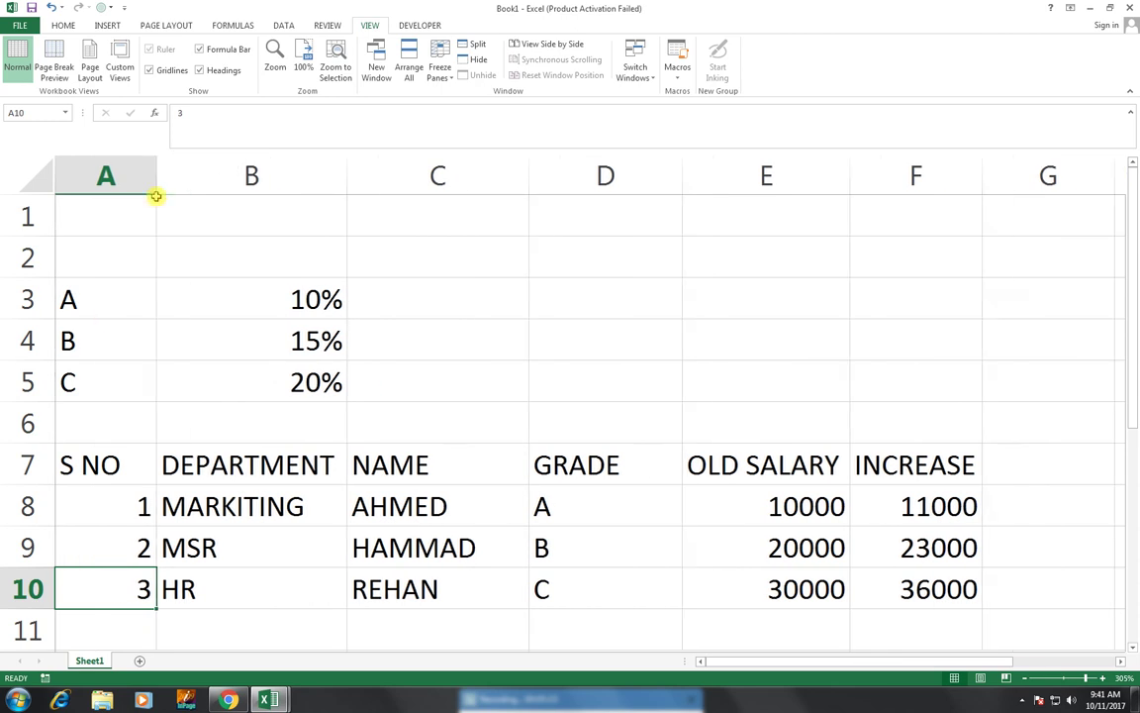
{"action": "left_click_drag", "start_coordinate": [904, 457], "coordinate": [1032, 464]}
Step: Enter the labels LOOKUP in cell F6 and IF in cell G6
{"action": "left_click", "coordinate": [896, 428]}
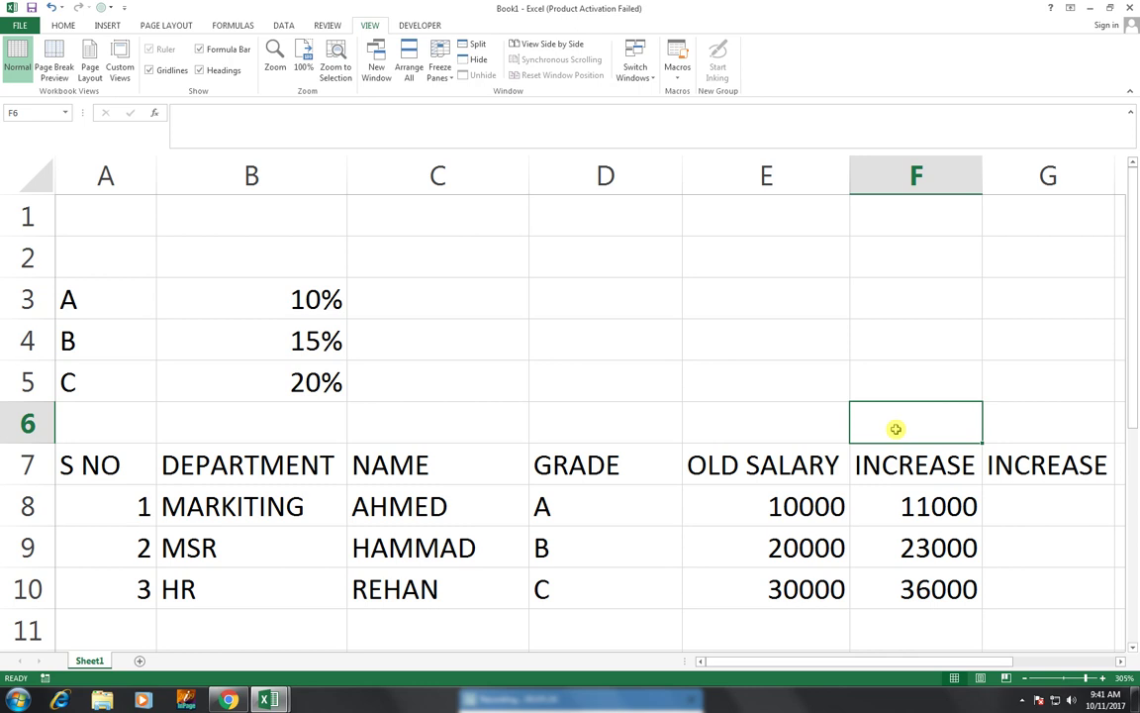
{"action": "type", "text": "LOOK"}
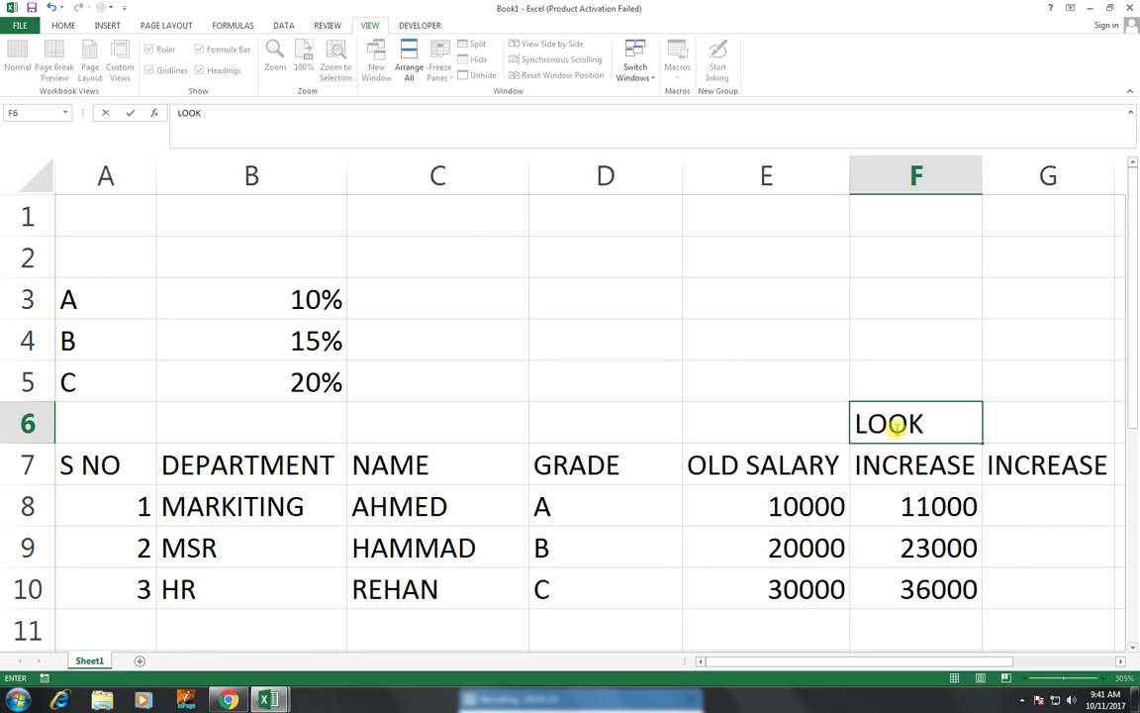
{"action": "type", "text": "UP"}
{"action": "key", "text": "Tab"}
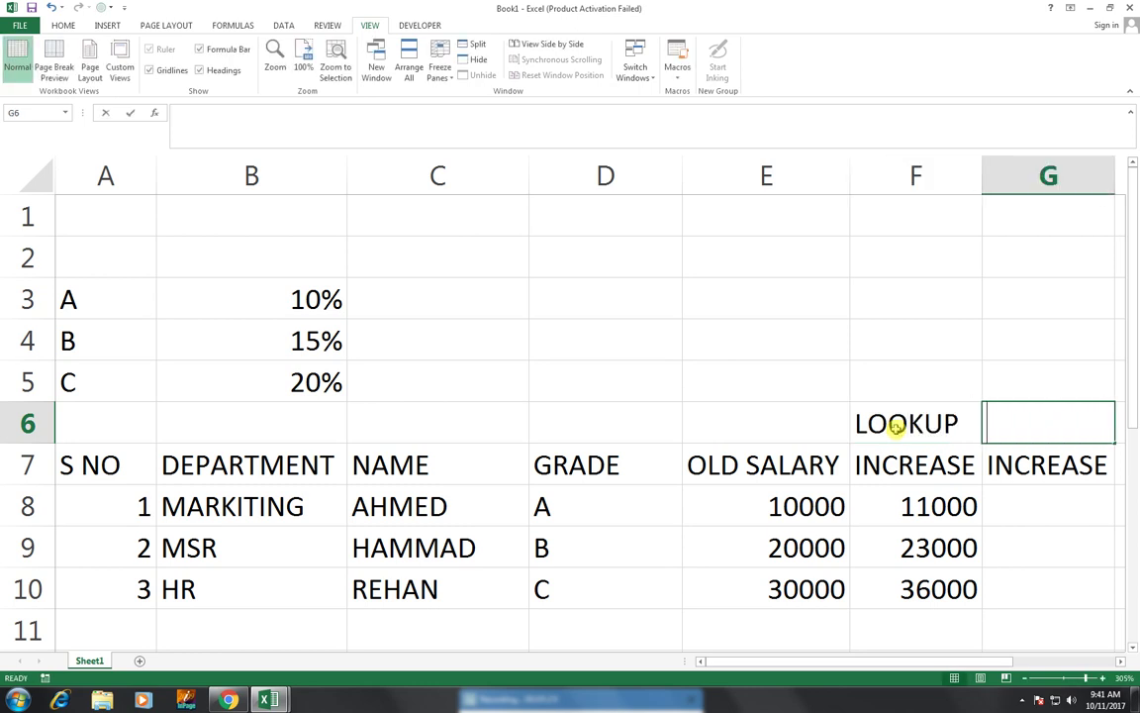
{"action": "type", "text": "IF"}
{"action": "key", "text": "Return"}
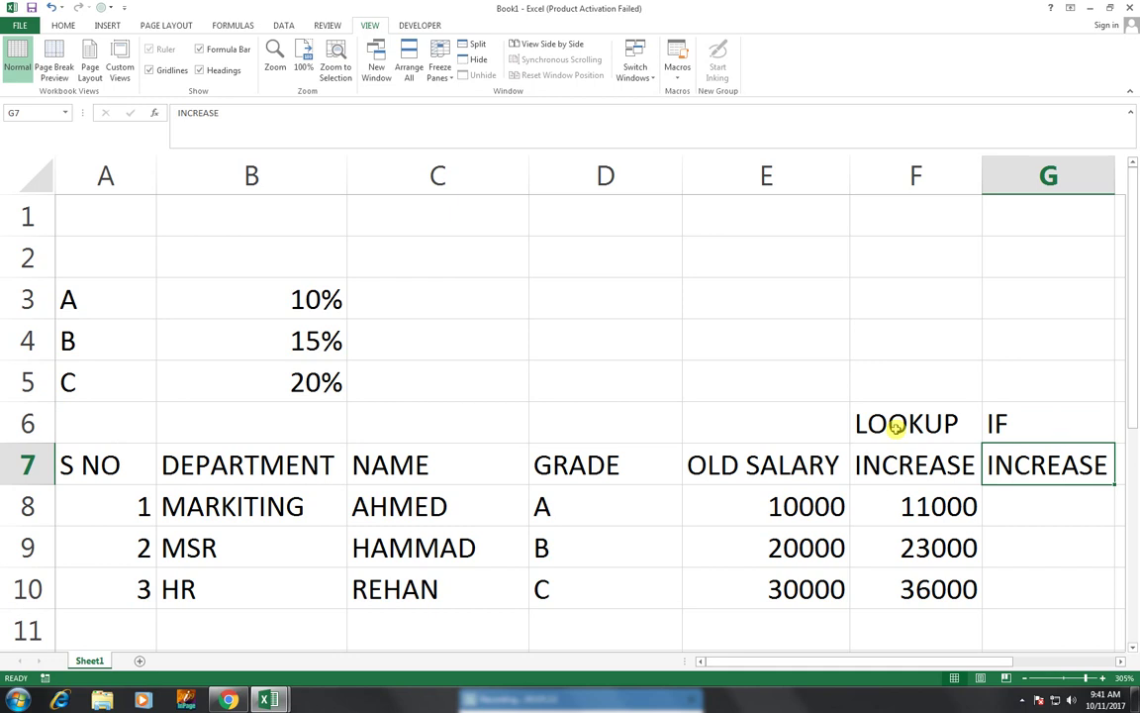
Step: Change the G6 label to IF FUNCIOTN and autofit the widths of columns B and G
{"action": "key", "text": "Up"}
{"action": "key", "text": "F2"}
{"action": "type", "text": "F"}
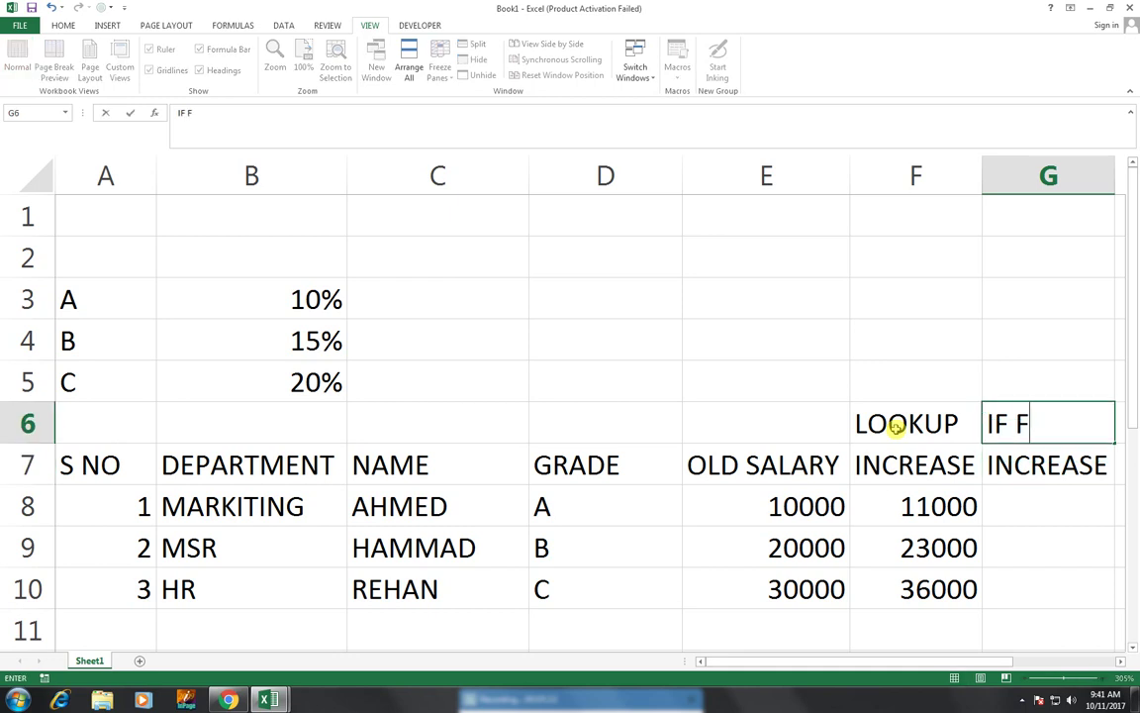
{"action": "type", "text": "UNCIOTN"}
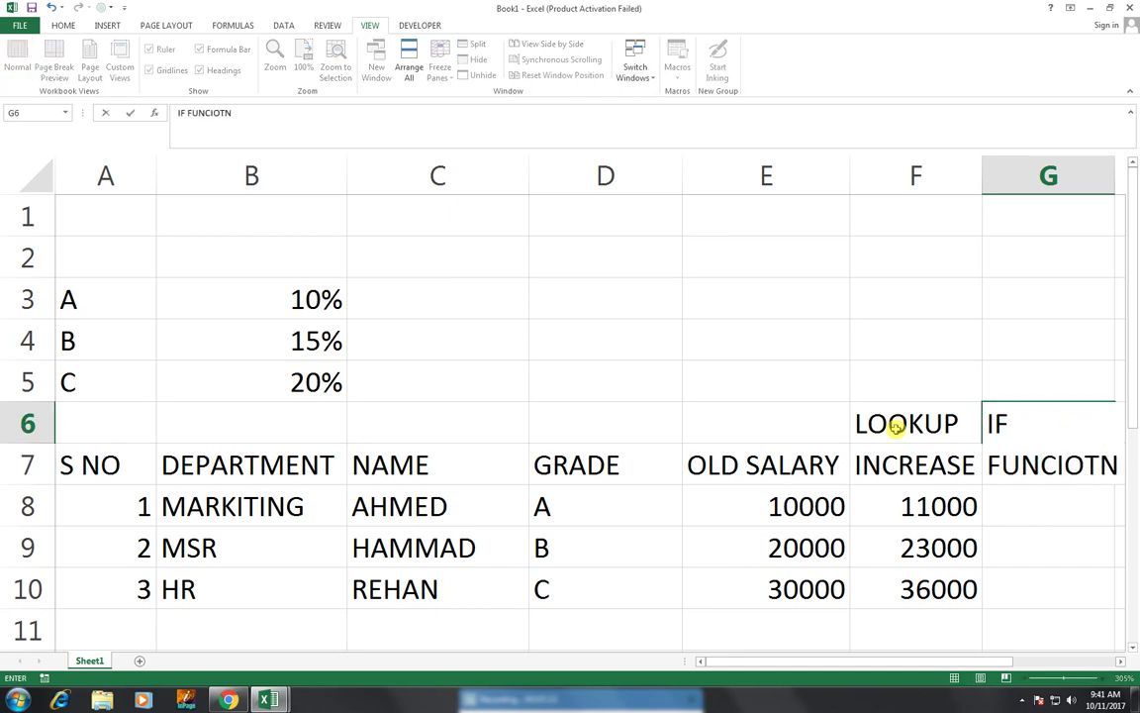
{"action": "key", "text": "Return"}
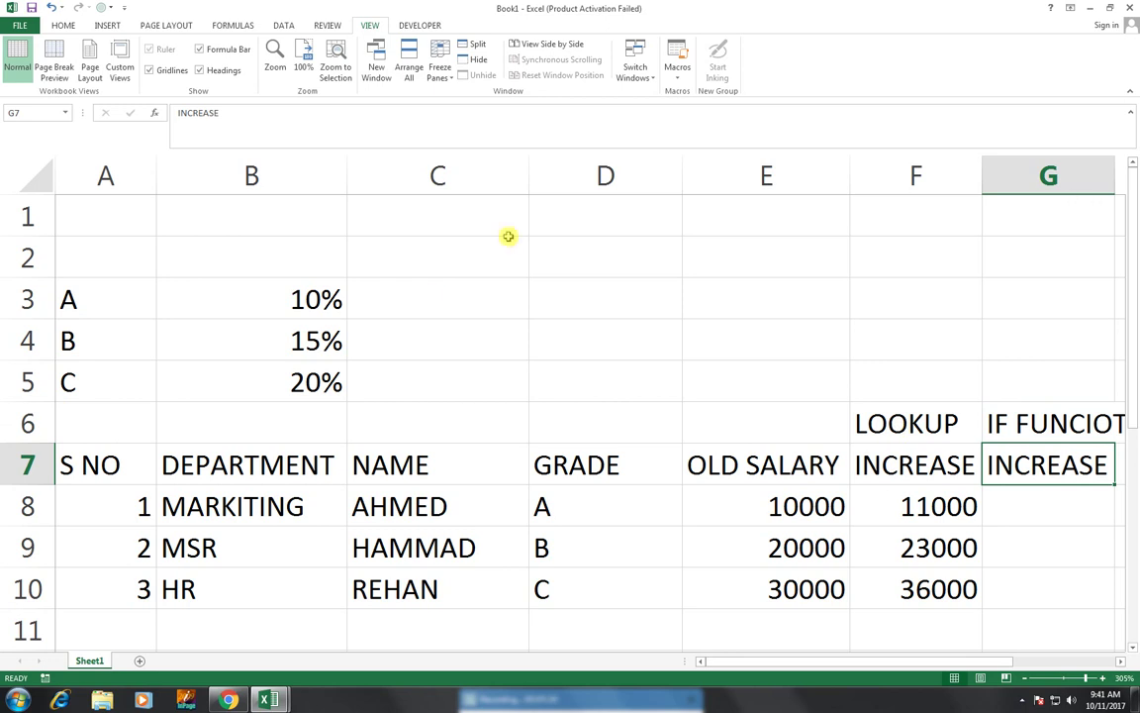
{"action": "double_click", "coordinate": [341, 172]}
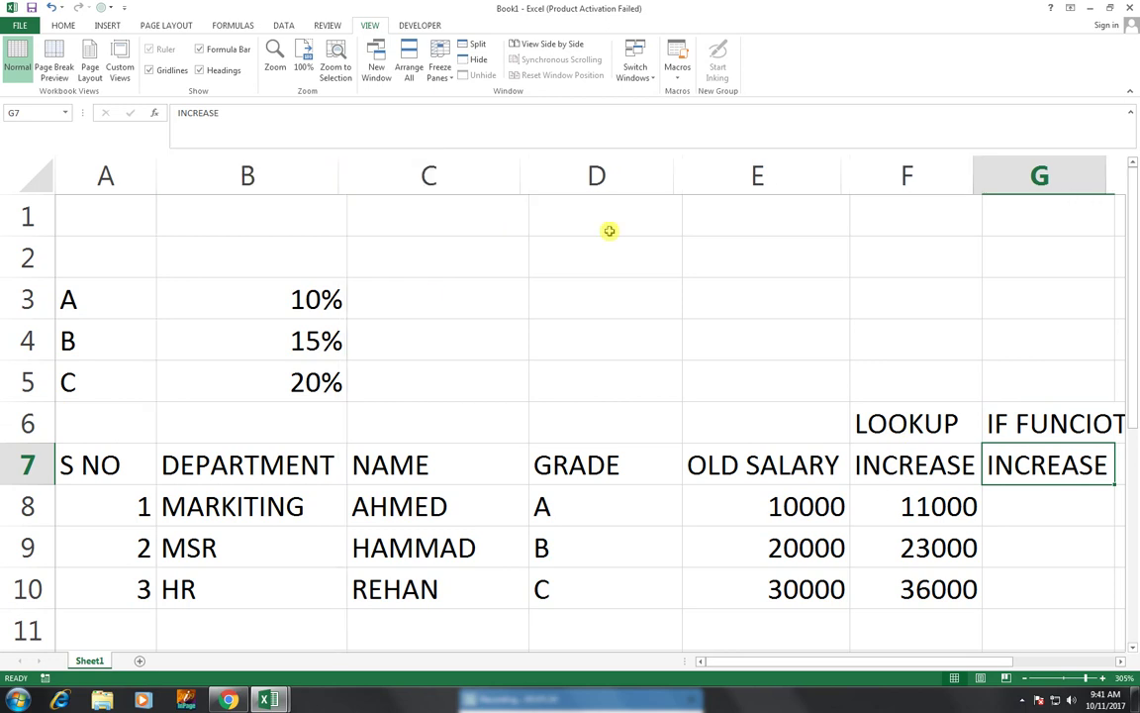
{"action": "double_click", "coordinate": [1106, 169]}
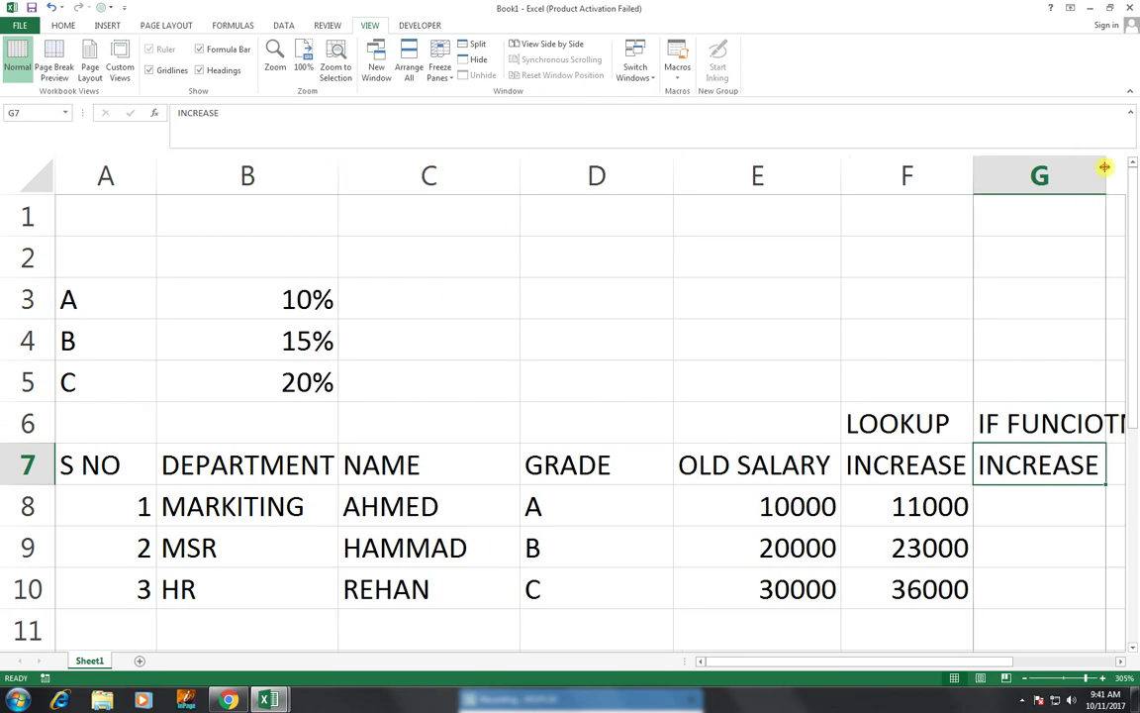
Step: Start an IF formula in cell G8 that tests whether grade D8 equals "A"
{"action": "left_click", "coordinate": [1010, 510]}
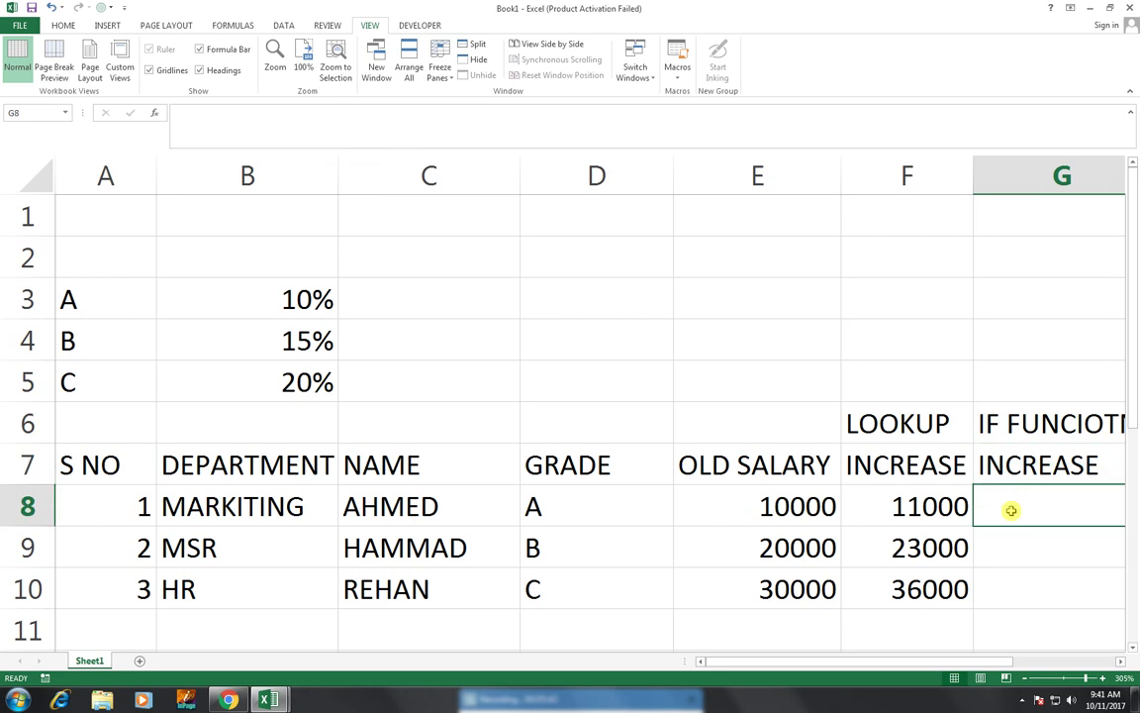
{"action": "type", "text": "=IF("}
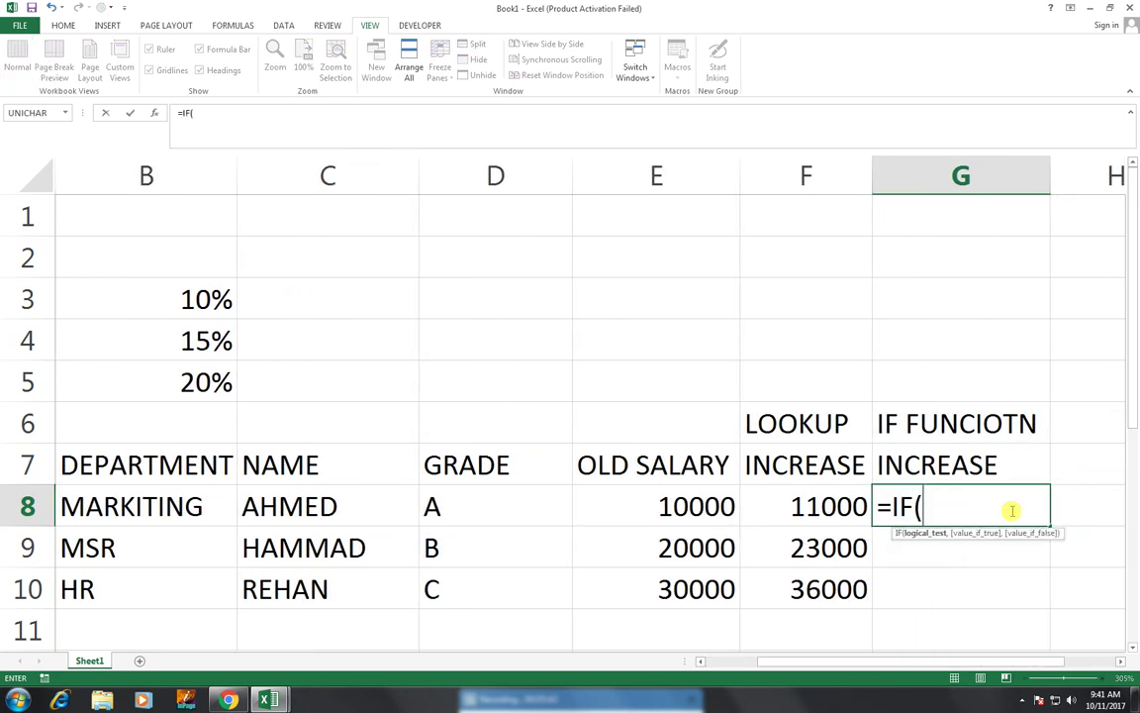
{"action": "key", "text": "Left"}
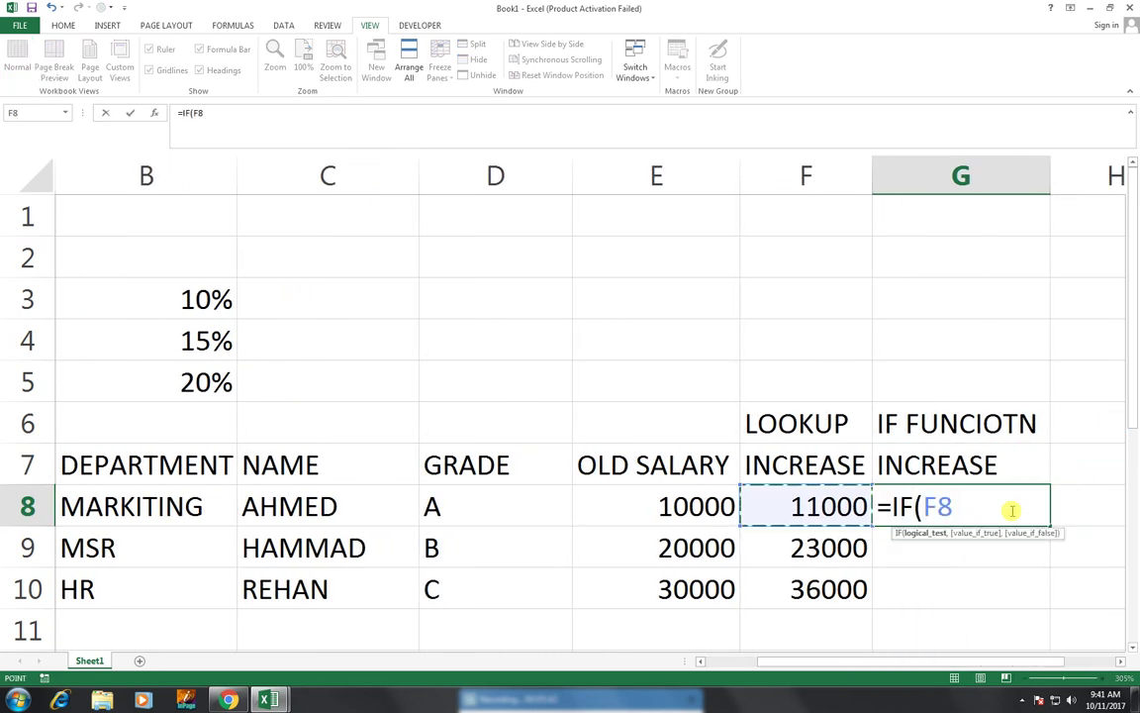
{"action": "key", "text": "Left"}
{"action": "key", "text": "Left"}
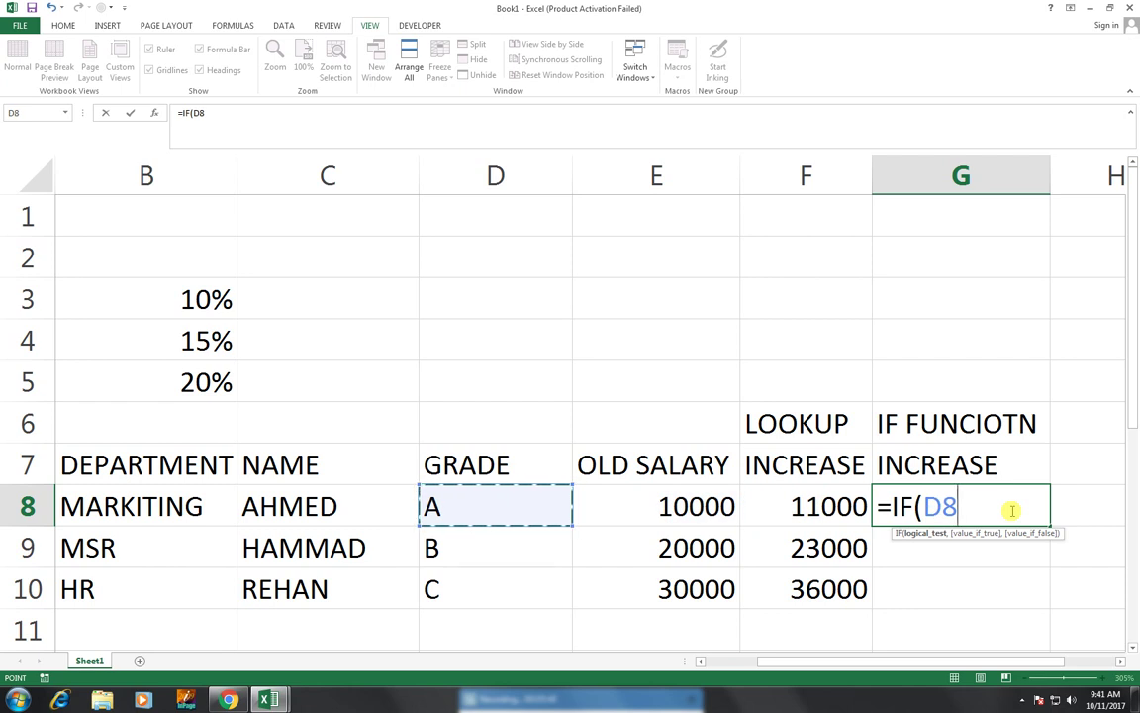
{"action": "type", "text": "="}
{"action": "type", "text": "\"A\""}
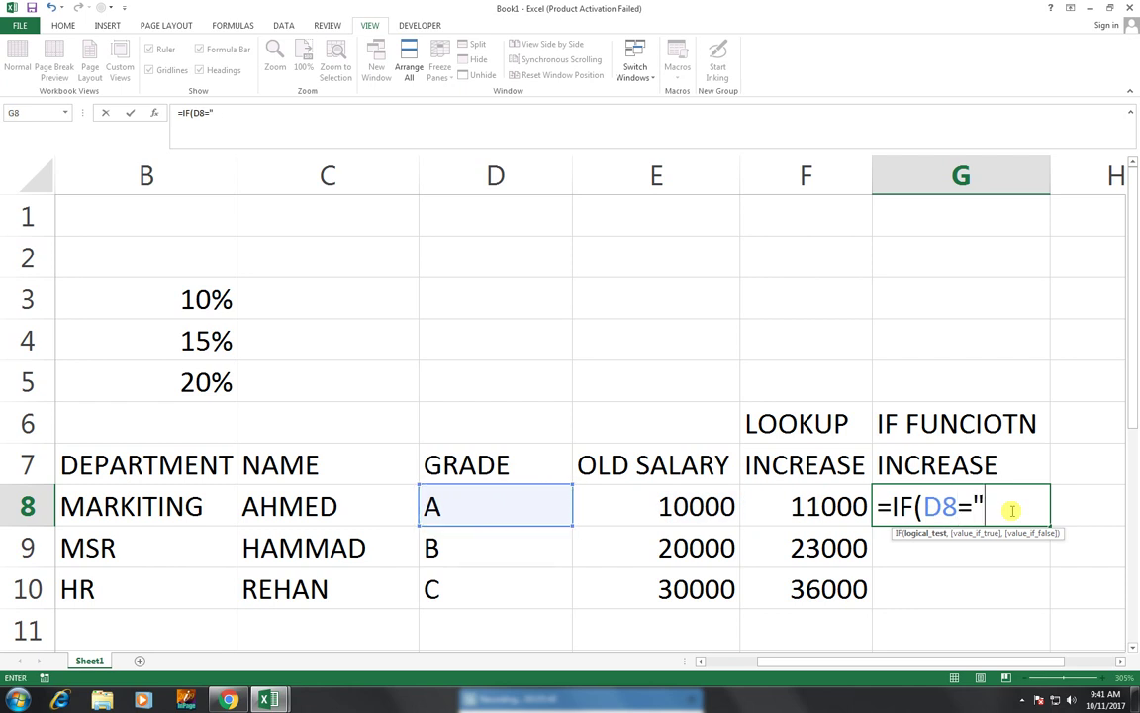
Step: Make the IF formula in G8 return E8*10% when the grade is "A"
{"action": "type", "text": ","}
{"action": "key", "text": "Left"}
{"action": "key", "text": "Left"}
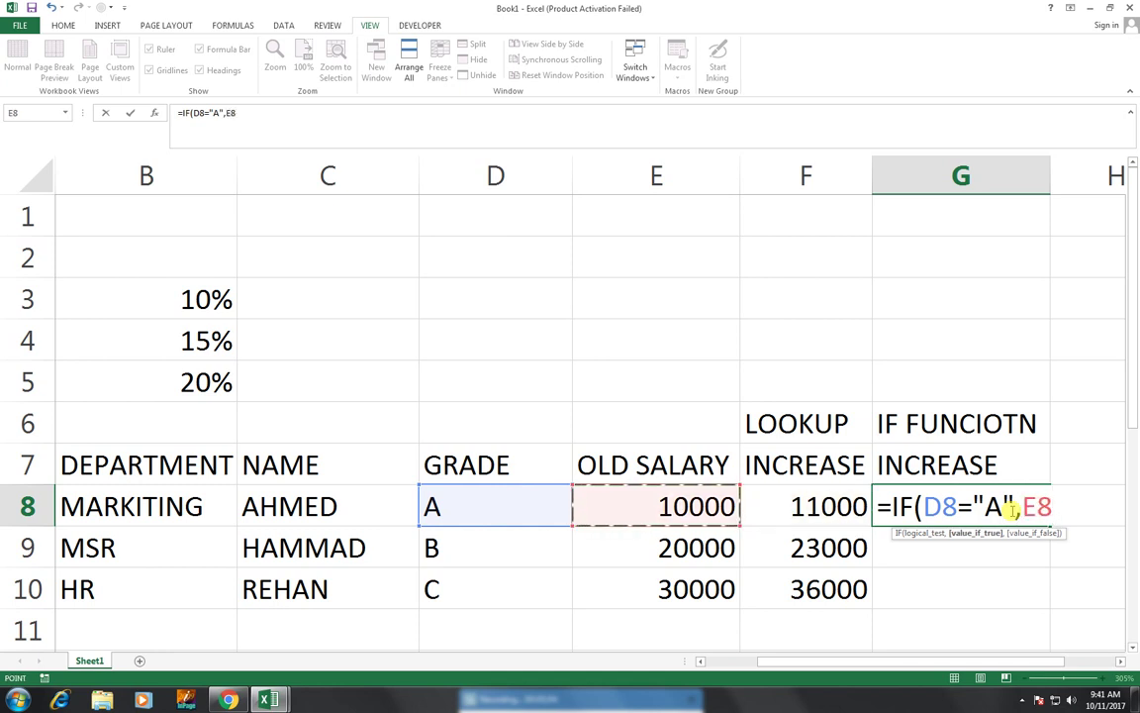
{"action": "type", "text": "*"}
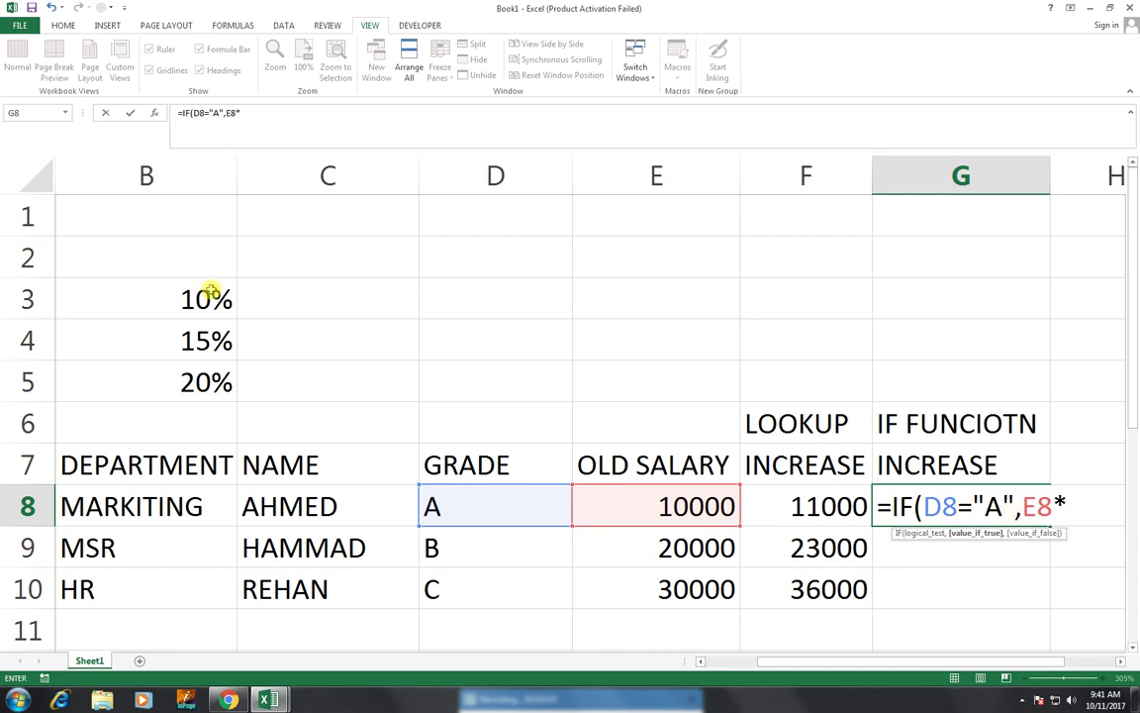
{"action": "type", "text": "10%"}
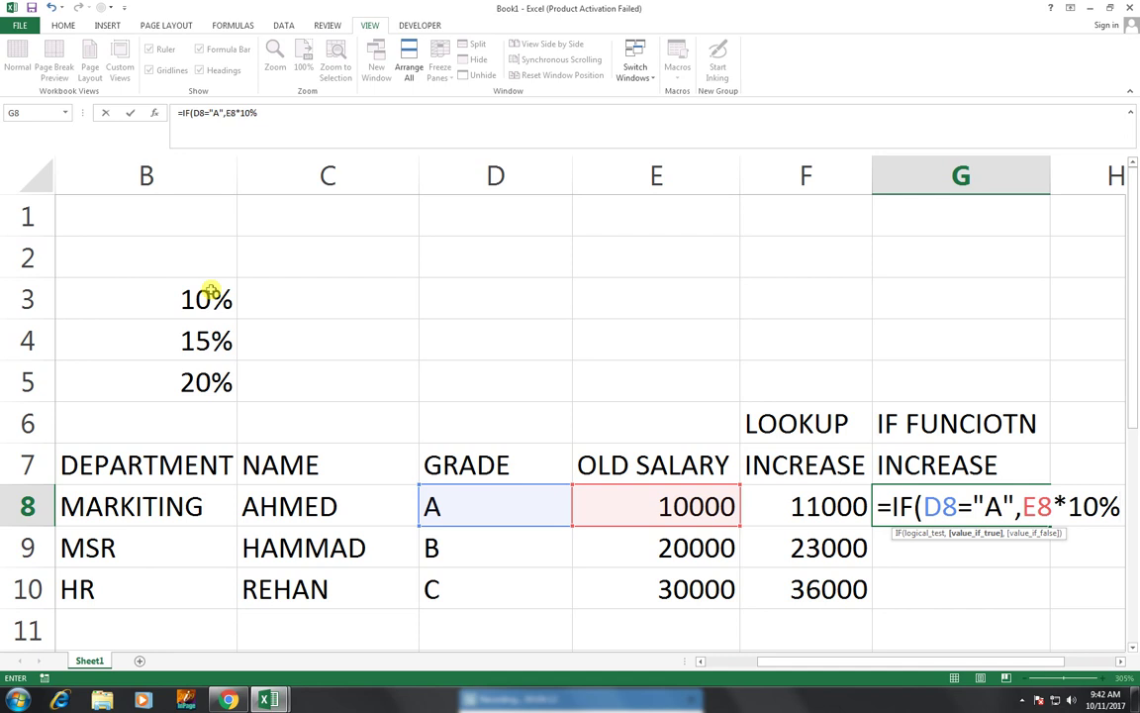
{"action": "type", "text": ","}
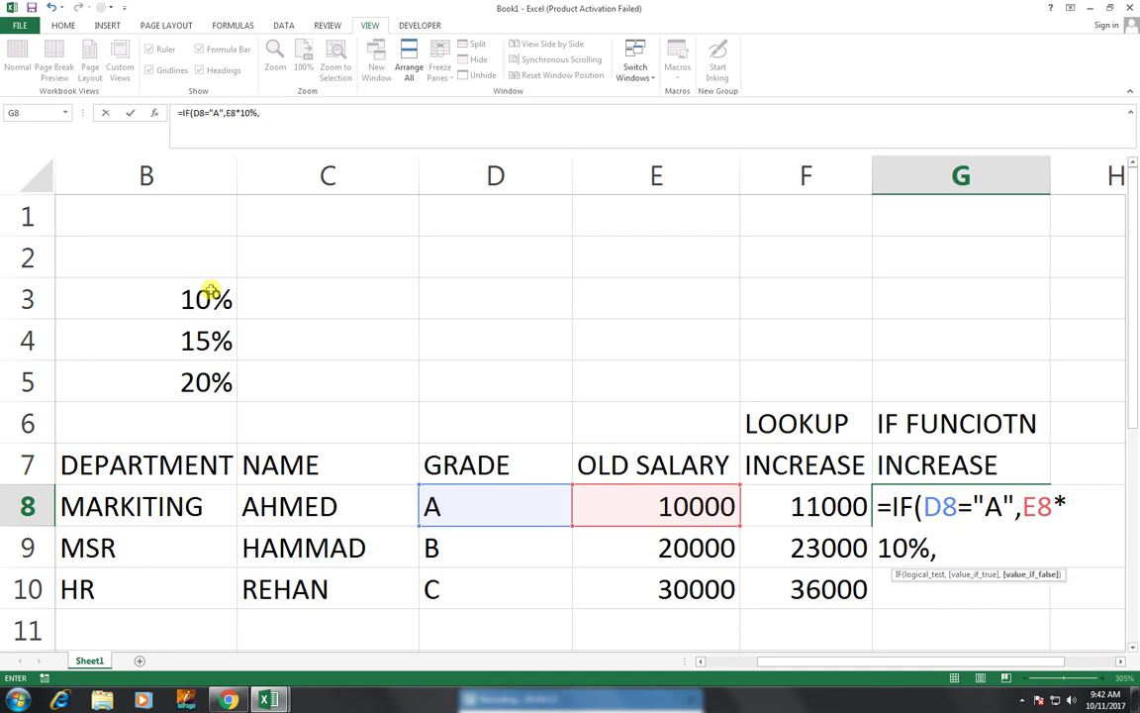
Step: Nest a second IF in the G8 formula that tests whether grade D8 equals "B"
{"action": "type", "text": "IF("}
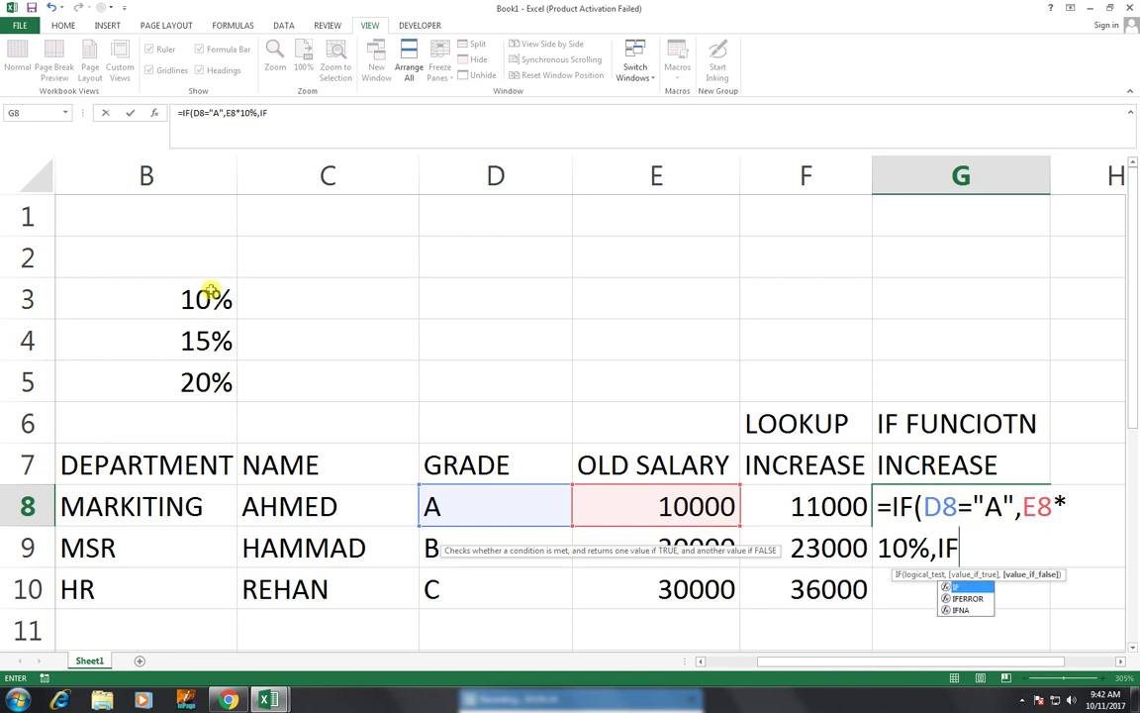
{"action": "key", "text": "Left"}
{"action": "key", "text": "Left"}
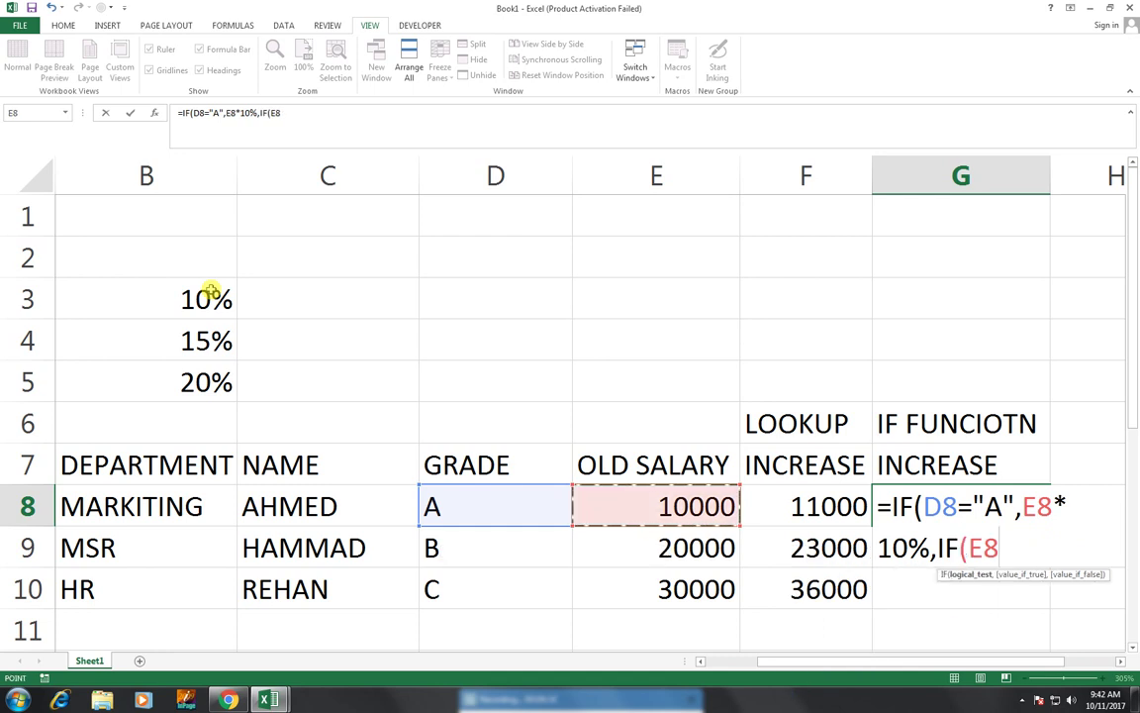
{"action": "key", "text": "Left"}
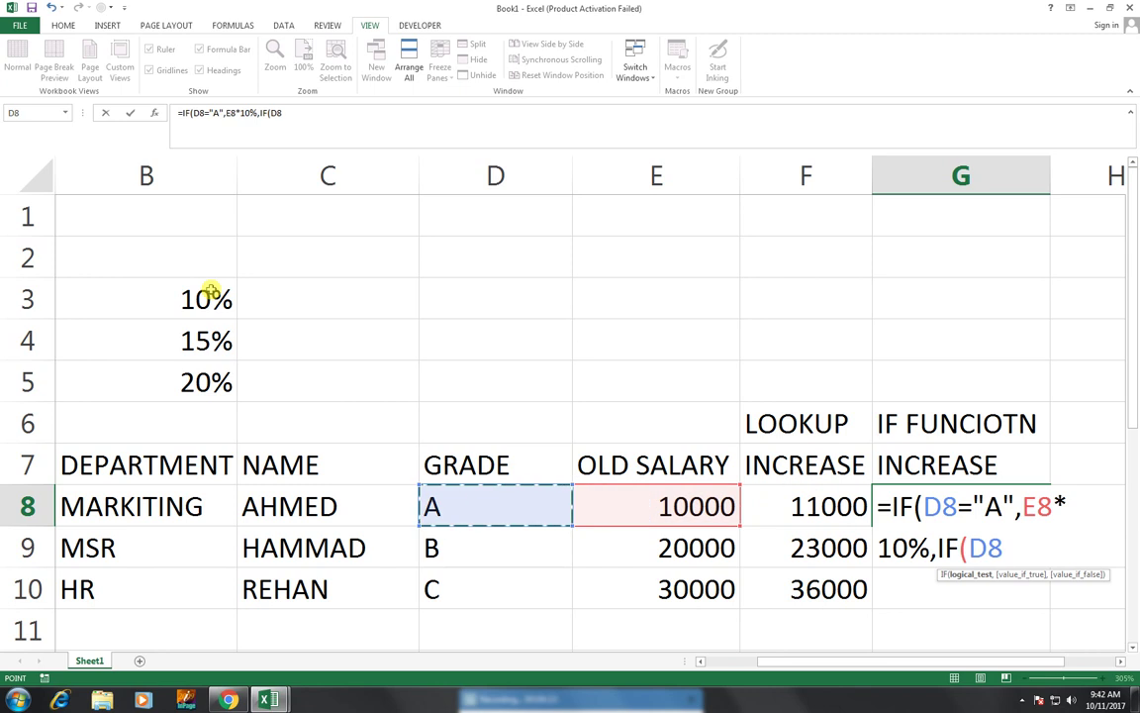
{"action": "type", "text": "=\""}
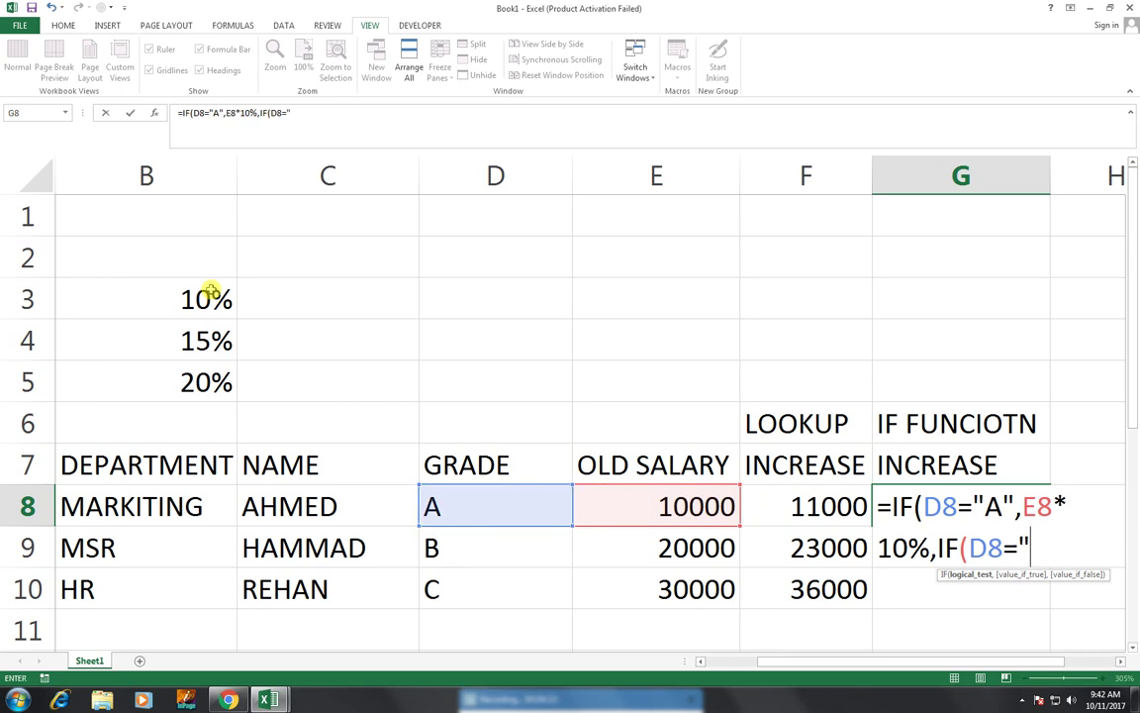
{"action": "key", "text": "BackSpace"}
{"action": "type", "text": "\"B\","}
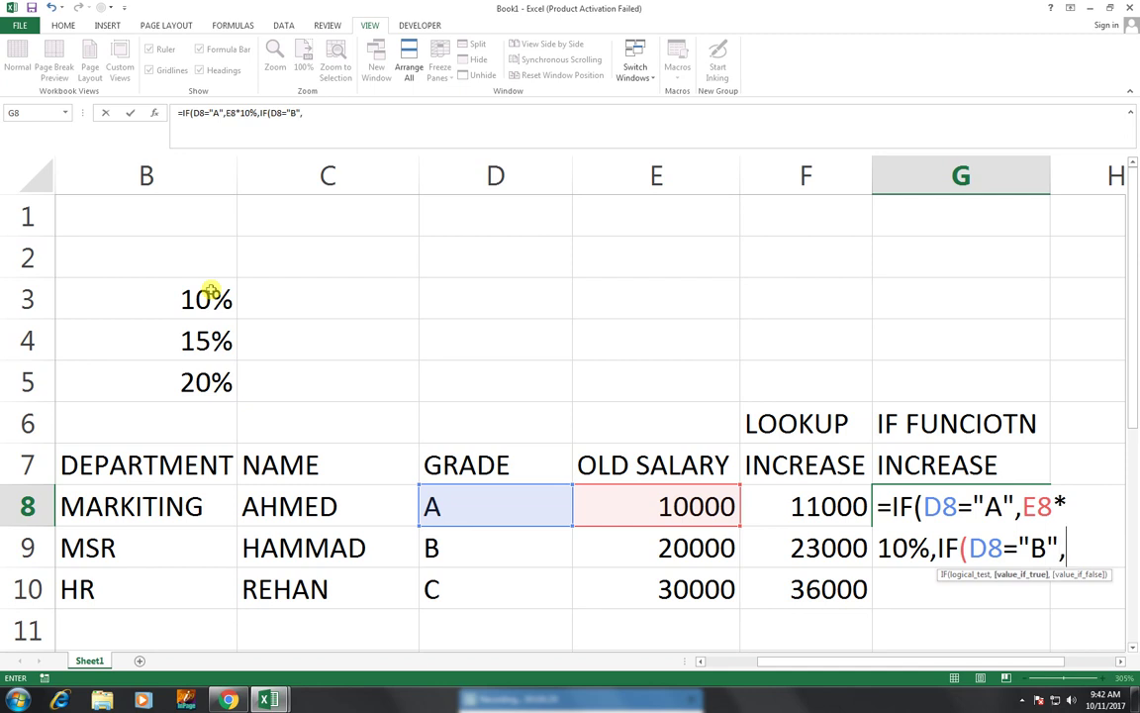
Step: Set the grade "B" result in the nested IF to E8*15%
{"action": "key", "text": "Left"}
{"action": "key", "text": "Up"}
{"action": "key", "text": "Left"}
{"action": "key", "text": "Down"}
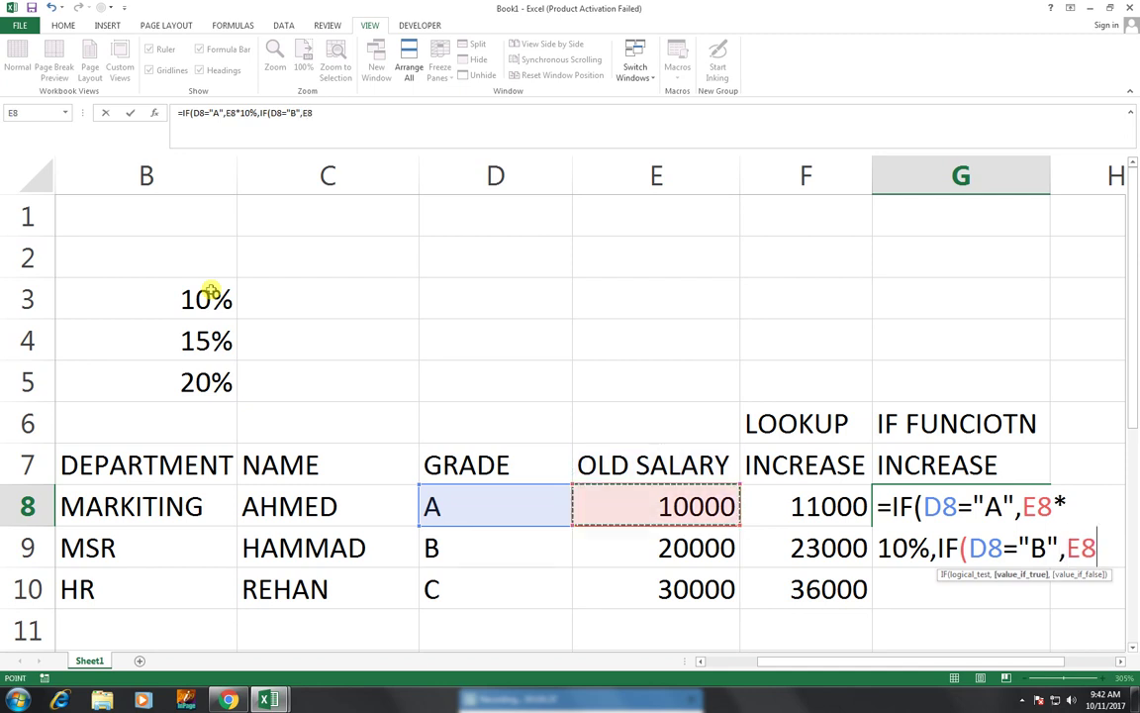
{"action": "type", "text": "*"}
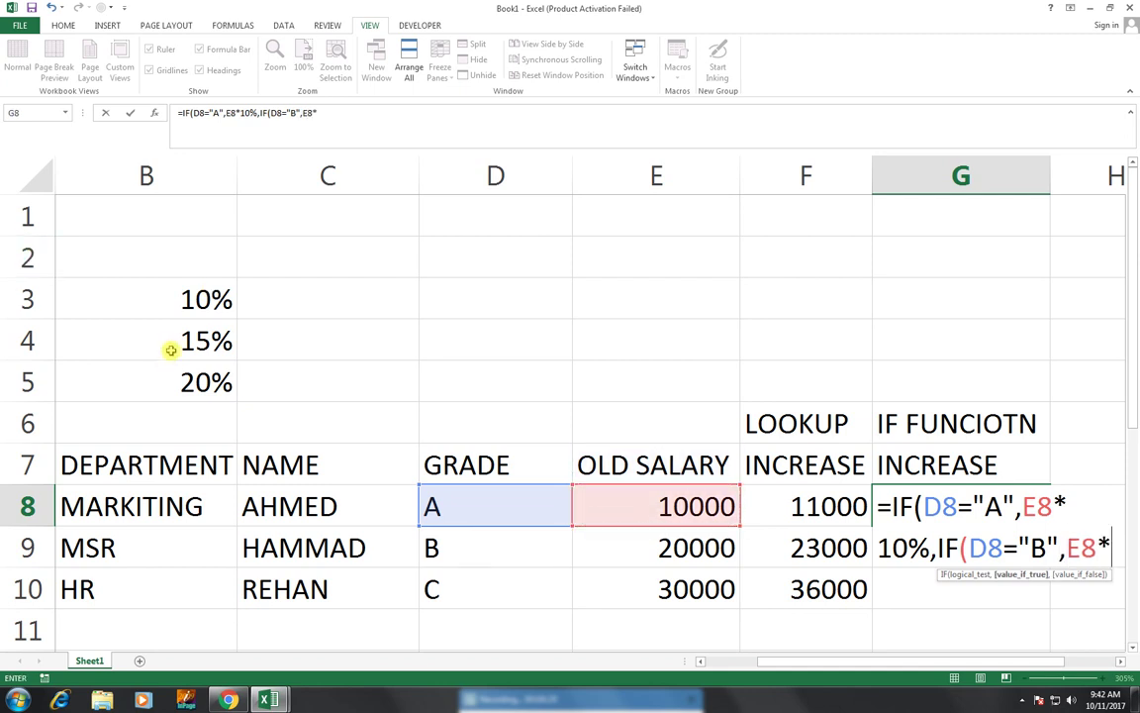
{"action": "type", "text": "15"}
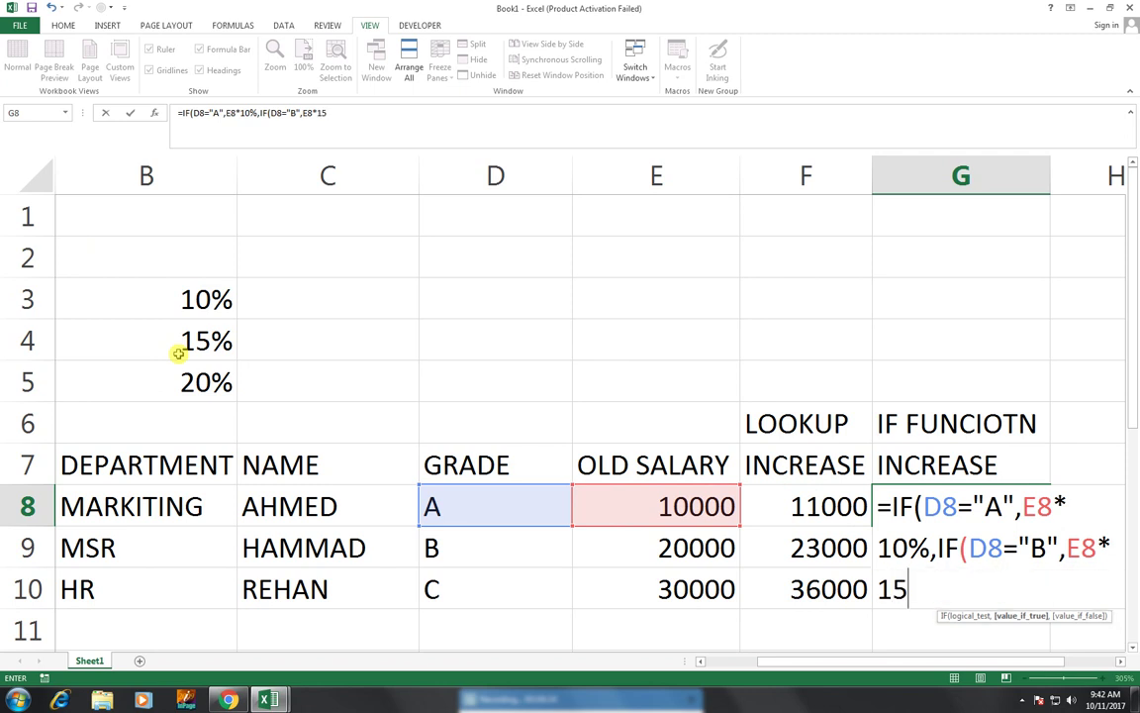
{"action": "type", "text": "%,"}
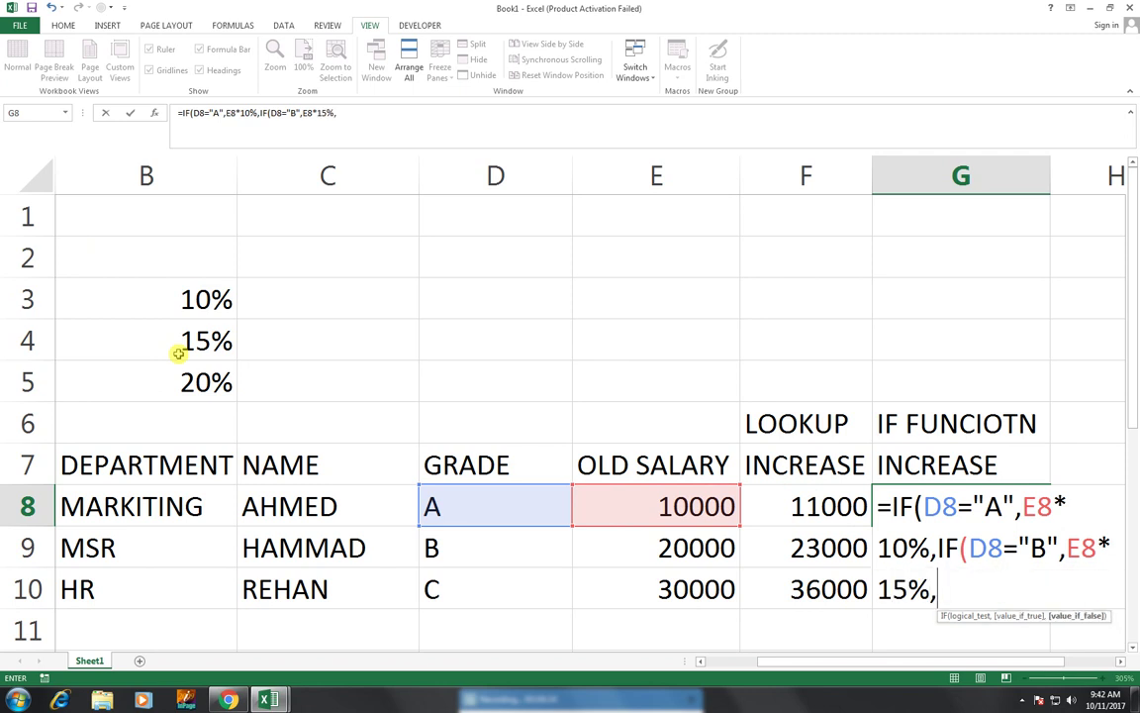
Step: Nest a third IF that returns E8*20% when D8 equals "C", and complete the G8 formula
{"action": "type", "text": "IF("}
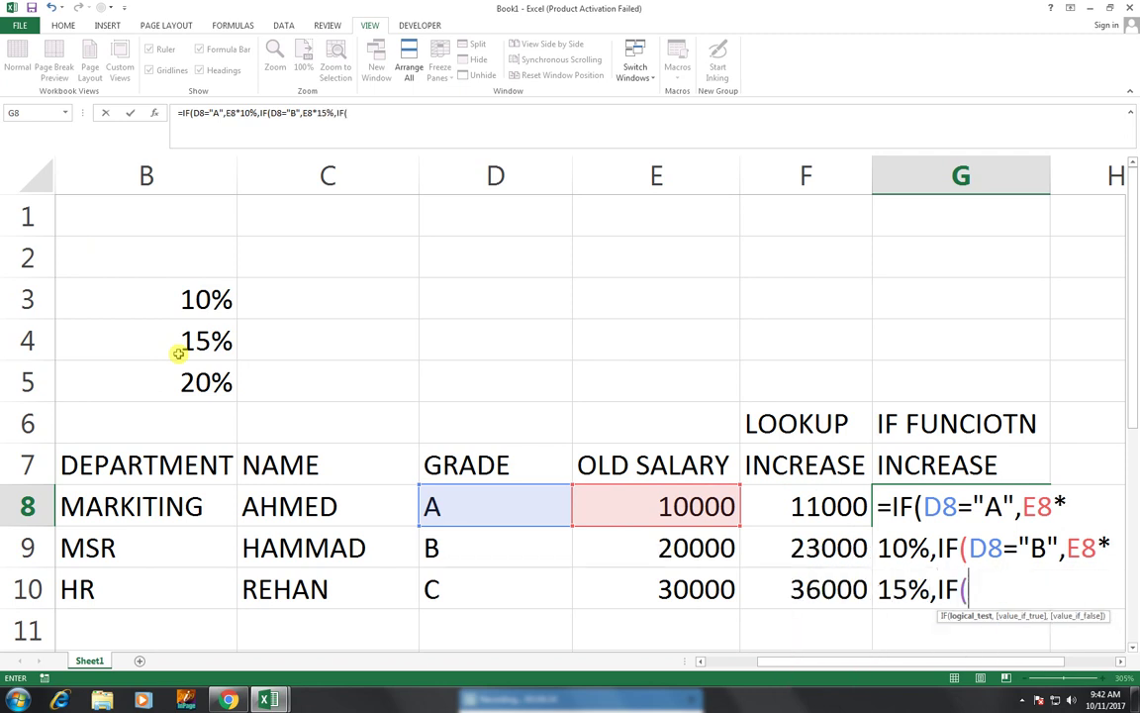
{"action": "left_click", "coordinate": [450, 500]}
{"action": "type", "text": "=\""}
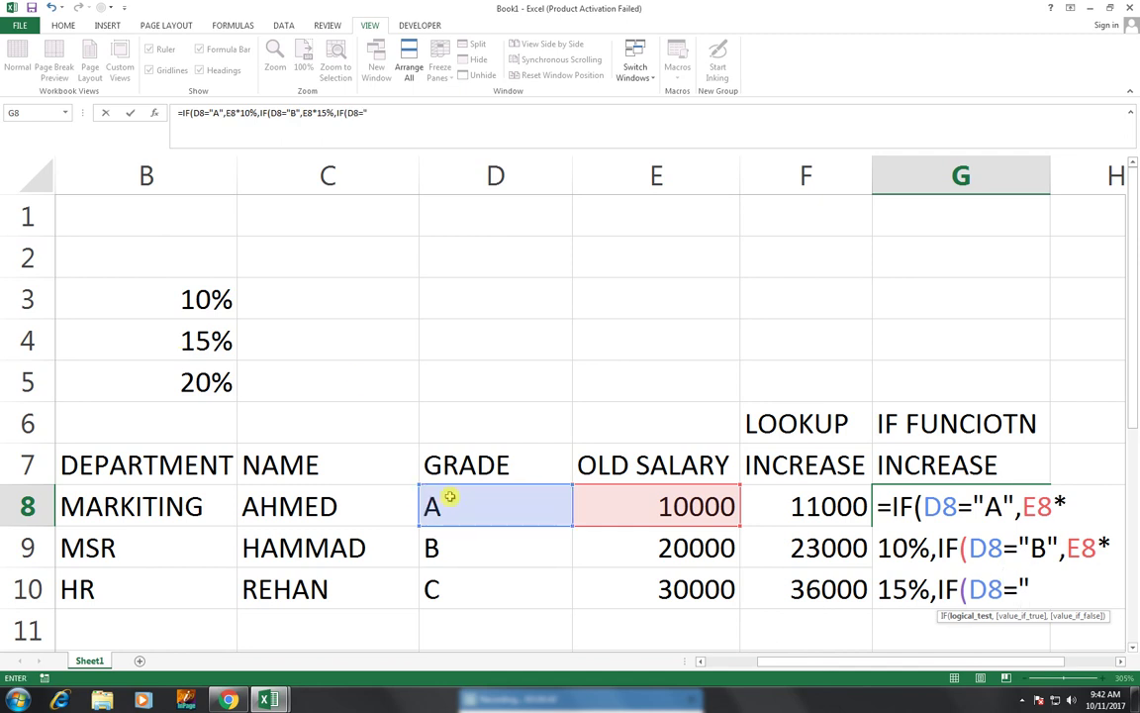
{"action": "type", "text": "C\","}
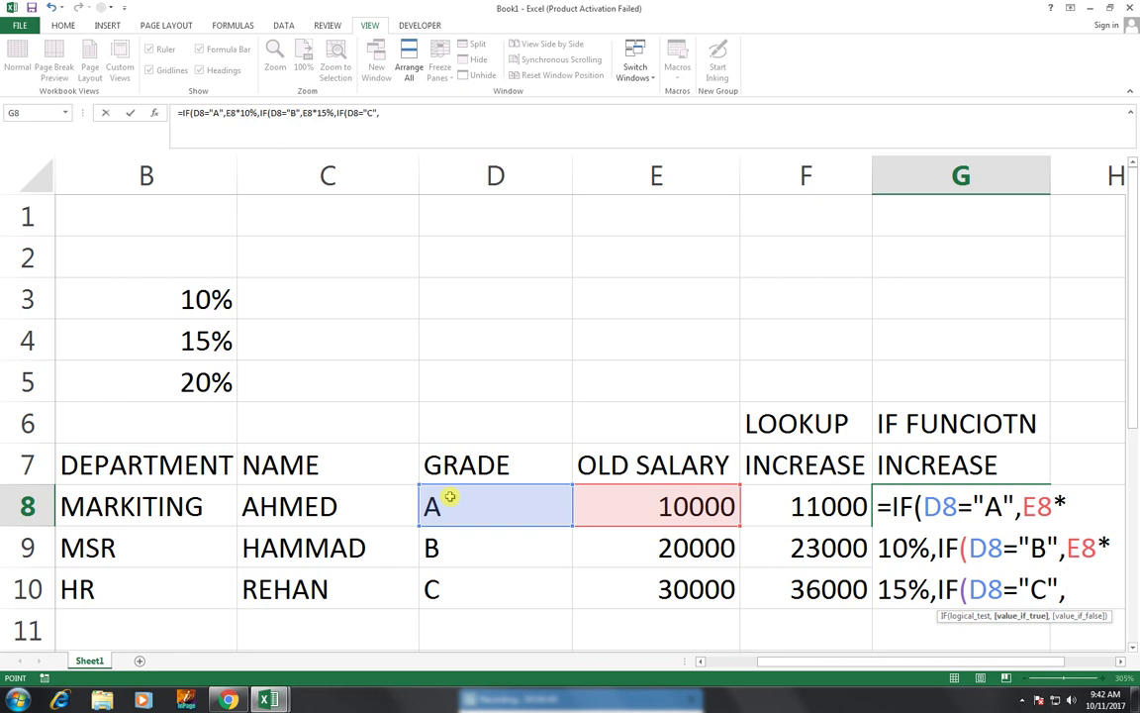
{"action": "left_click", "coordinate": [451, 498]}
{"action": "key", "text": "Right"}
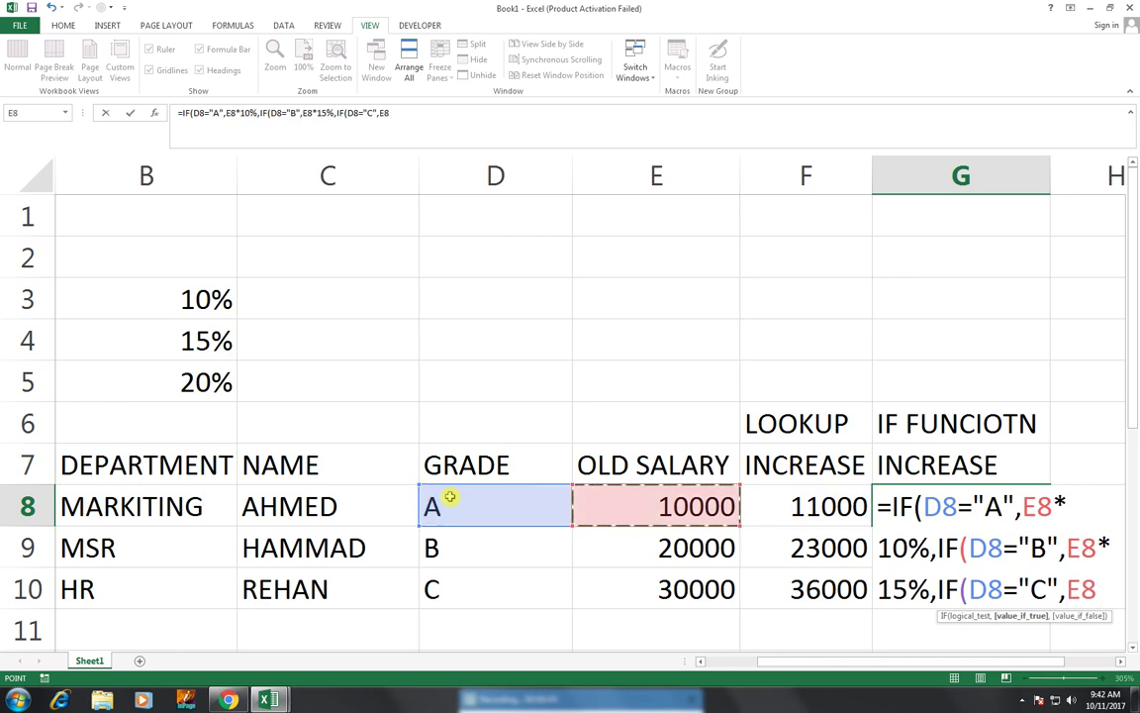
{"action": "type", "text": "*"}
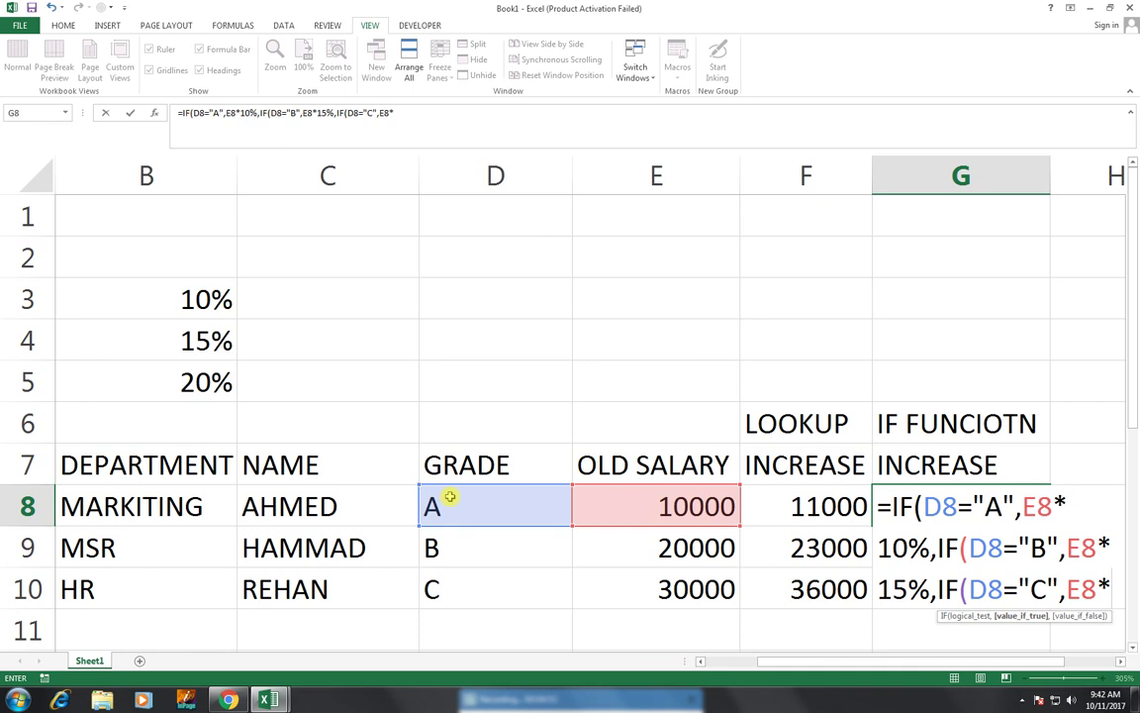
{"action": "type", "text": "20"}
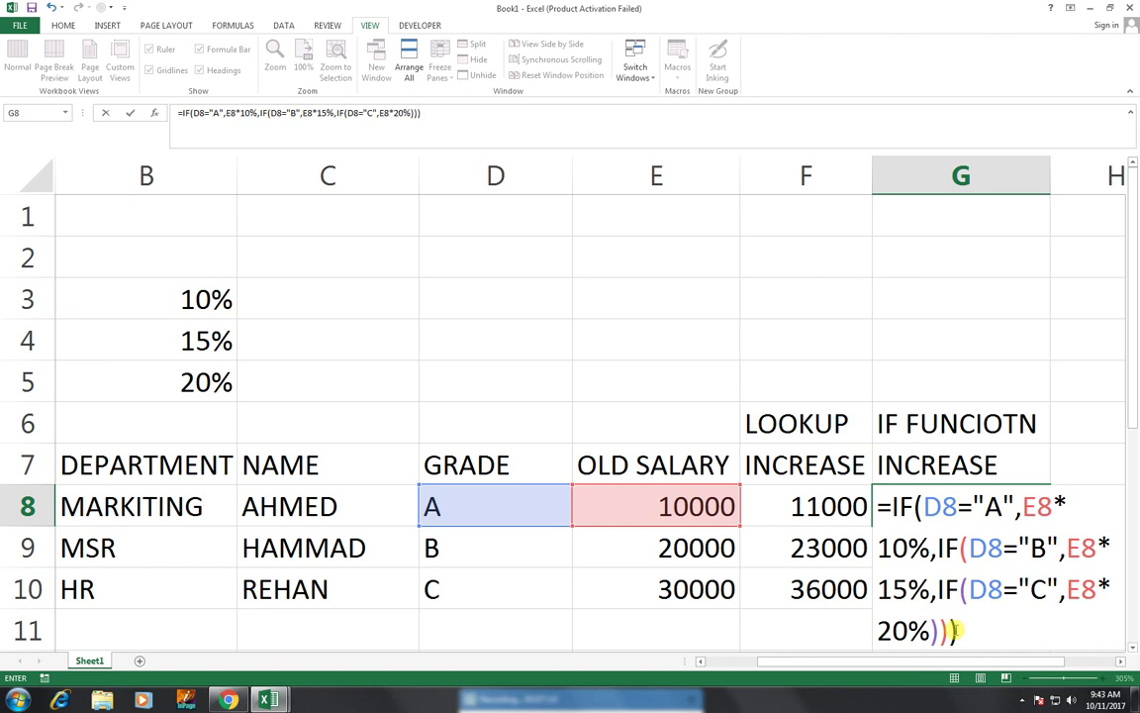
{"action": "key", "text": "Return"}
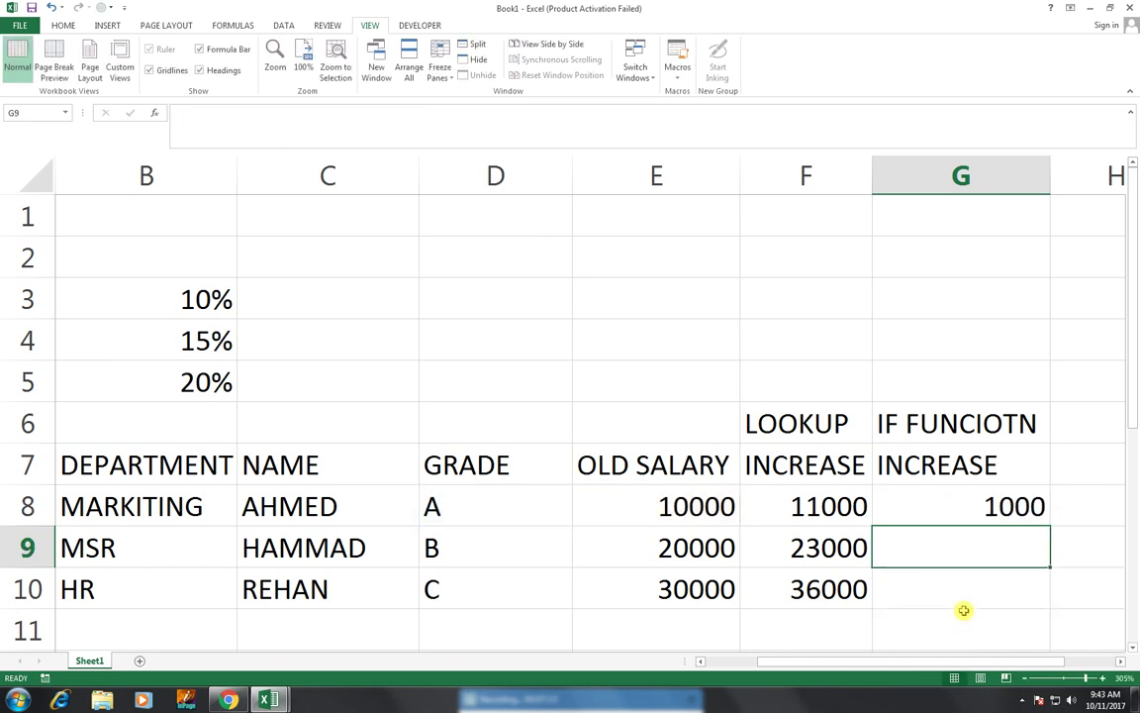
Step: Compare the G8 formula with the LOOKUP formula in F8 and add +E8 after E8*10% in G8
{"action": "left_click", "coordinate": [976, 504]}
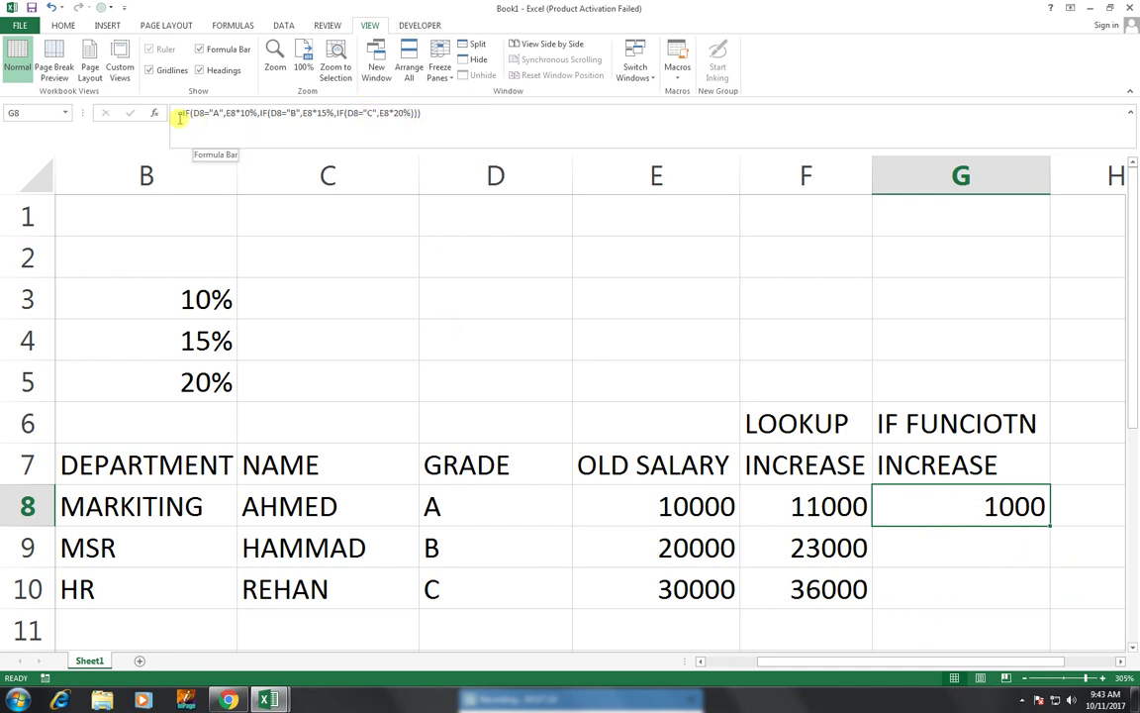
{"action": "left_click", "coordinate": [816, 502]}
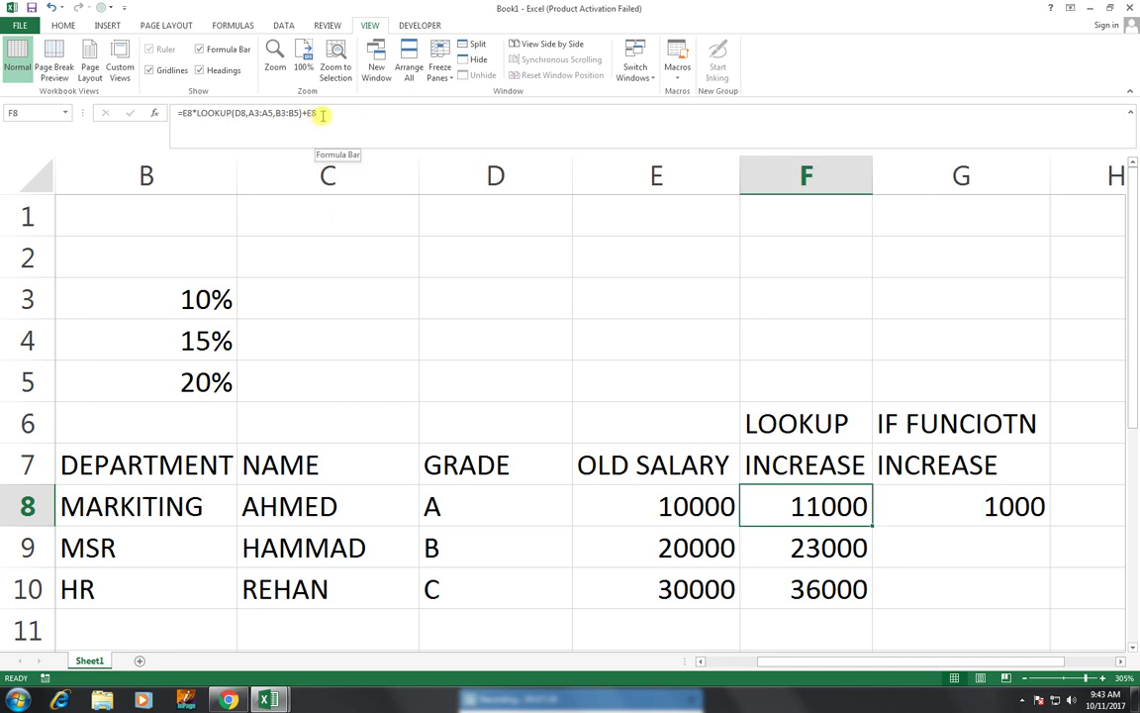
{"action": "left_click", "coordinate": [997, 502]}
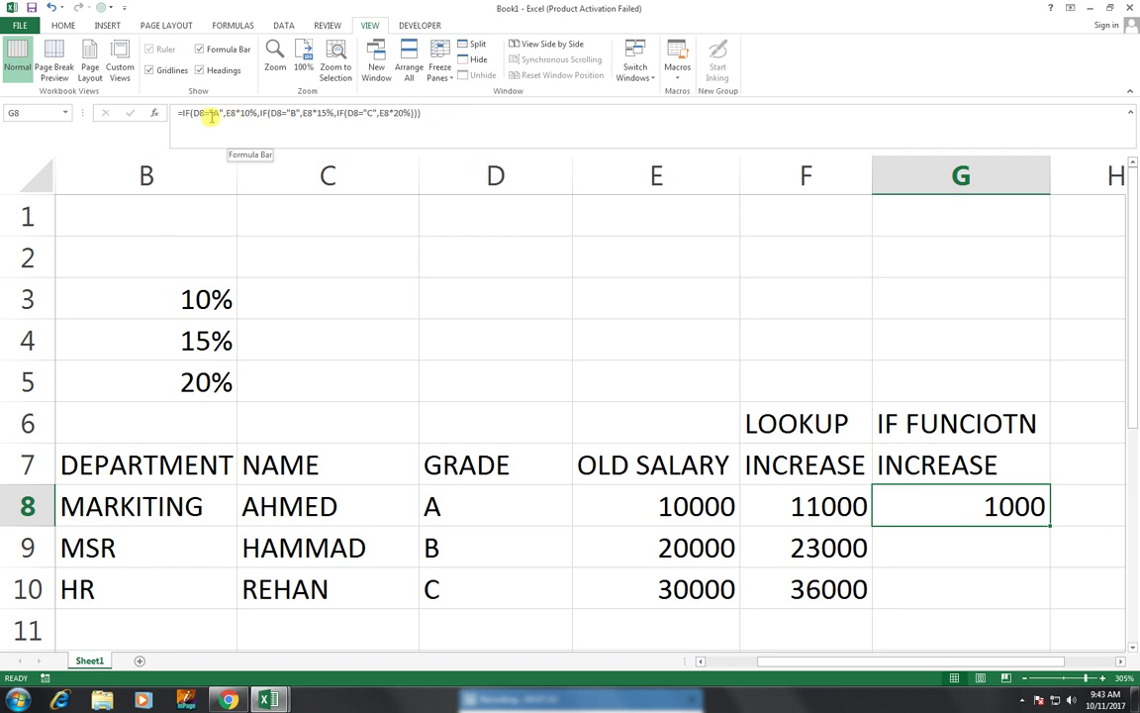
{"action": "left_click", "coordinate": [1008, 530]}
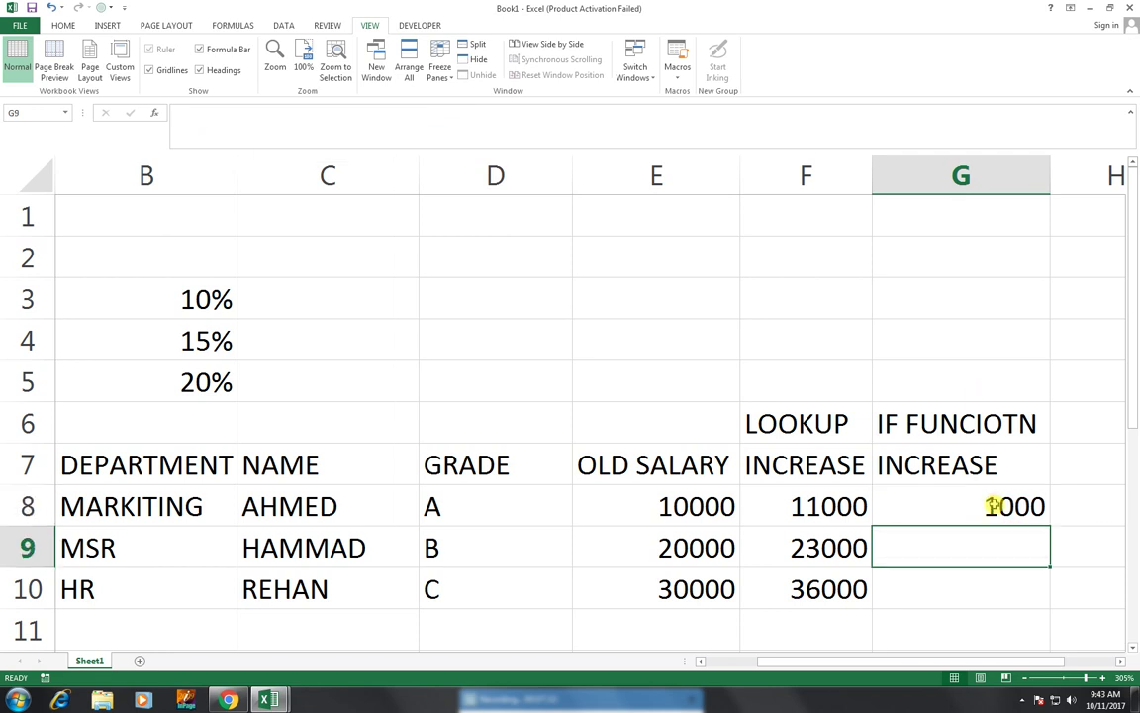
{"action": "left_click", "coordinate": [981, 504]}
{"action": "double_click", "coordinate": [982, 505]}
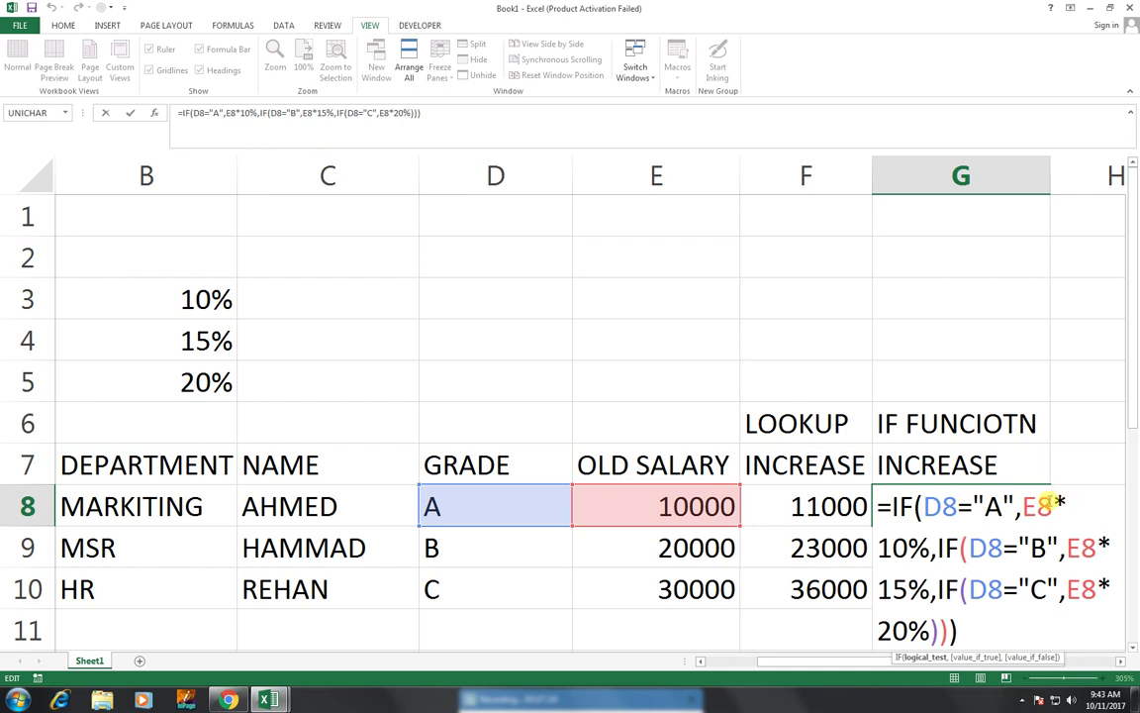
{"action": "left_click", "coordinate": [254, 113]}
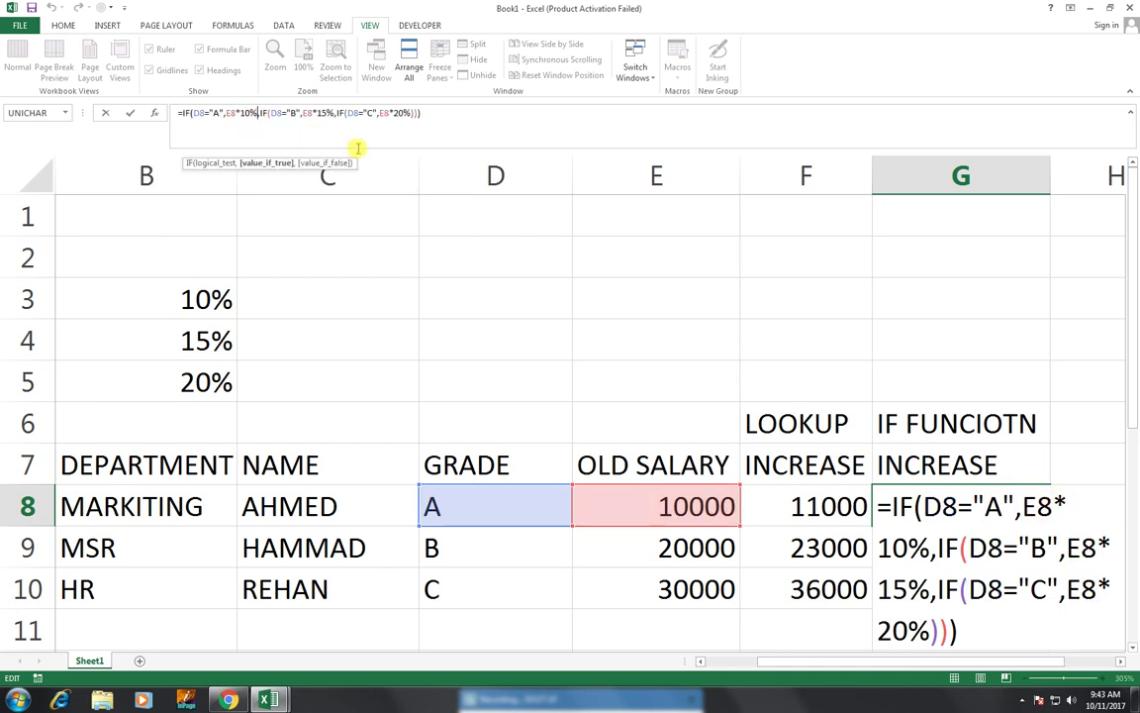
{"action": "type", "text": "+"}
{"action": "left_click", "coordinate": [631, 509]}
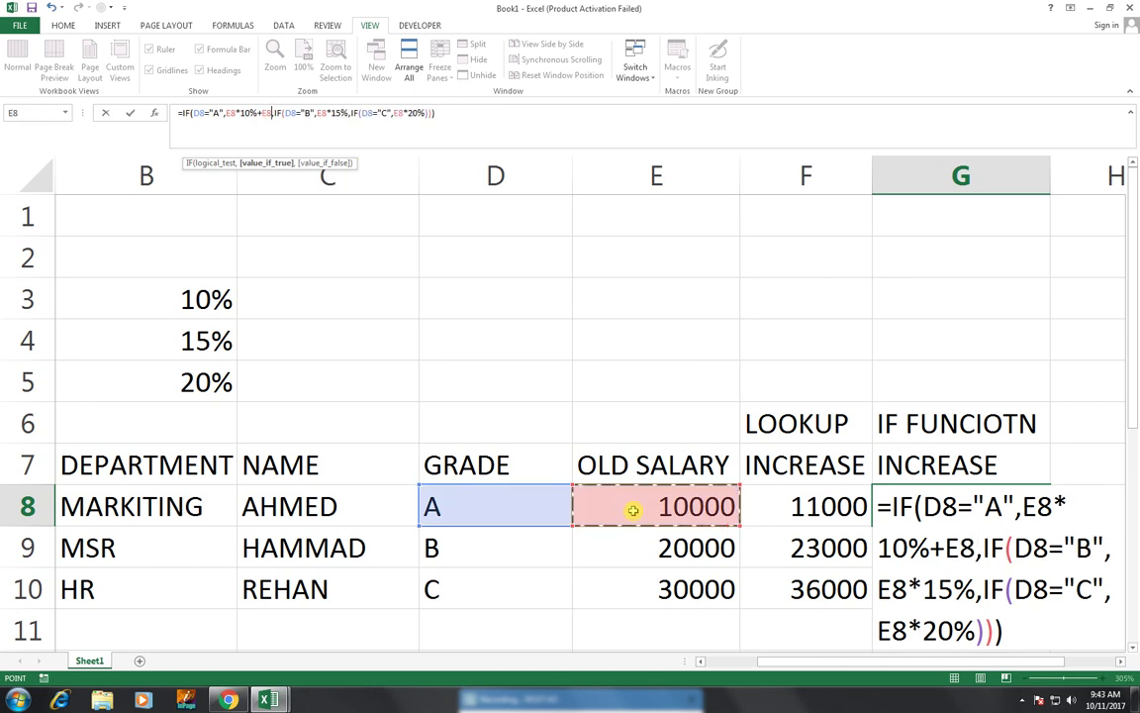
Step: Add +E8 after E8*15% and E8*20% in the G8 formula and commit the edit
{"action": "left_click", "coordinate": [349, 113]}
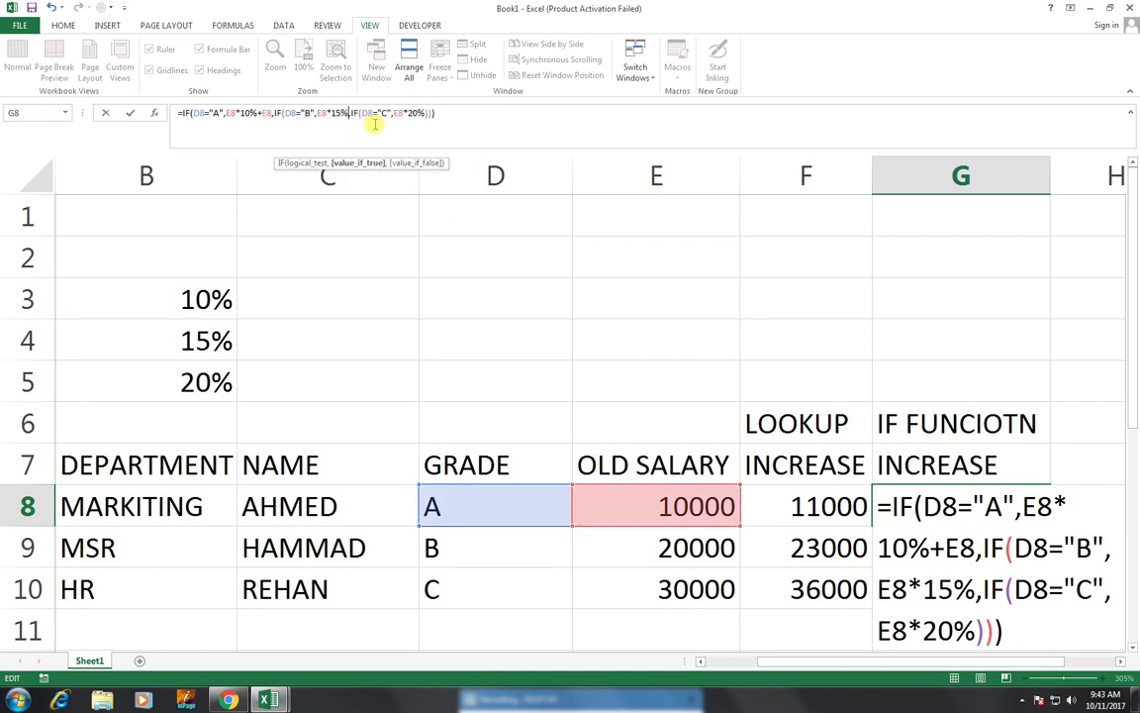
{"action": "type", "text": "+"}
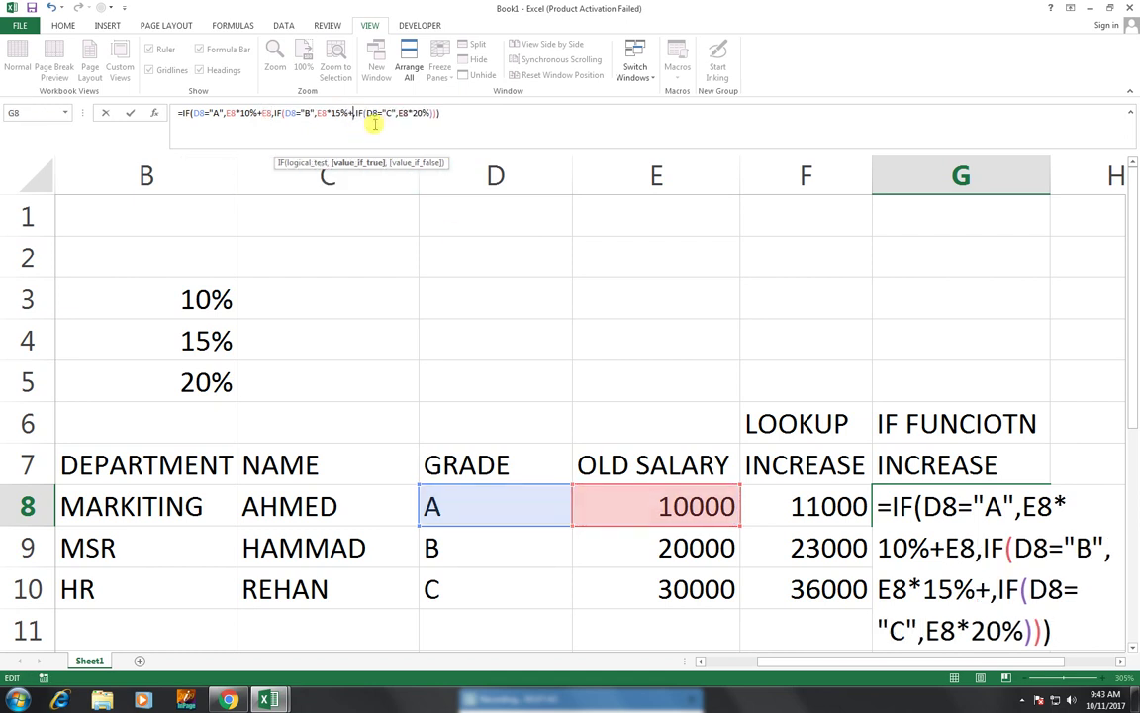
{"action": "left_click", "coordinate": [640, 507]}
{"action": "left_click", "coordinate": [437, 113]}
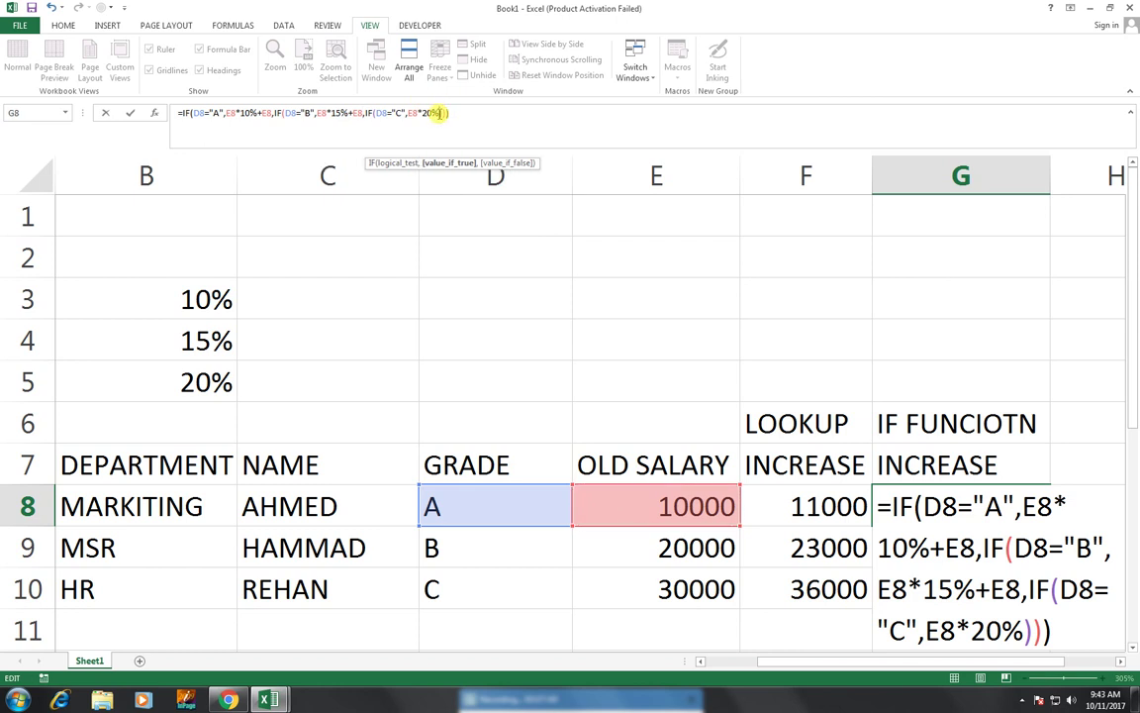
{"action": "type", "text": "+"}
{"action": "left_click", "coordinate": [638, 517]}
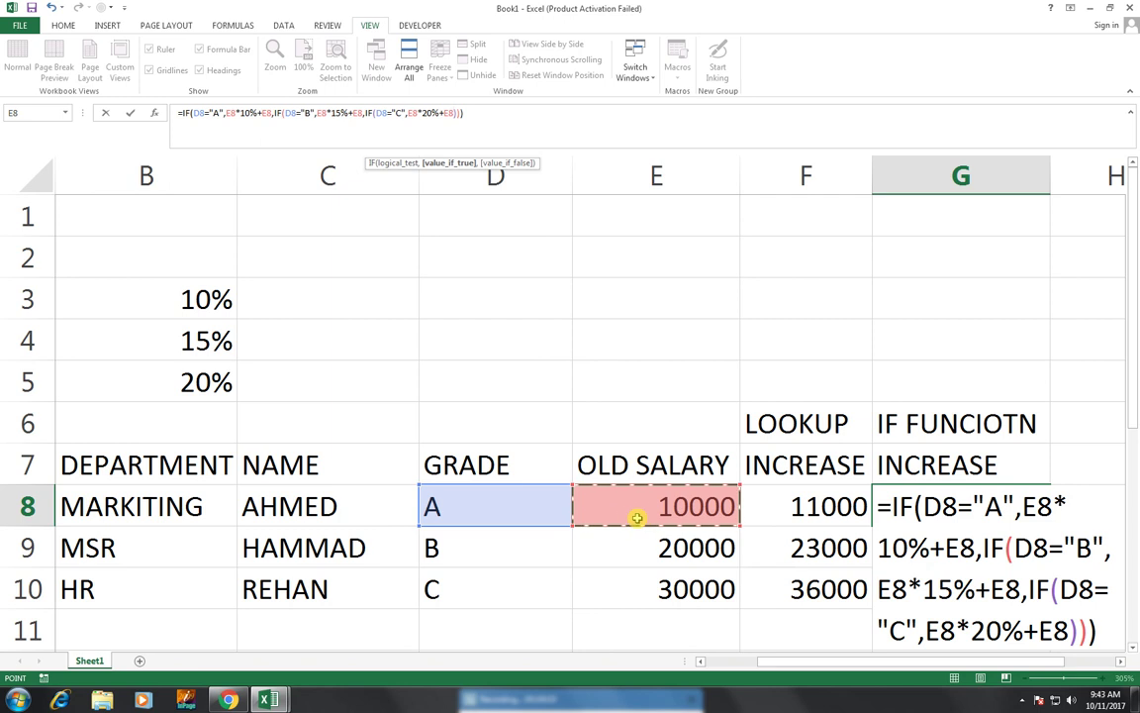
{"action": "key", "text": "Return"}
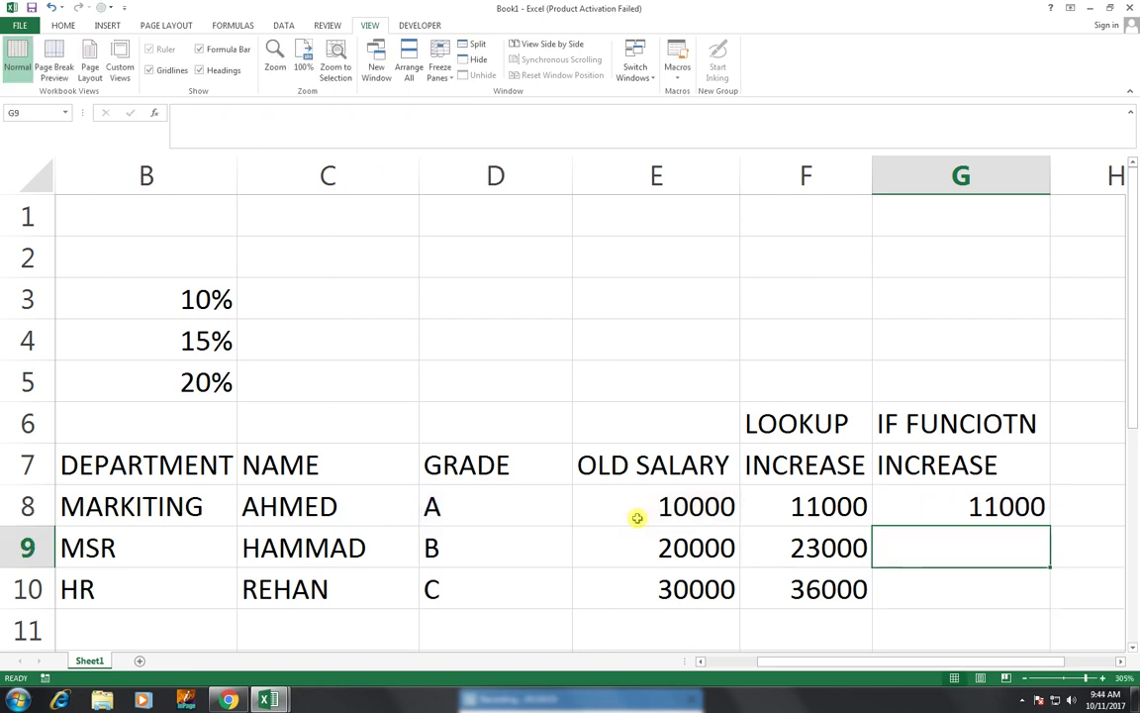
Step: Fill the IF formula from G8 down to G10 for the remaining employees
{"action": "left_click", "coordinate": [1022, 525]}
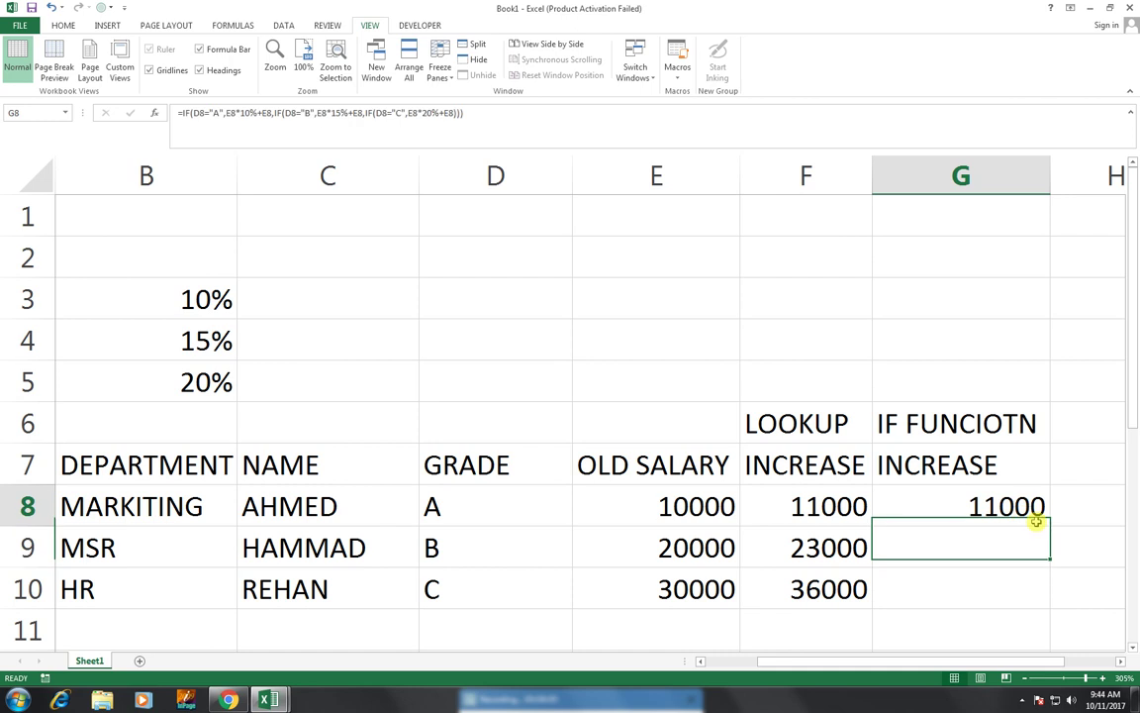
{"action": "left_click_drag", "start_coordinate": [1048, 524], "coordinate": [1044, 600]}
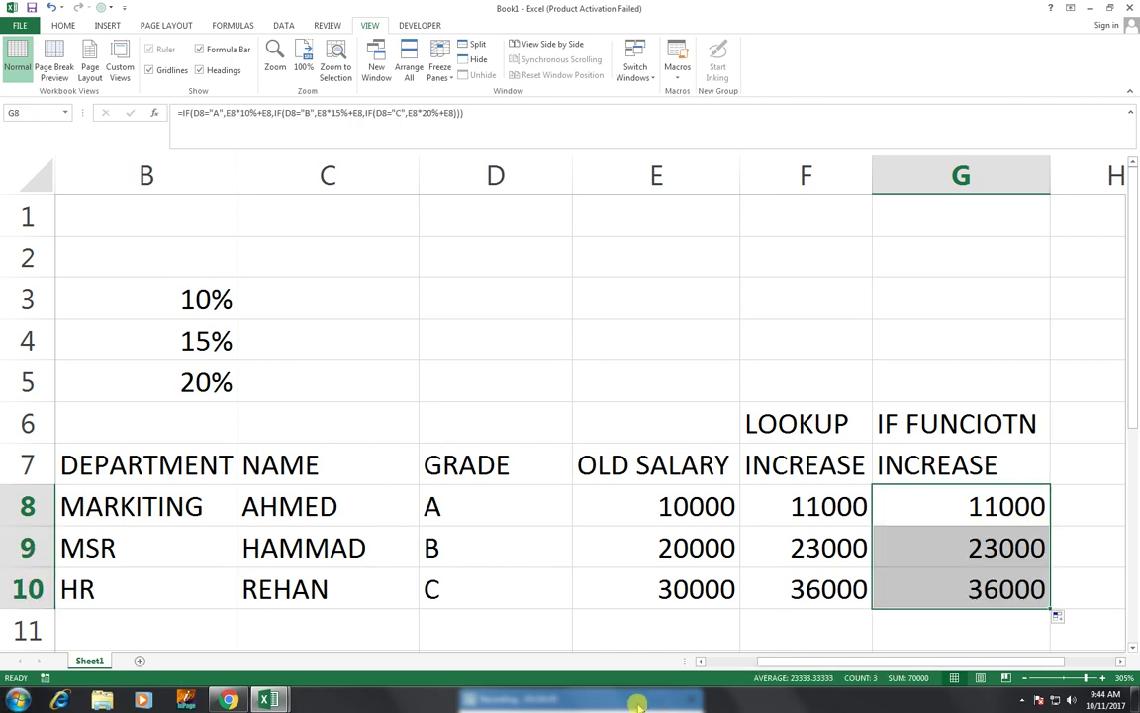
{"action": "left_click_drag", "start_coordinate": [818, 662], "coordinate": [792, 661]}
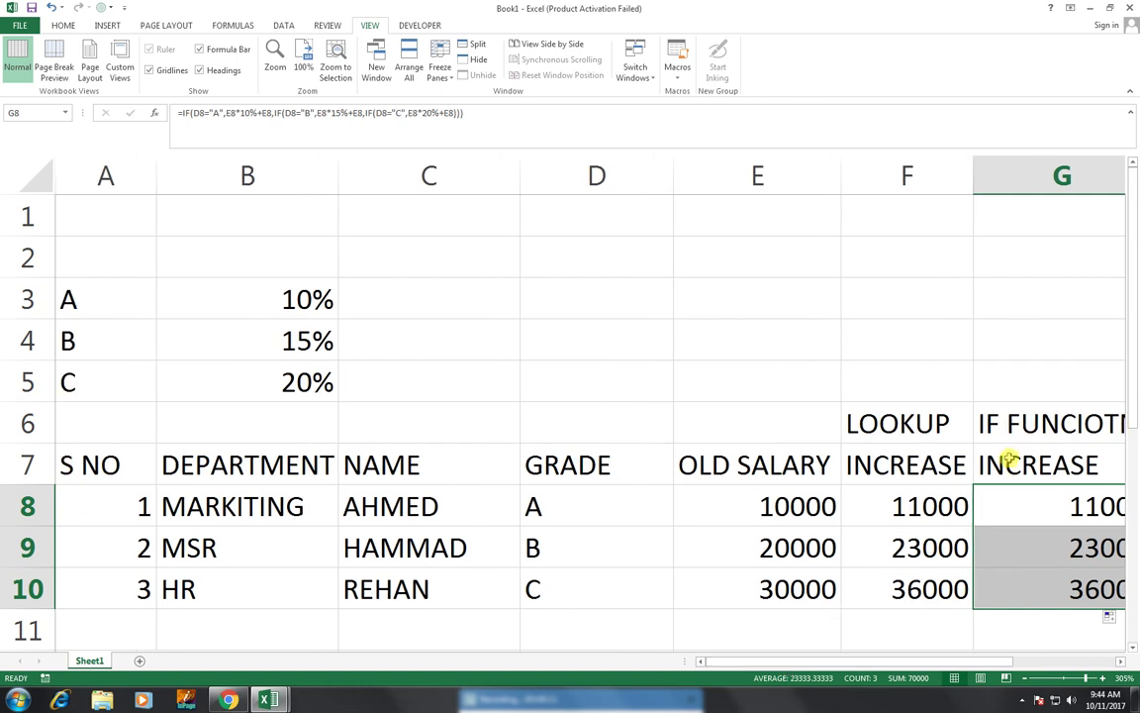
Step: Apply All Borders and a light gold fill to the header rows A6:G7
{"action": "left_click_drag", "start_coordinate": [147, 429], "coordinate": [996, 574]}
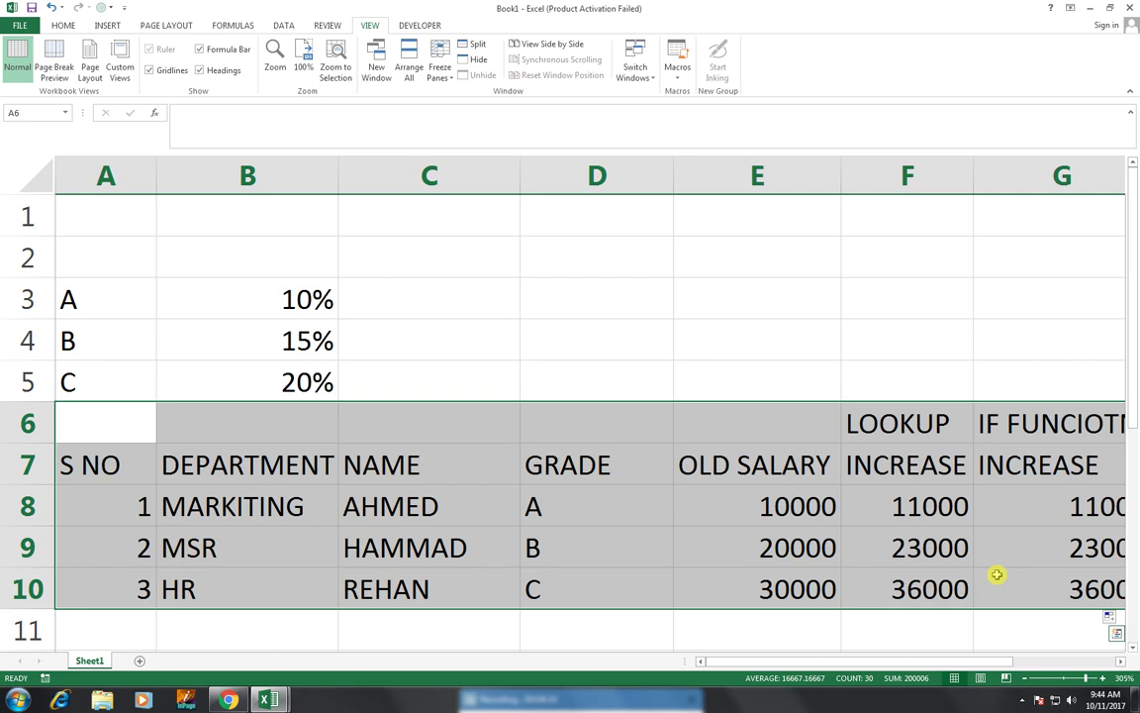
{"action": "left_click", "coordinate": [284, 469]}
{"action": "left_click_drag", "start_coordinate": [147, 422], "coordinate": [975, 463]}
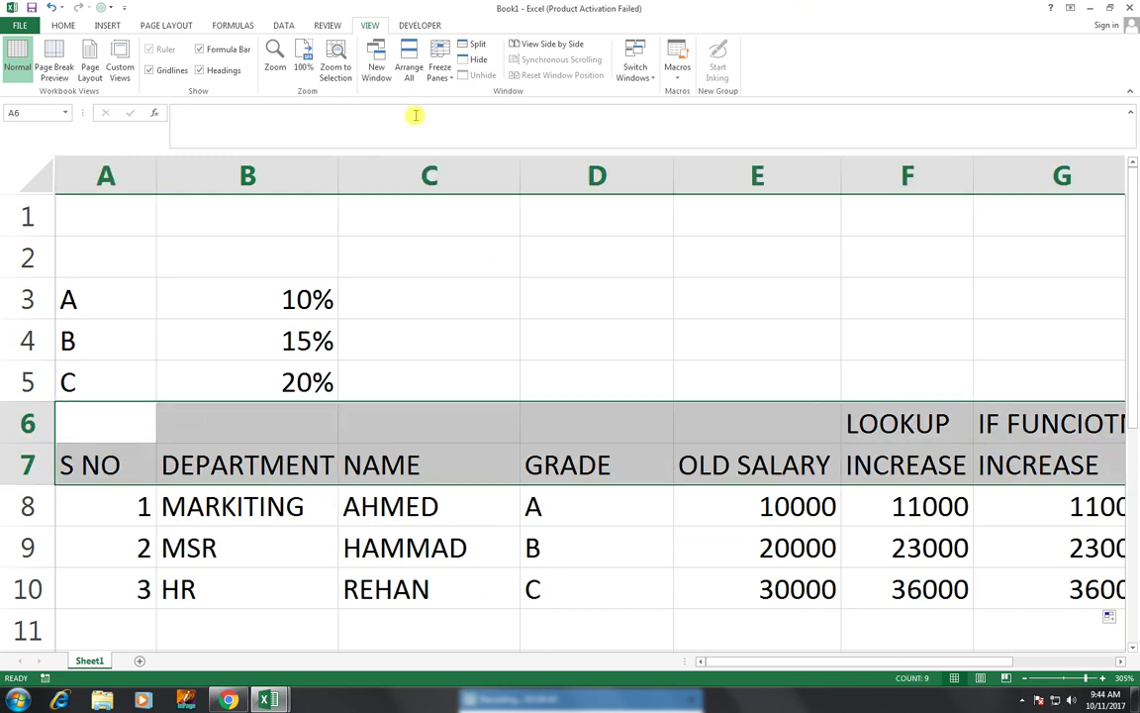
{"action": "left_click", "coordinate": [63, 26]}
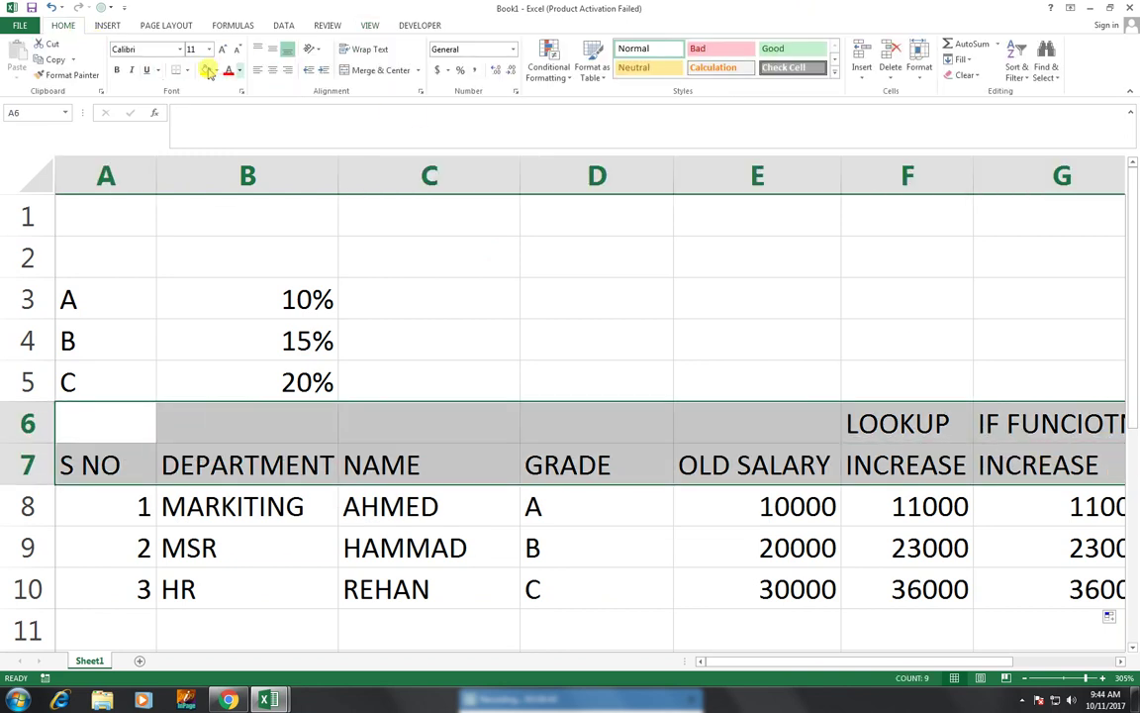
{"action": "left_click", "coordinate": [188, 69]}
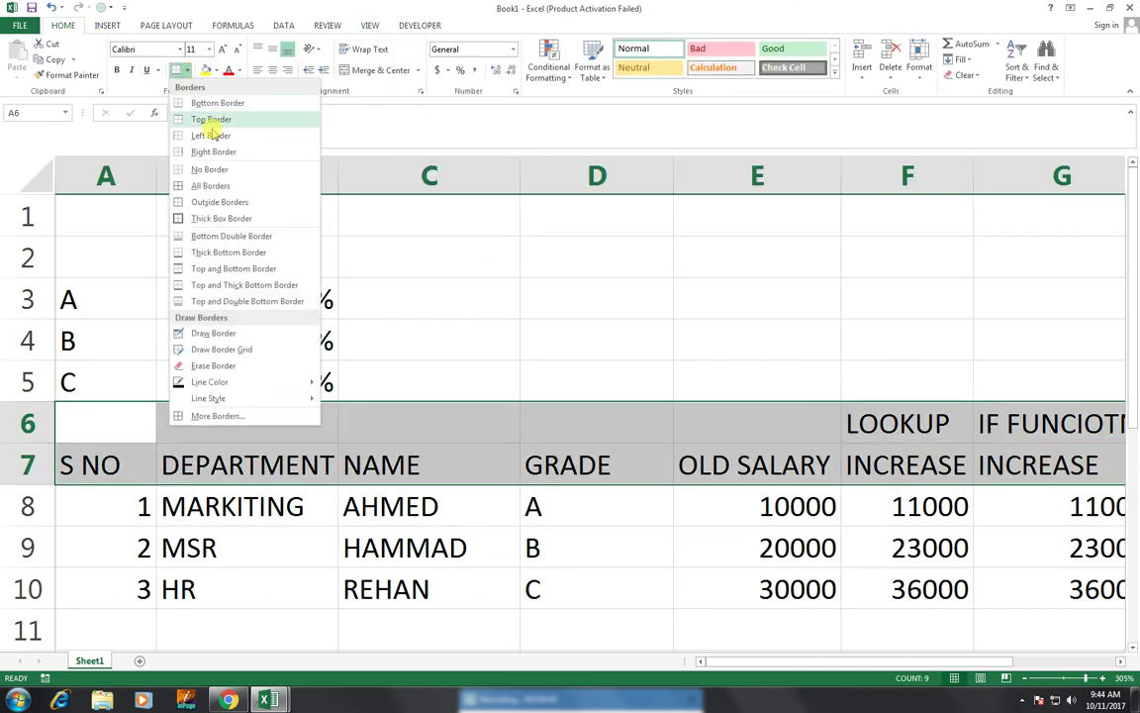
{"action": "left_click", "coordinate": [220, 185]}
{"action": "left_click", "coordinate": [215, 72]}
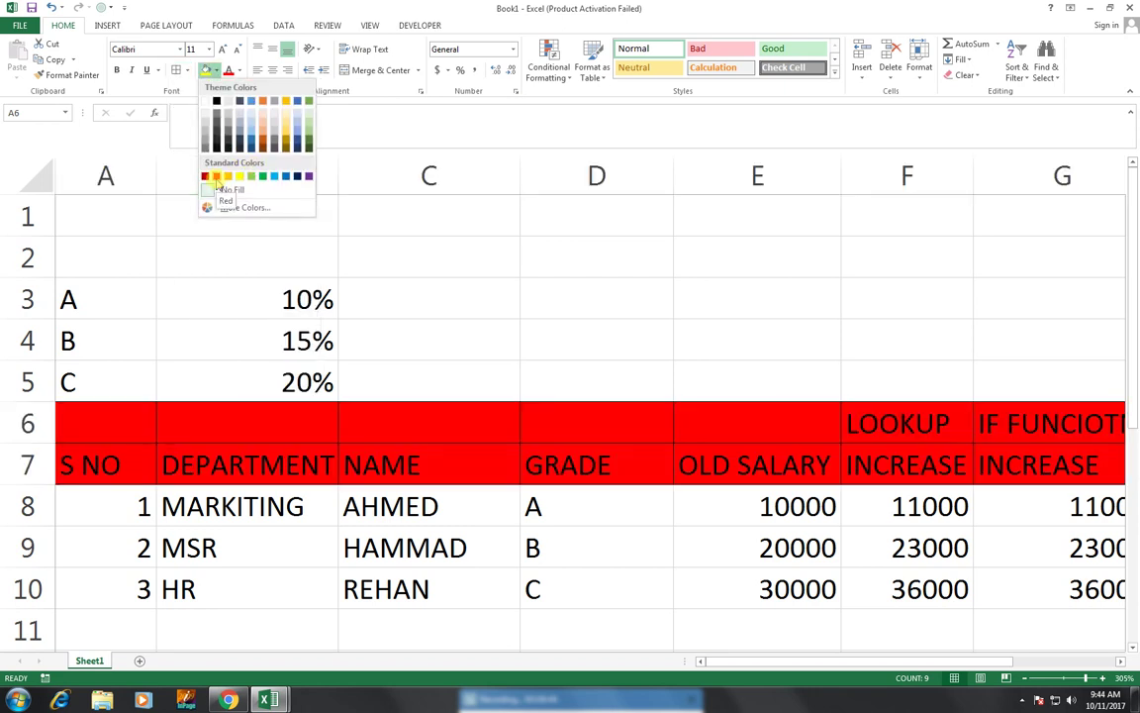
{"action": "left_click", "coordinate": [286, 124]}
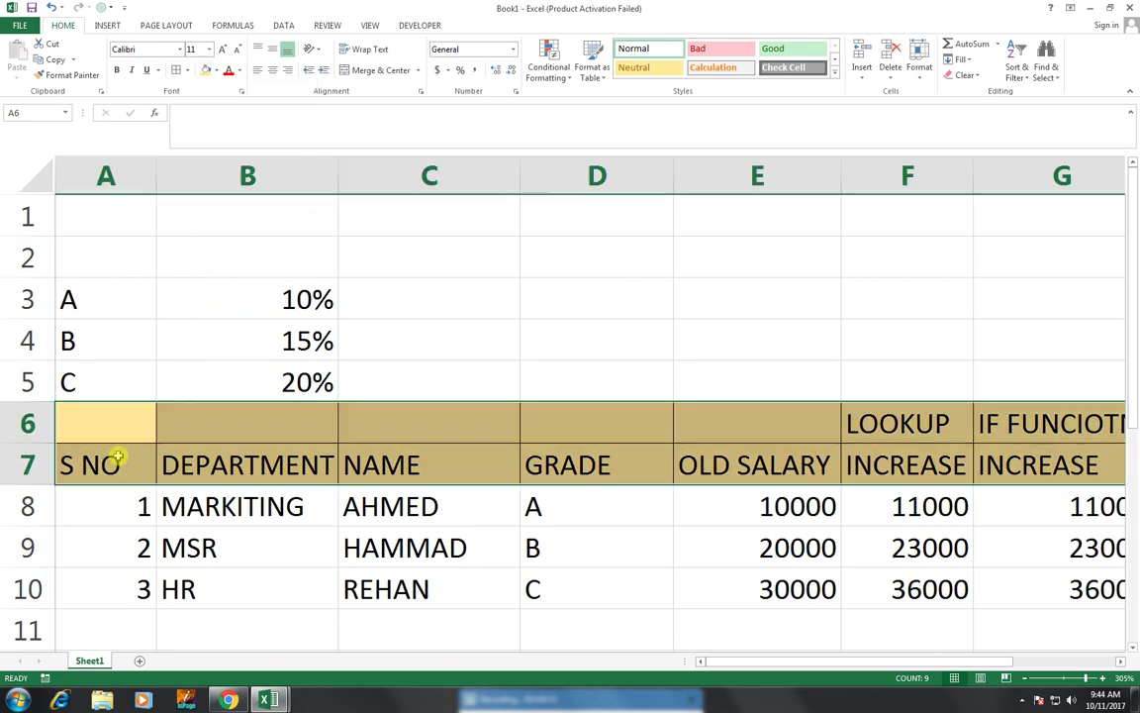
Step: Centre the data rows A8:G10 horizontally and put a Thick Box Border around them
{"action": "left_click_drag", "start_coordinate": [109, 500], "coordinate": [1018, 591]}
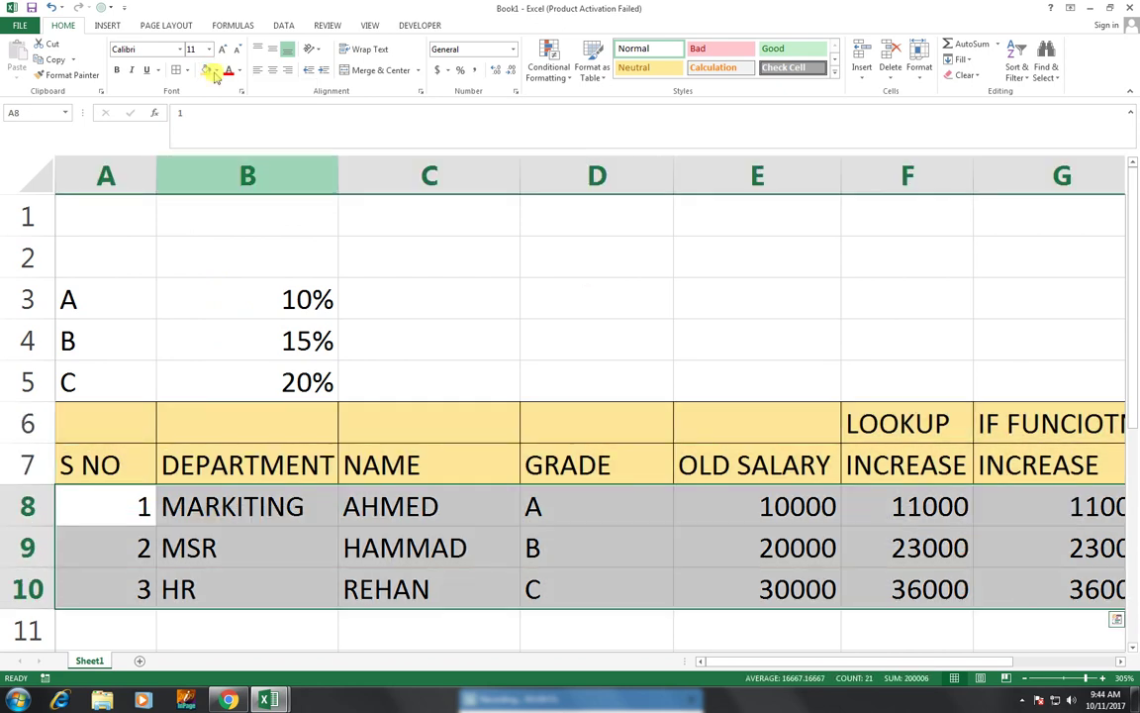
{"action": "left_click", "coordinate": [275, 71]}
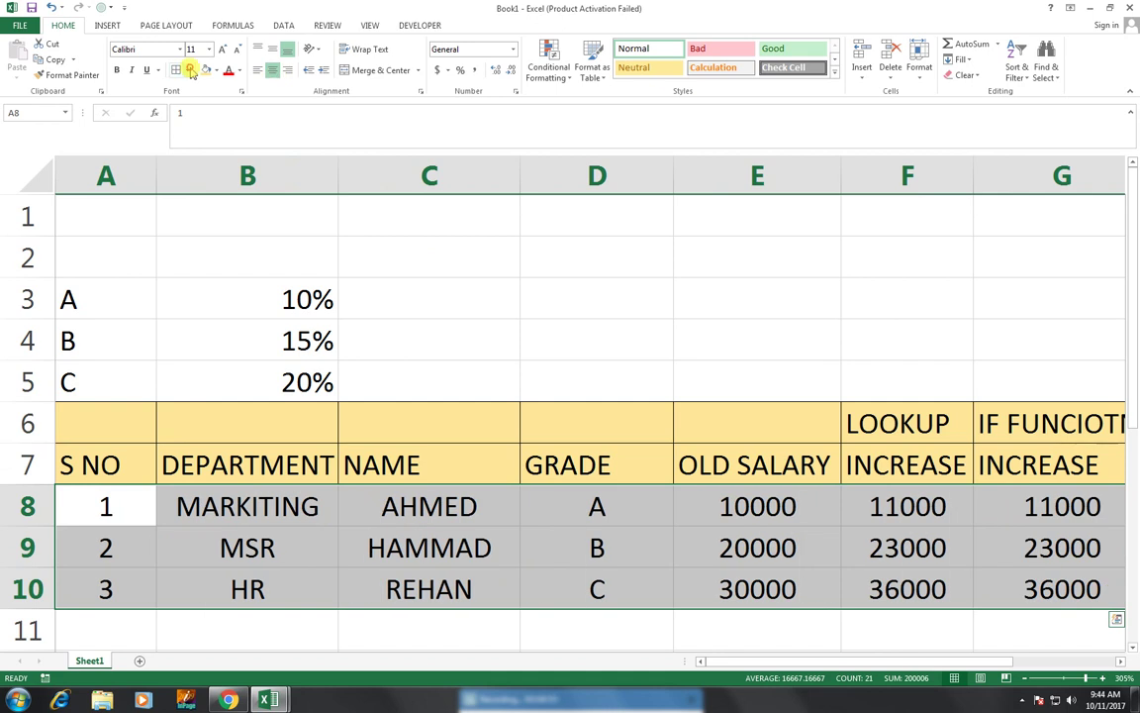
{"action": "left_click", "coordinate": [187, 70]}
{"action": "left_click", "coordinate": [214, 219]}
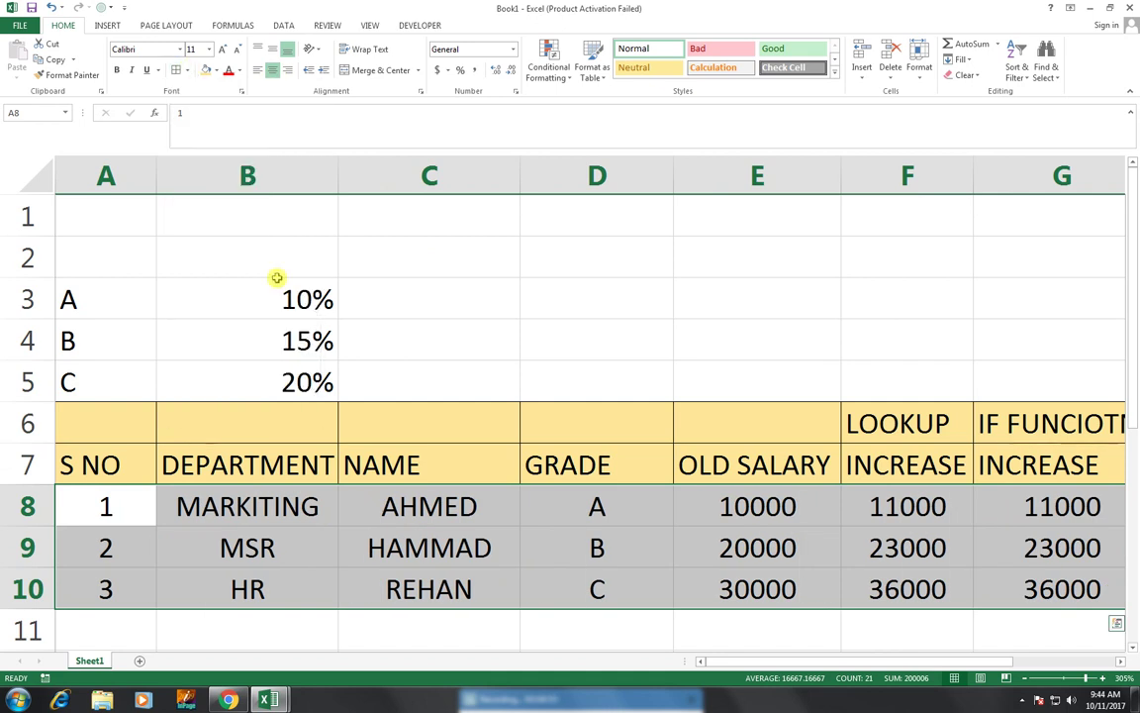
Step: Apply a Thick Box Border separately to each column of the data rows, from A8:A10 through G8:G10
{"action": "left_click", "coordinate": [107, 509]}
{"action": "left_click_drag", "start_coordinate": [108, 515], "coordinate": [124, 588]}
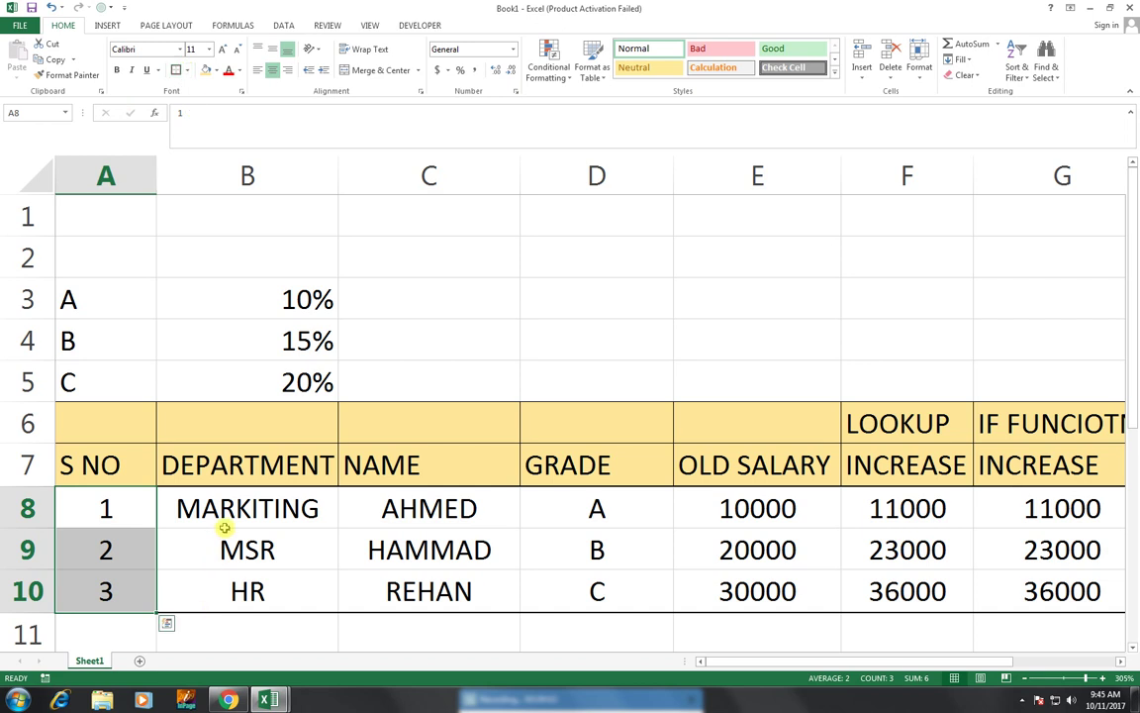
{"action": "left_click_drag", "start_coordinate": [218, 510], "coordinate": [234, 590]}
{"action": "left_click", "coordinate": [175, 69]}
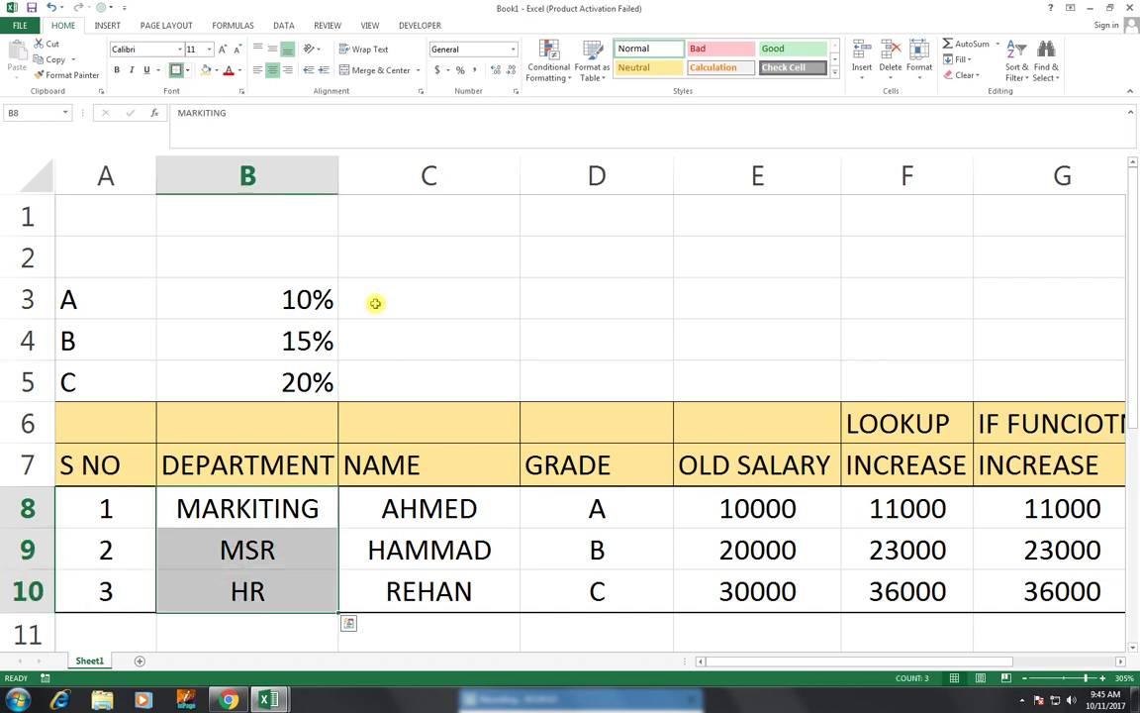
{"action": "left_click", "coordinate": [420, 509]}
{"action": "left_click_drag", "start_coordinate": [416, 563], "coordinate": [409, 582]}
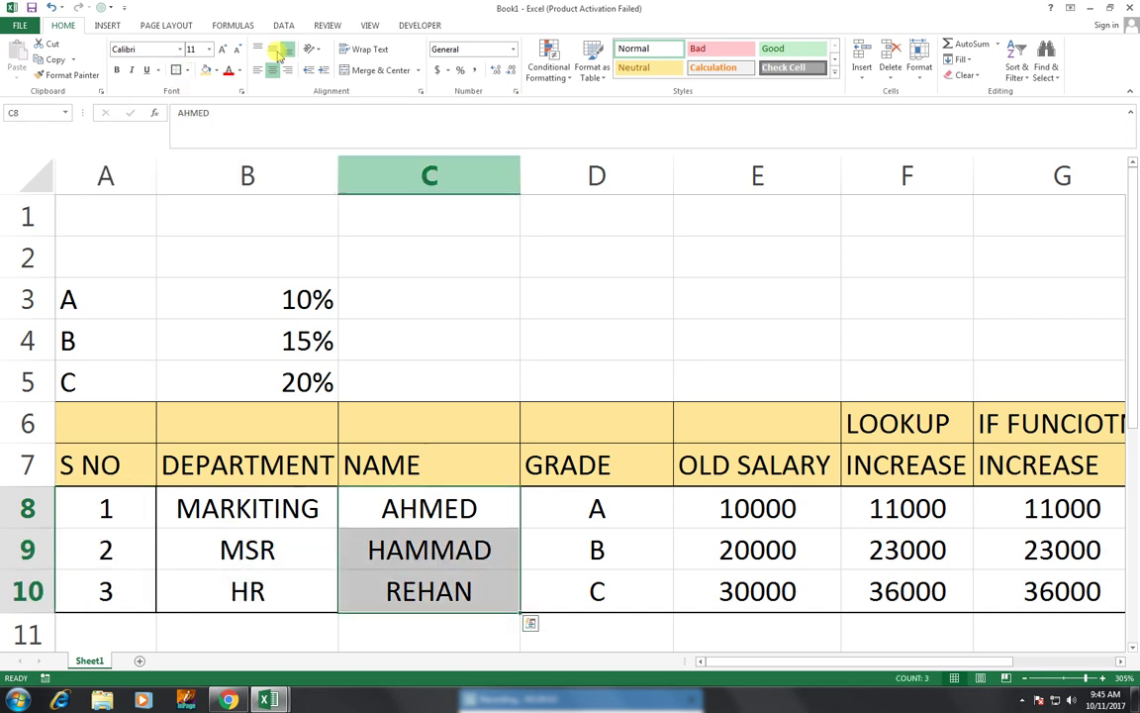
{"action": "left_click", "coordinate": [176, 70]}
{"action": "left_click_drag", "start_coordinate": [580, 524], "coordinate": [582, 591]}
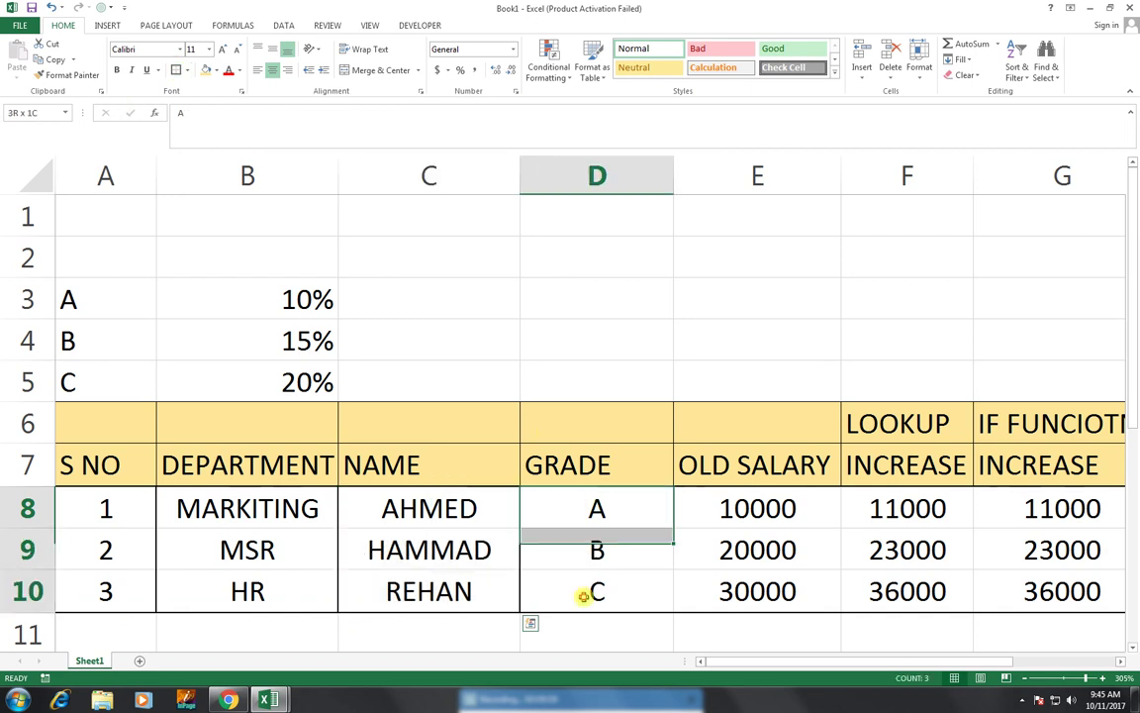
{"action": "left_click", "coordinate": [174, 69]}
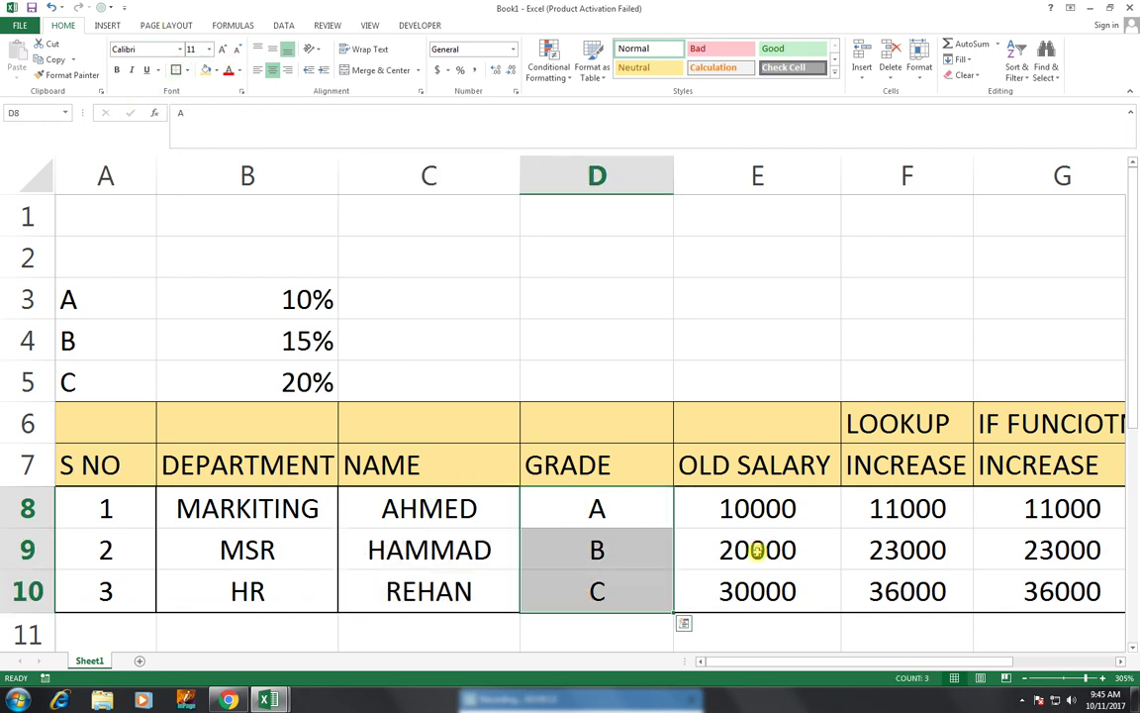
{"action": "left_click_drag", "start_coordinate": [752, 515], "coordinate": [752, 586]}
{"action": "left_click", "coordinate": [174, 70]}
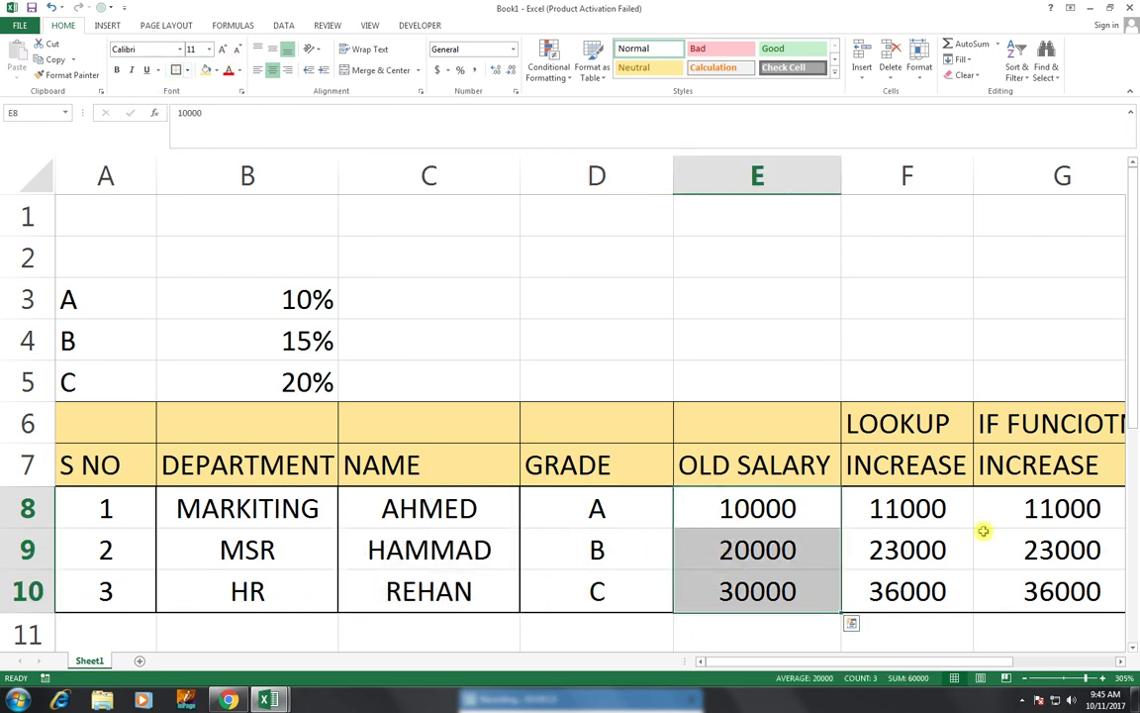
{"action": "left_click_drag", "start_coordinate": [915, 505], "coordinate": [911, 590]}
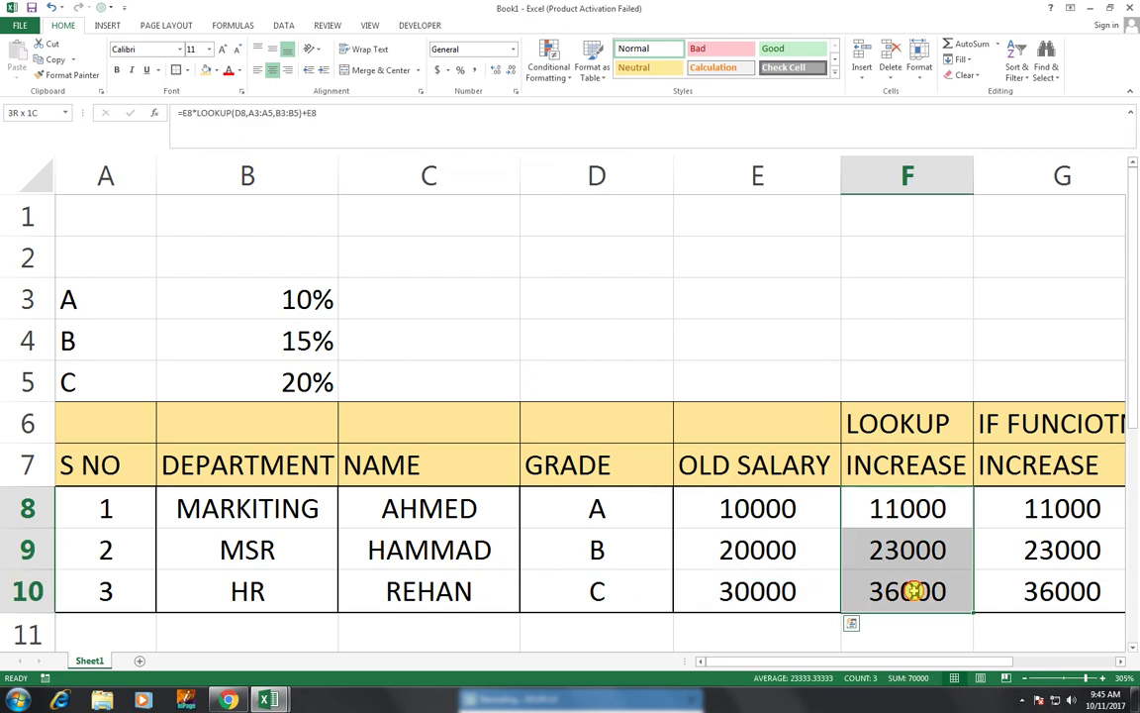
{"action": "left_click", "coordinate": [176, 70]}
{"action": "left_click_drag", "start_coordinate": [1052, 504], "coordinate": [1033, 583]}
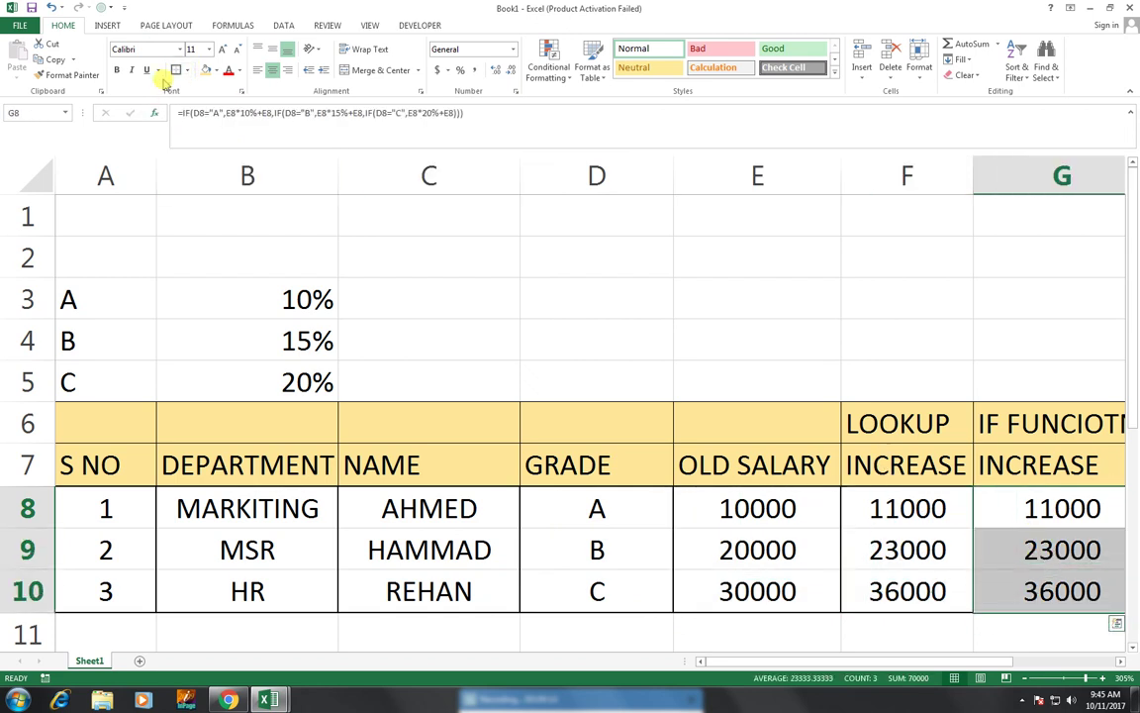
{"action": "scroll", "coordinate": [163, 299], "scroll_direction": "right", "scroll_amount": 3}
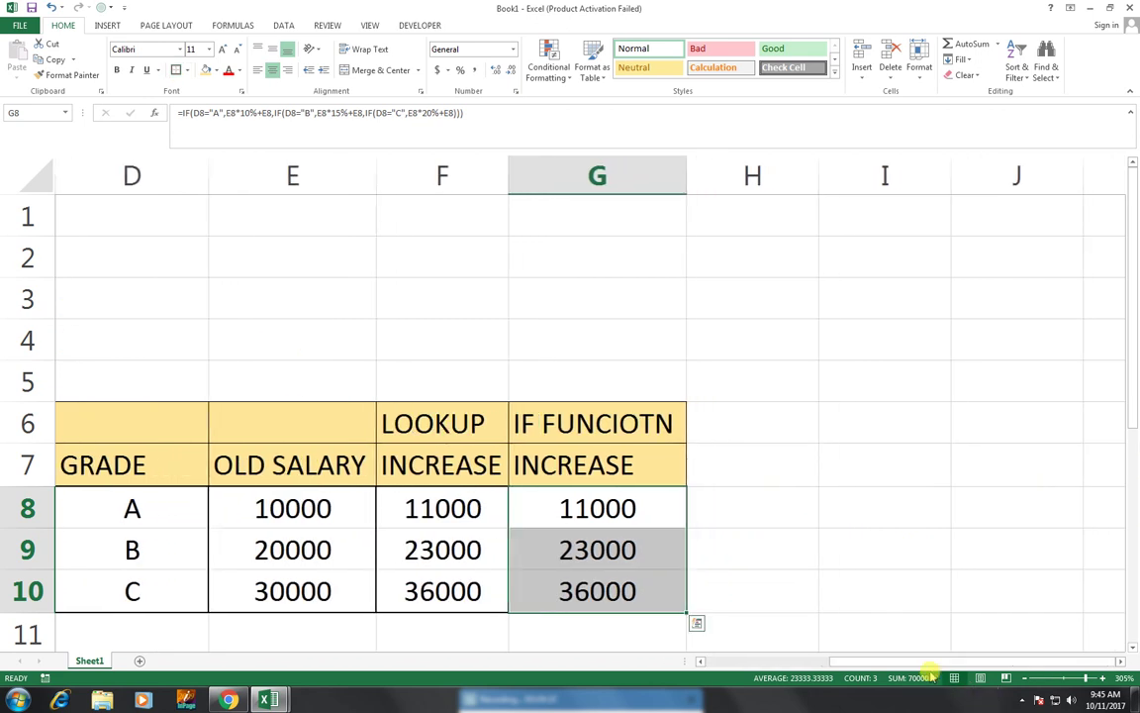
{"action": "left_click_drag", "start_coordinate": [928, 662], "coordinate": [732, 666]}
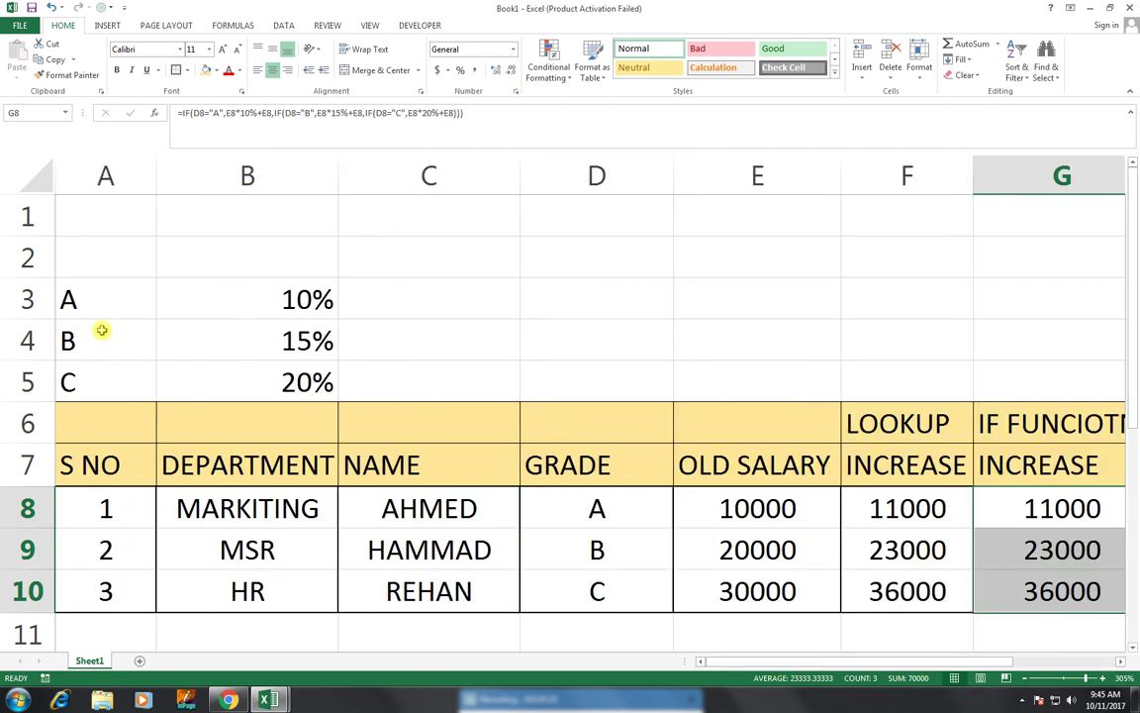
Step: Give the grade percentage table A3:B5 a dark blue fill and white font color
{"action": "left_click_drag", "start_coordinate": [94, 297], "coordinate": [231, 369]}
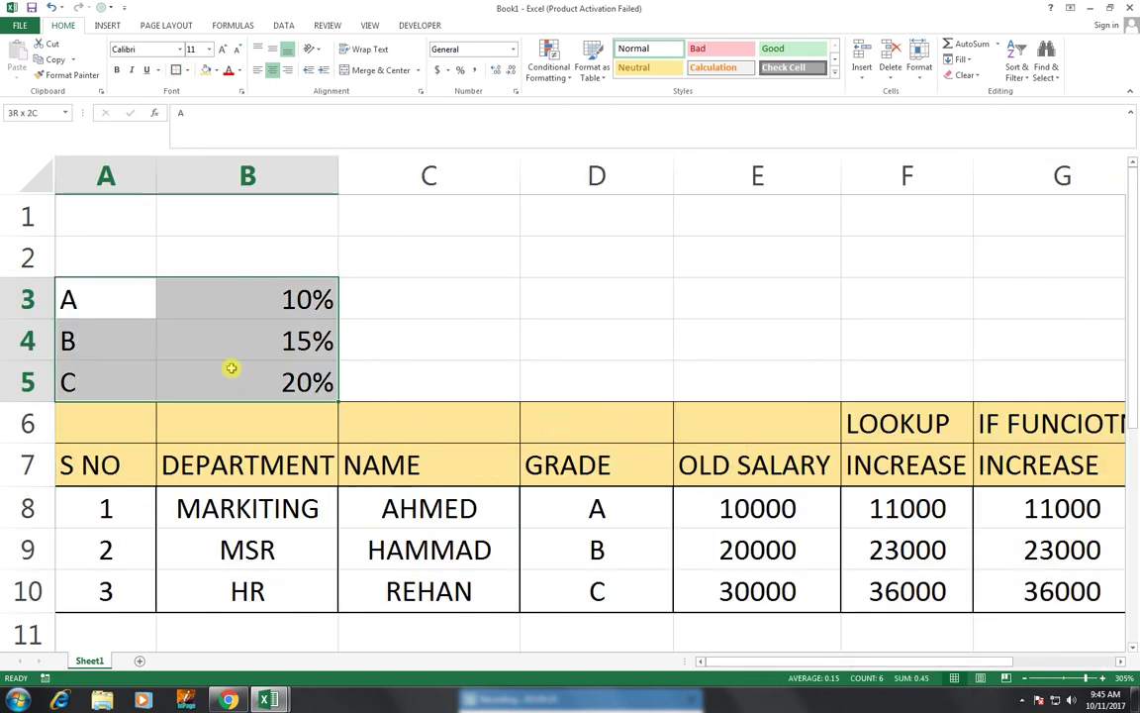
{"action": "left_click", "coordinate": [216, 70]}
{"action": "left_click", "coordinate": [299, 176]}
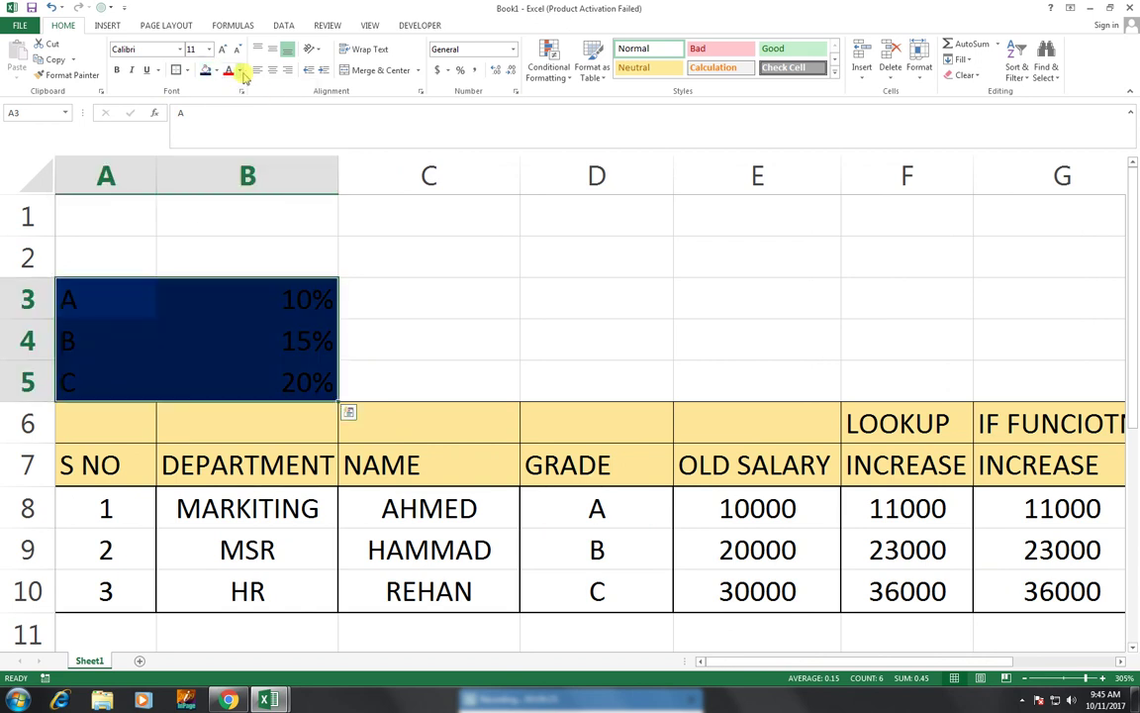
{"action": "left_click", "coordinate": [241, 71]}
{"action": "left_click", "coordinate": [231, 116]}
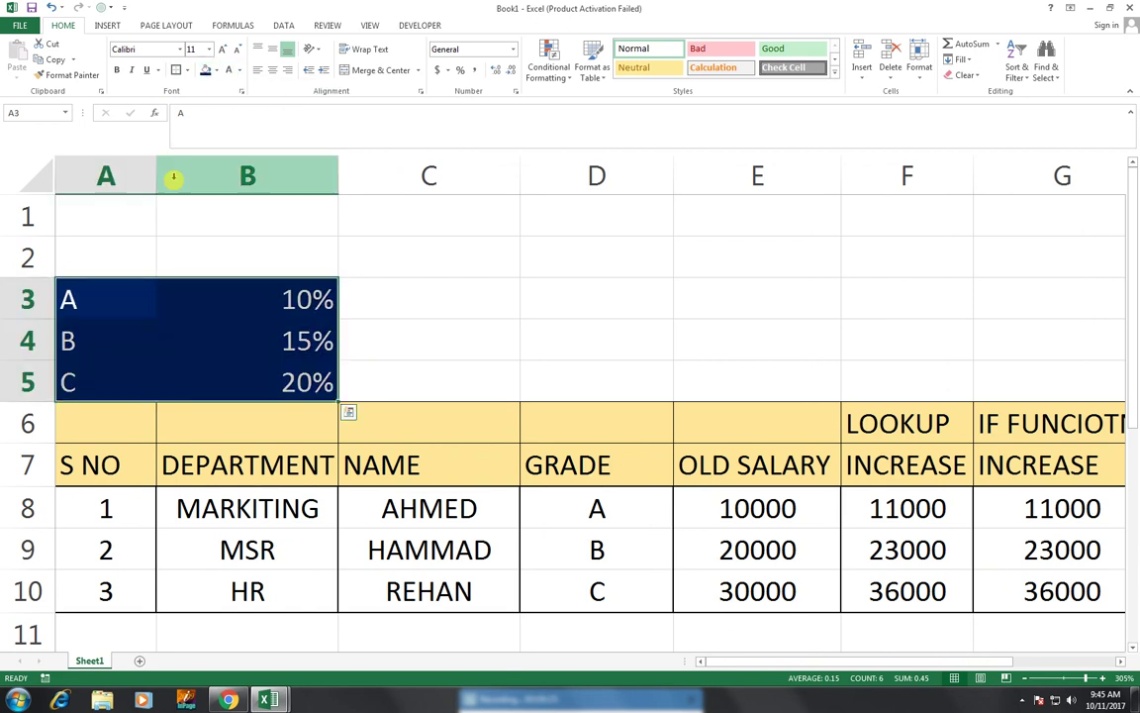
Step: Merge and center A1:G2 and enter the title SALARY INCREASE
{"action": "left_click_drag", "start_coordinate": [97, 206], "coordinate": [1029, 270]}
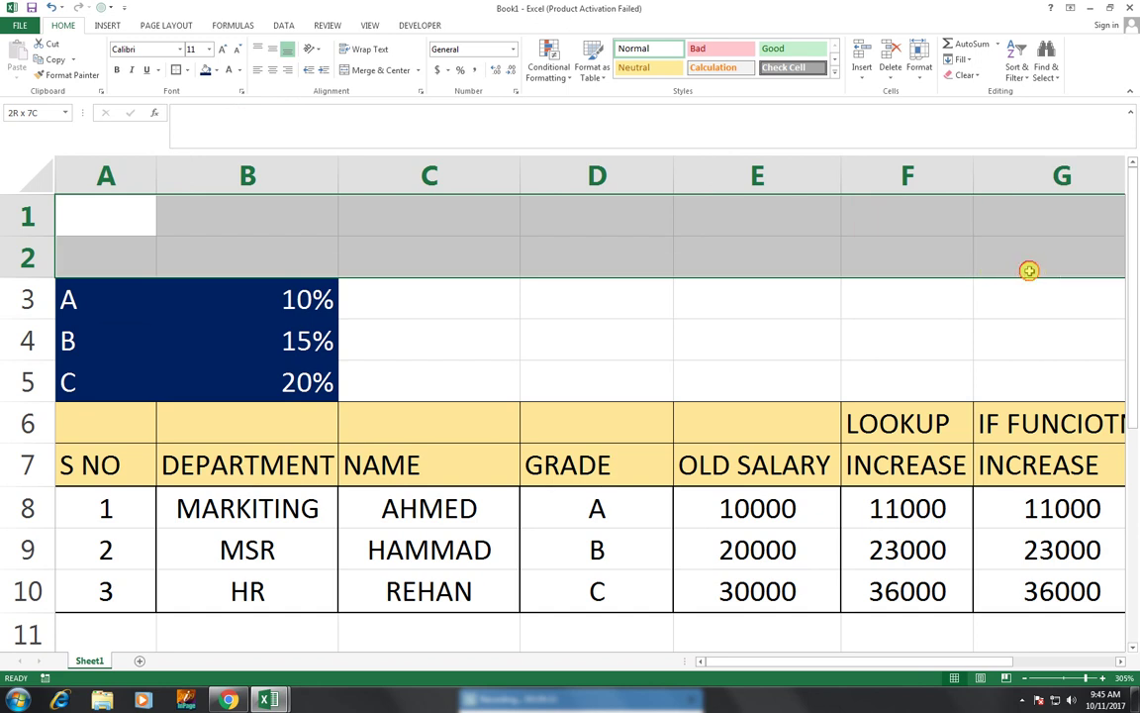
{"action": "left_click", "coordinate": [373, 70]}
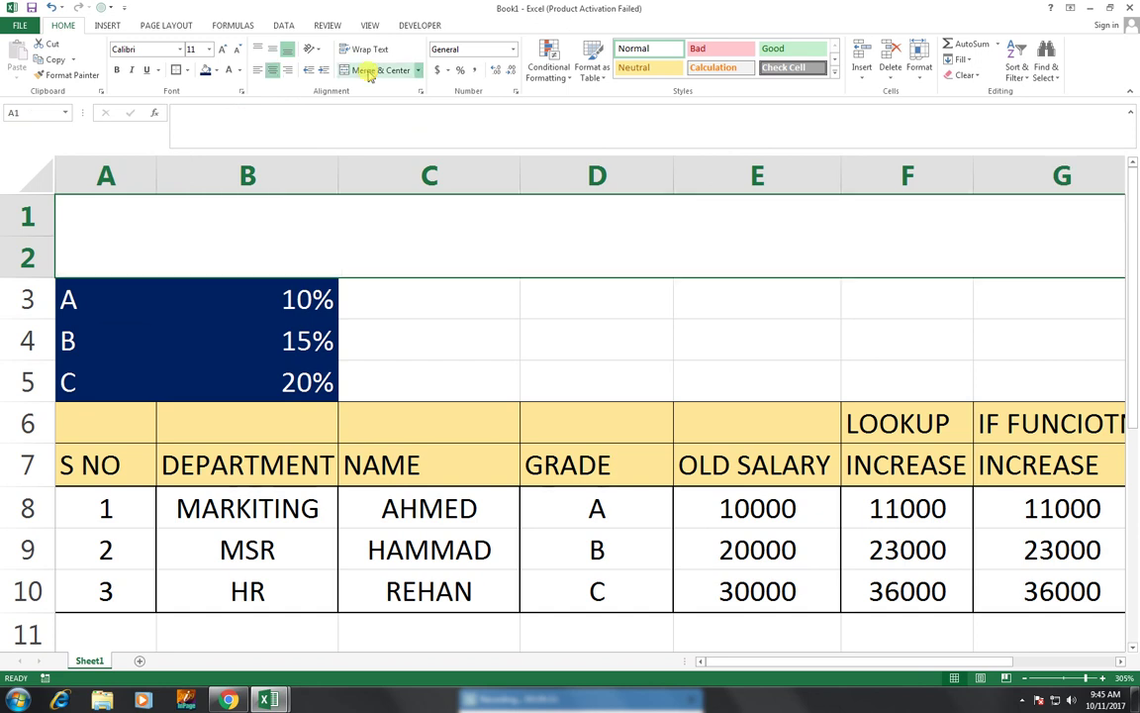
{"action": "type", "text": "SAL"}
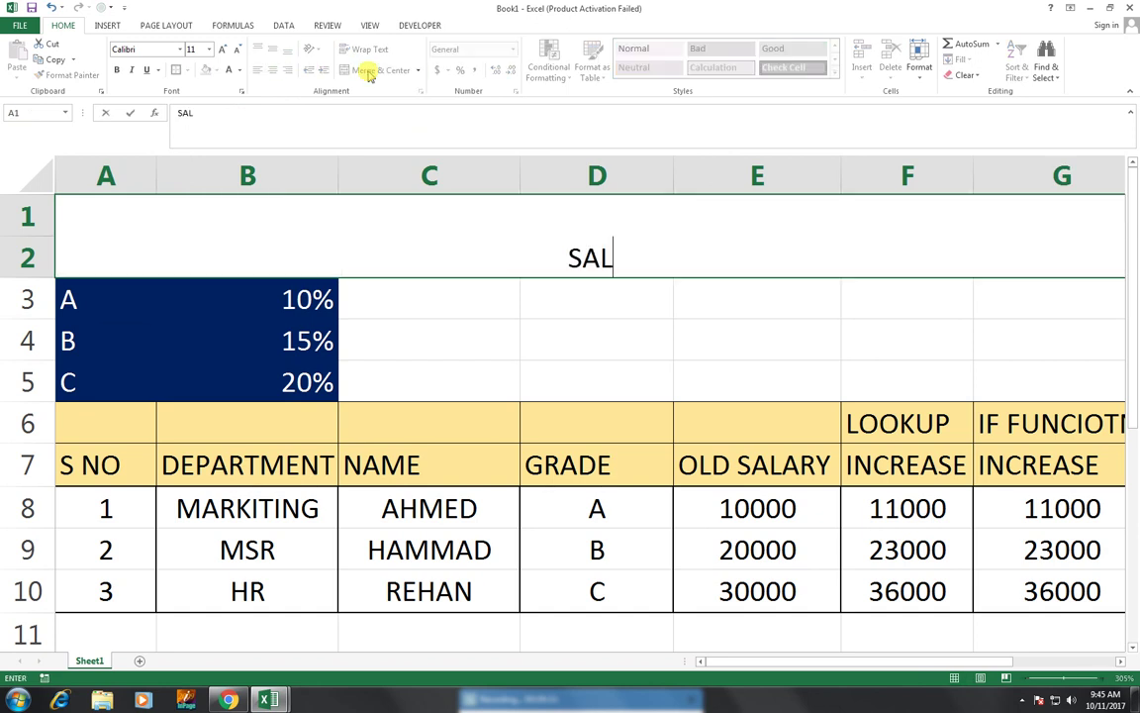
{"action": "type", "text": "ARY "}
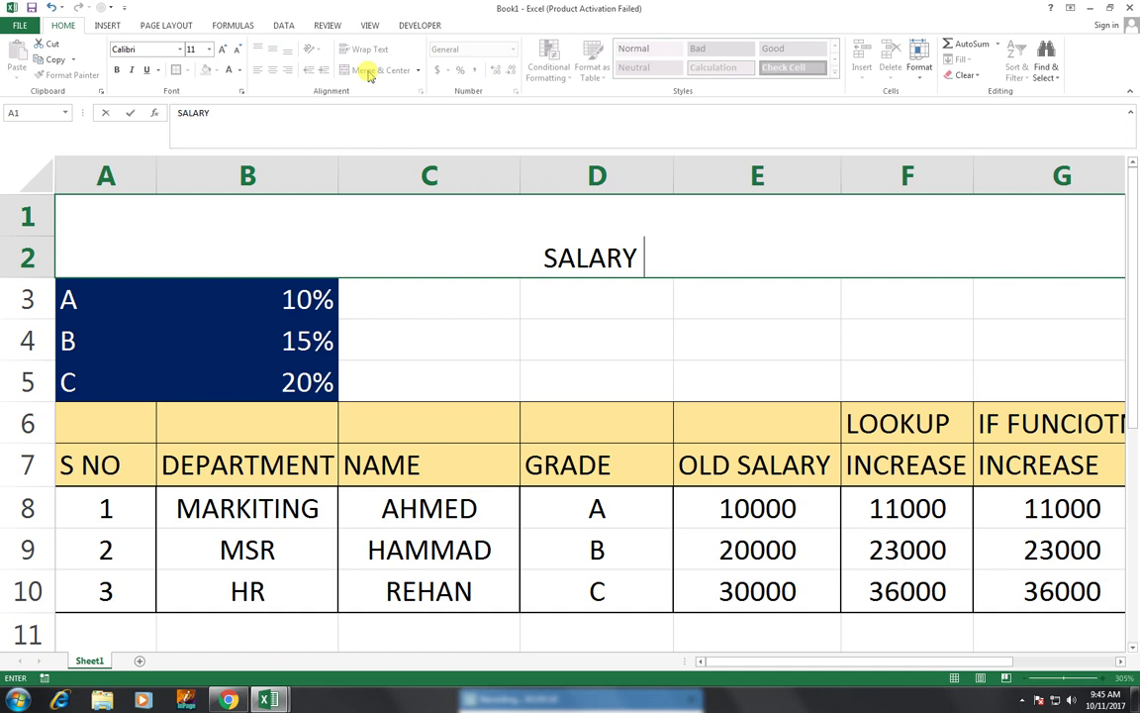
{"action": "type", "text": "INCREASE"}
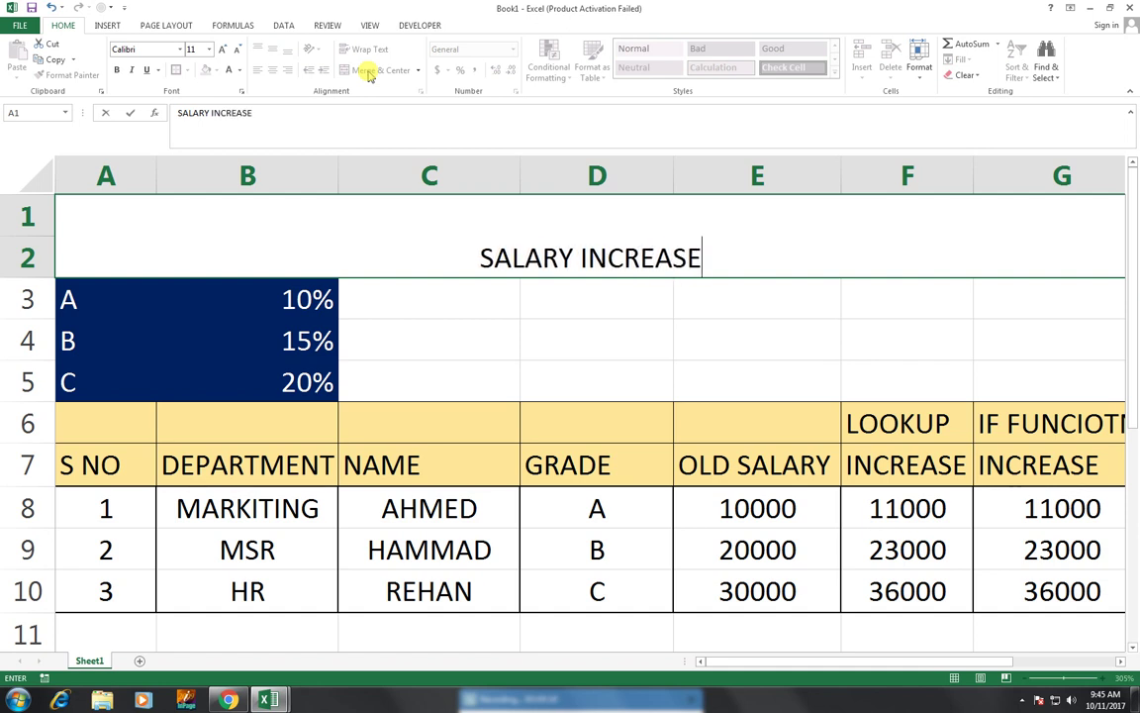
{"action": "left_click", "coordinate": [604, 323]}
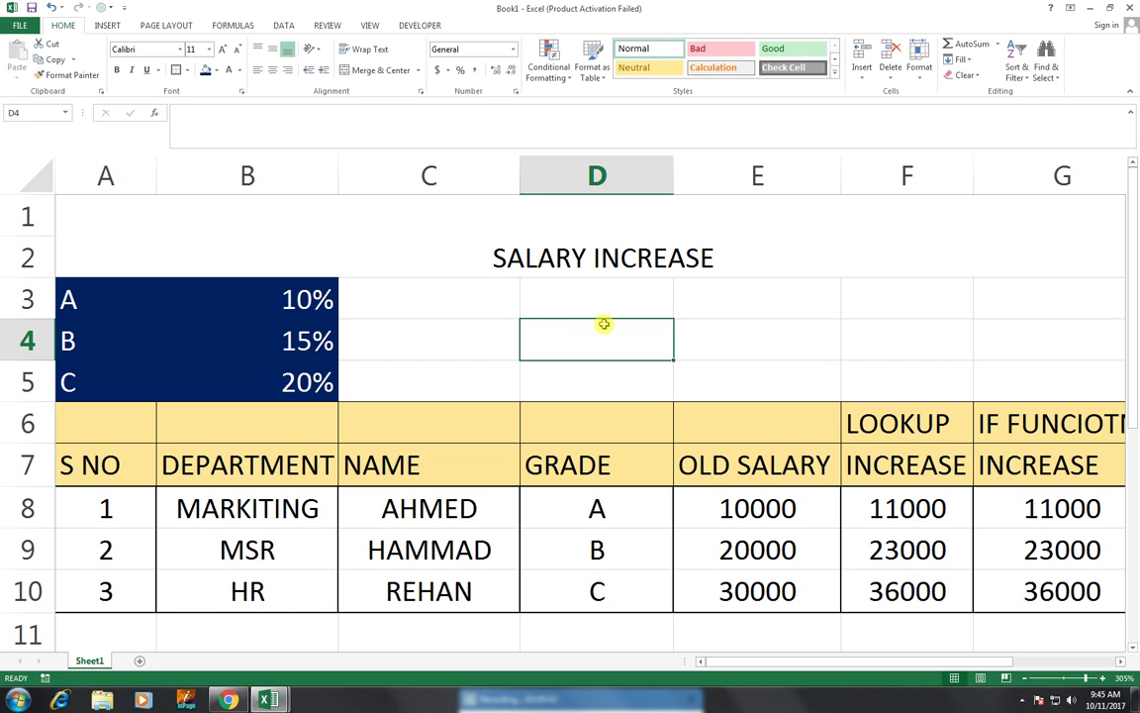
Step: Give the merged SALARY INCREASE title cell a black fill and white font color
{"action": "left_click", "coordinate": [629, 229]}
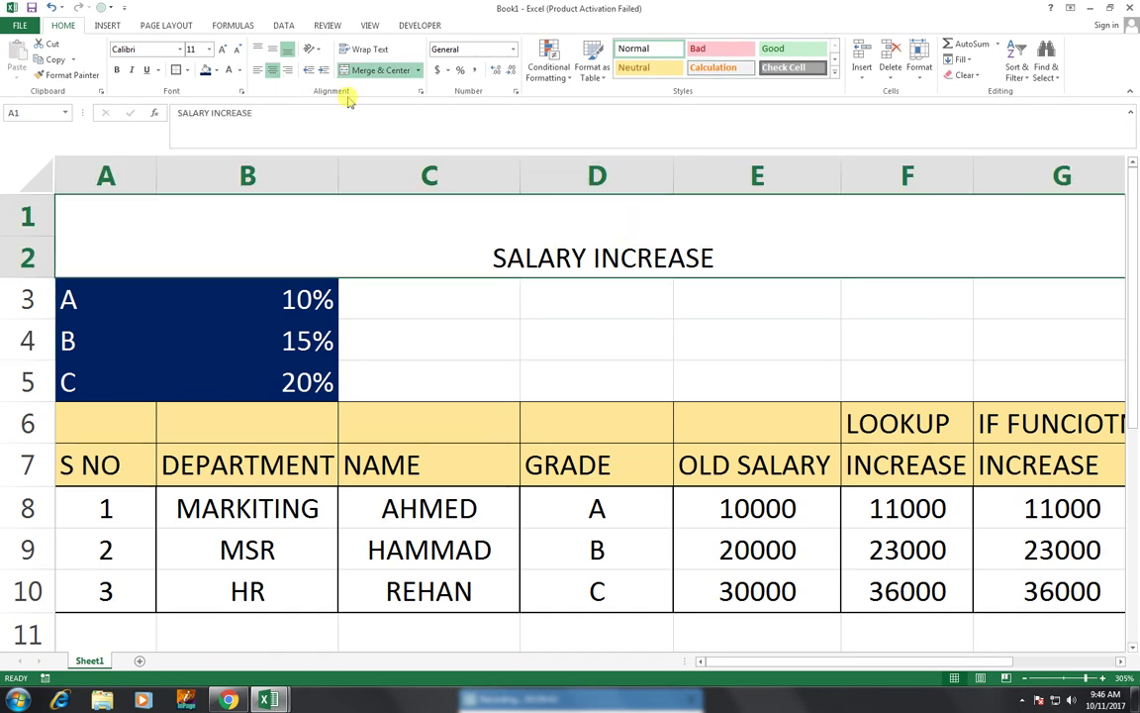
{"action": "left_click", "coordinate": [216, 70]}
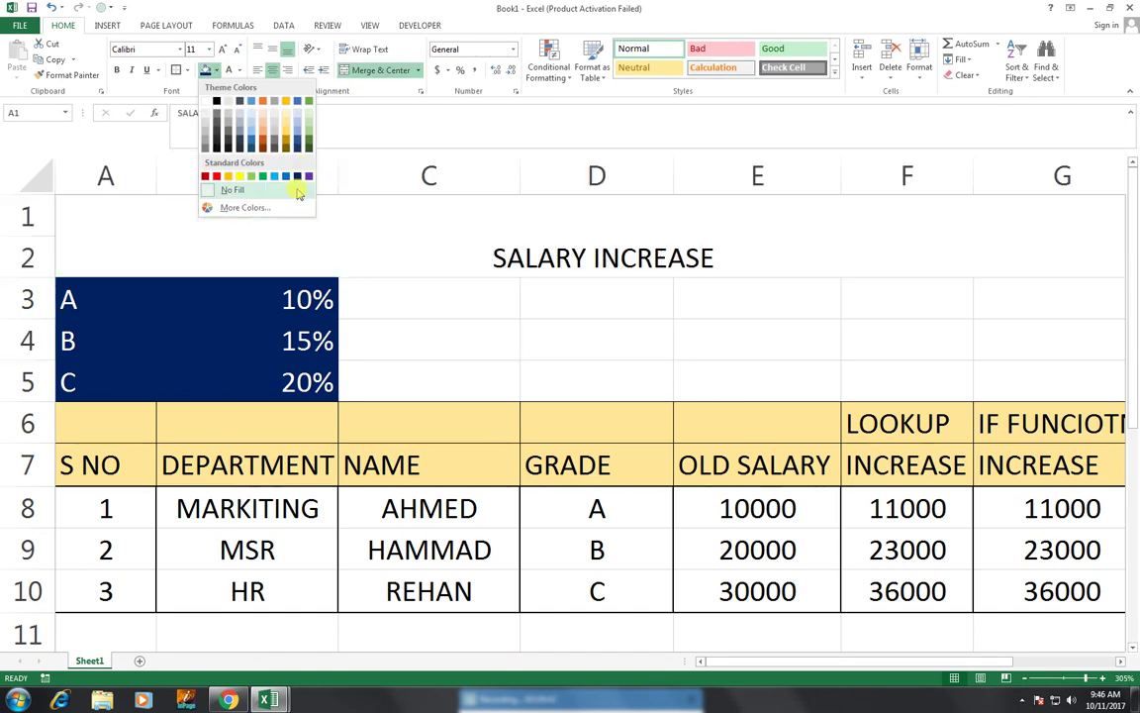
{"action": "left_click", "coordinate": [217, 139]}
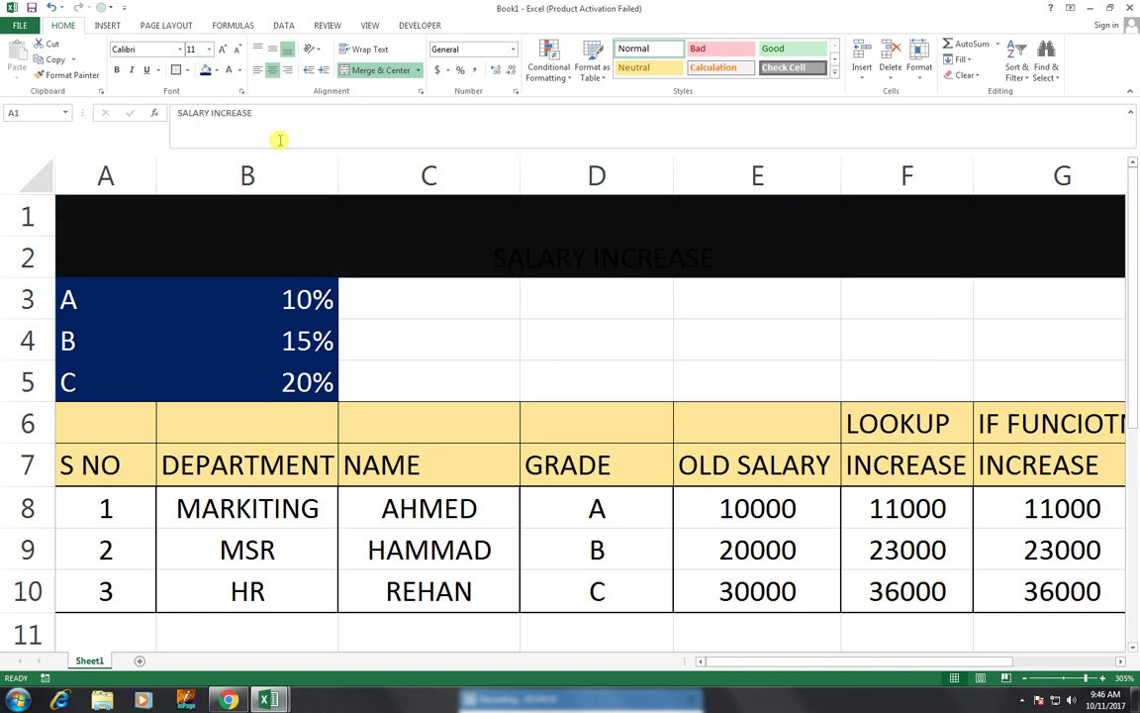
{"action": "left_click", "coordinate": [229, 72]}
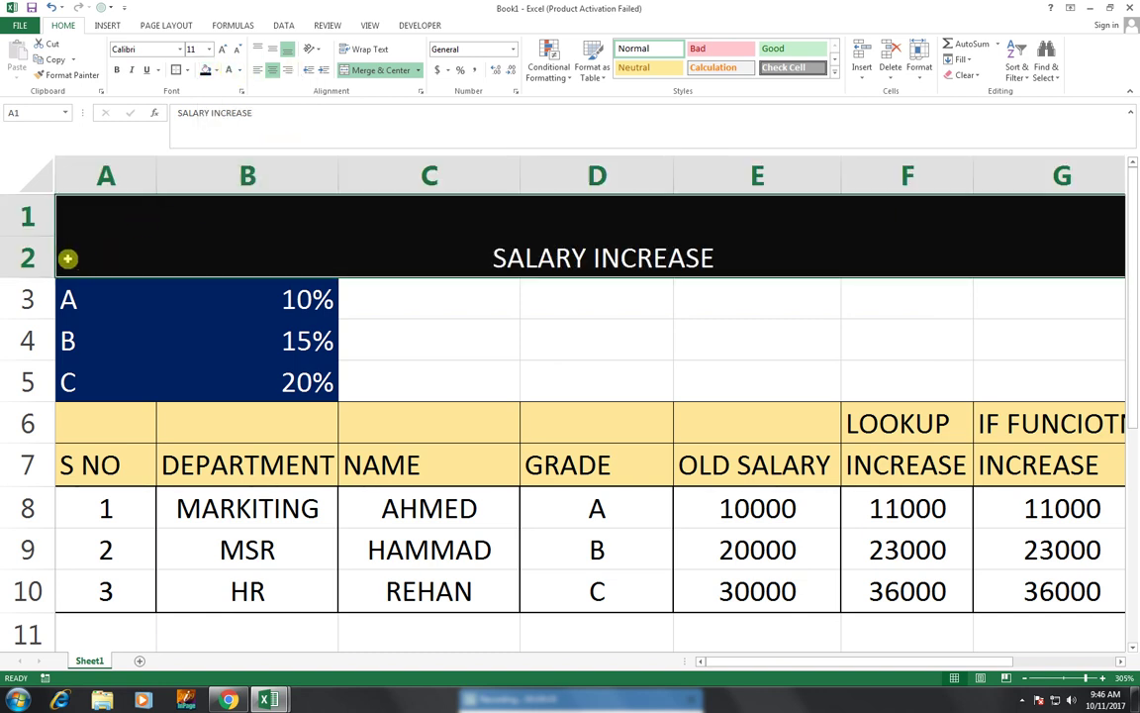
Step: Insert a new sheet row at row 2, within the merged title area
{"action": "left_click", "coordinate": [43, 249]}
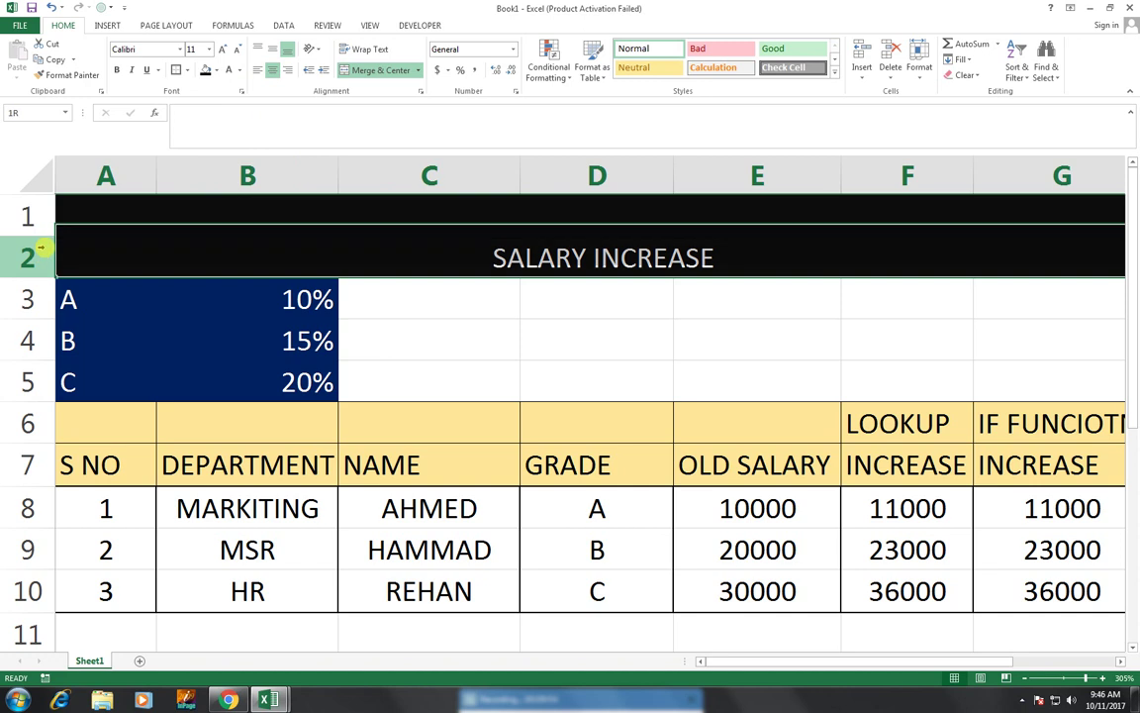
{"action": "left_click", "coordinate": [862, 78]}
{"action": "left_click", "coordinate": [863, 109]}
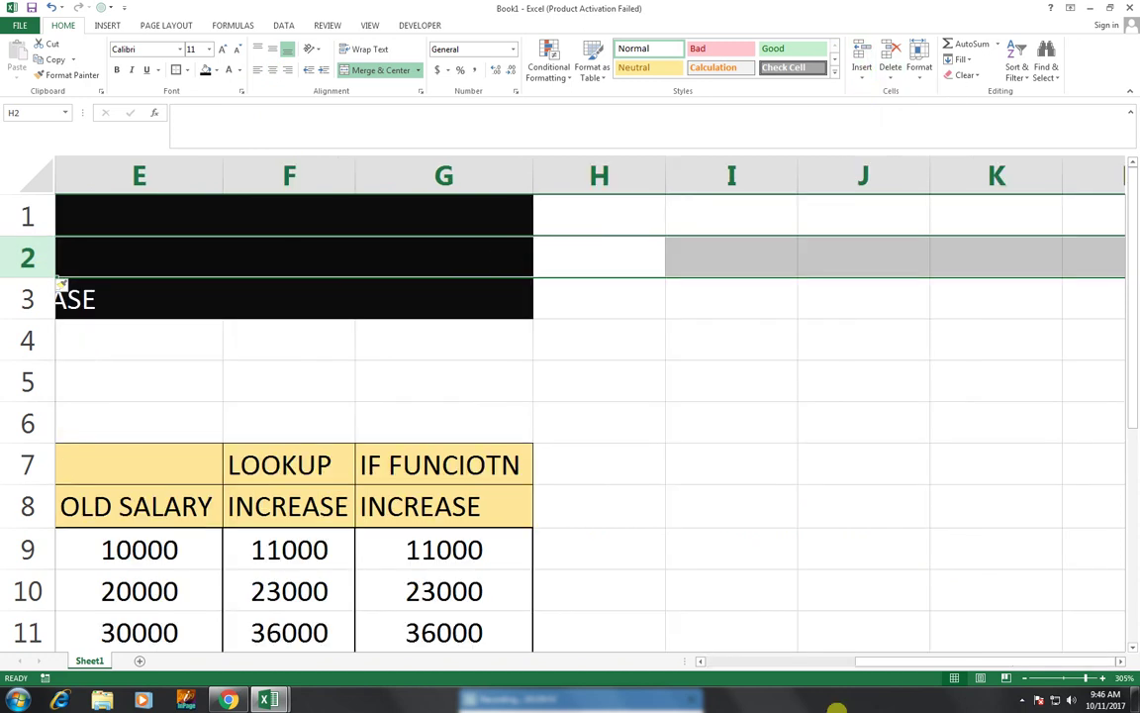
{"action": "left_click_drag", "start_coordinate": [873, 662], "coordinate": [716, 662]}
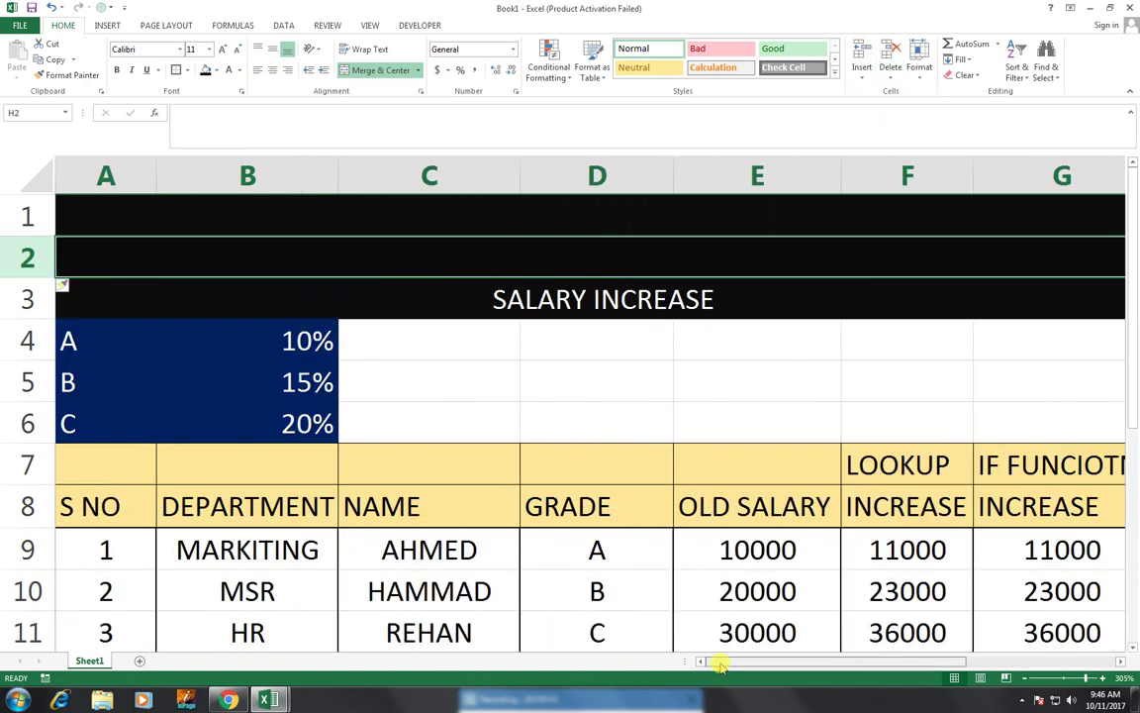
Step: Unmerge the title rows and merge and center A1:G3 as one SALARY INCREASE title cell
{"action": "left_click", "coordinate": [226, 228]}
{"action": "left_click_drag", "start_coordinate": [221, 227], "coordinate": [691, 312]}
{"action": "left_click", "coordinate": [381, 72]}
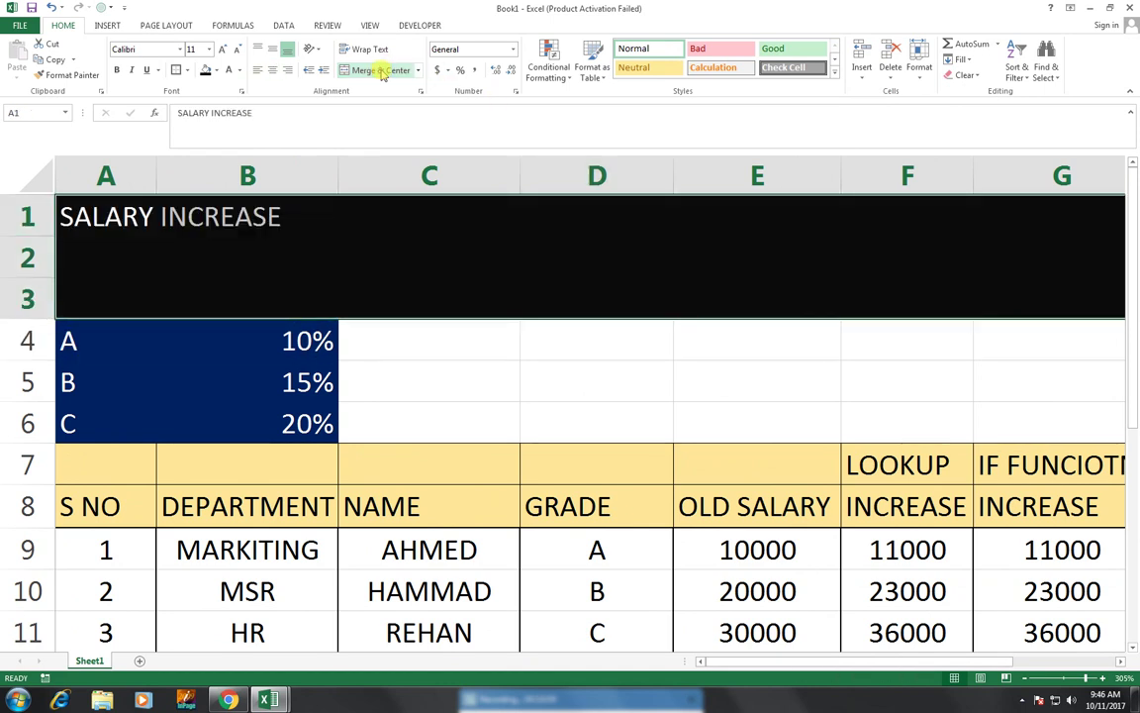
{"action": "left_click", "coordinate": [381, 72]}
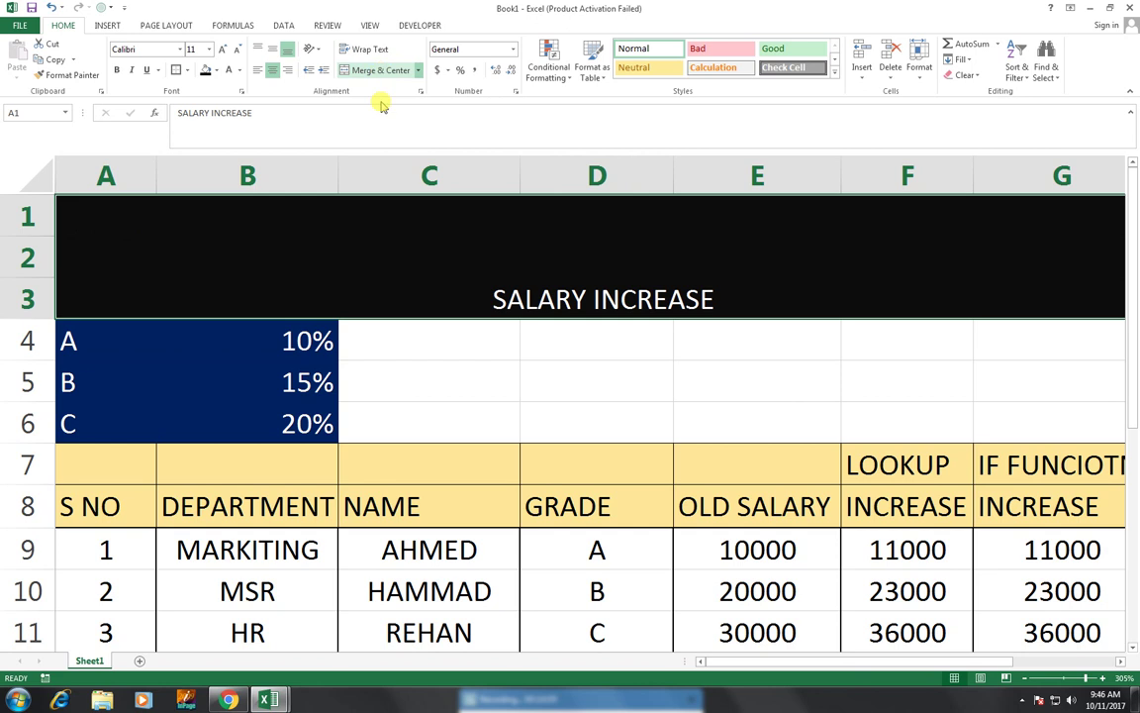
Step: Enlarge the SALARY INCREASE title's font size to 36 points
{"action": "left_click", "coordinate": [222, 49]}
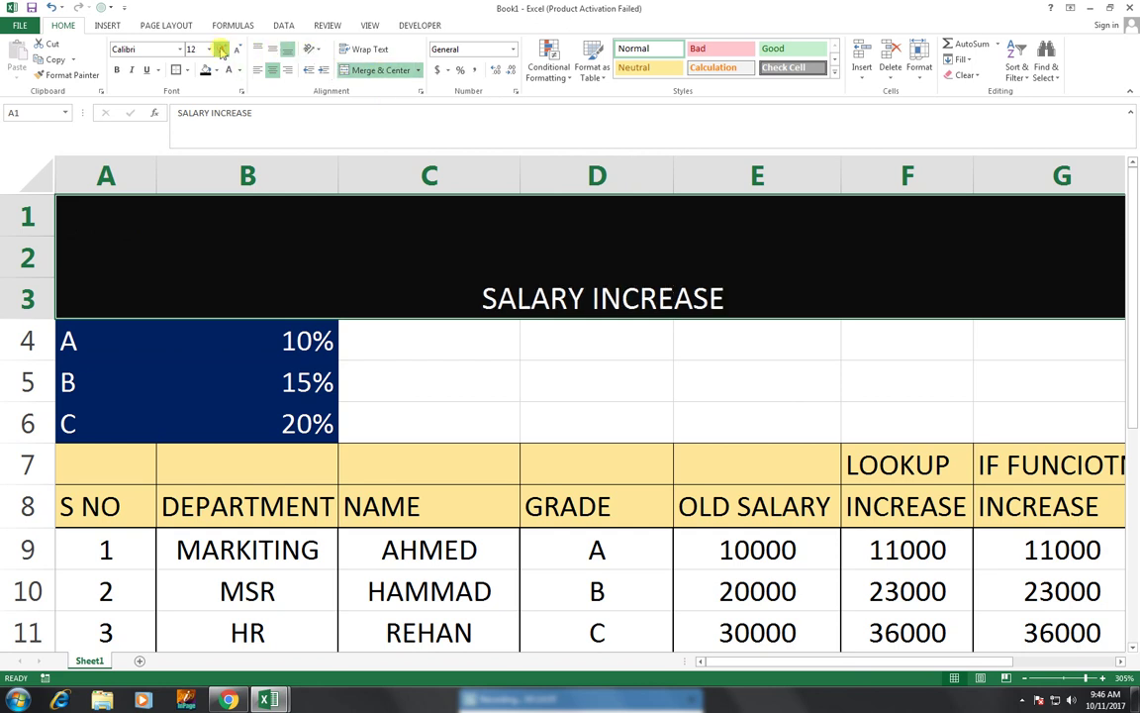
{"action": "left_click", "coordinate": [223, 50]}
{"action": "left_click", "coordinate": [223, 49]}
{"action": "left_click", "coordinate": [223, 49]}
{"action": "left_click", "coordinate": [223, 49]}
{"action": "left_click", "coordinate": [222, 50]}
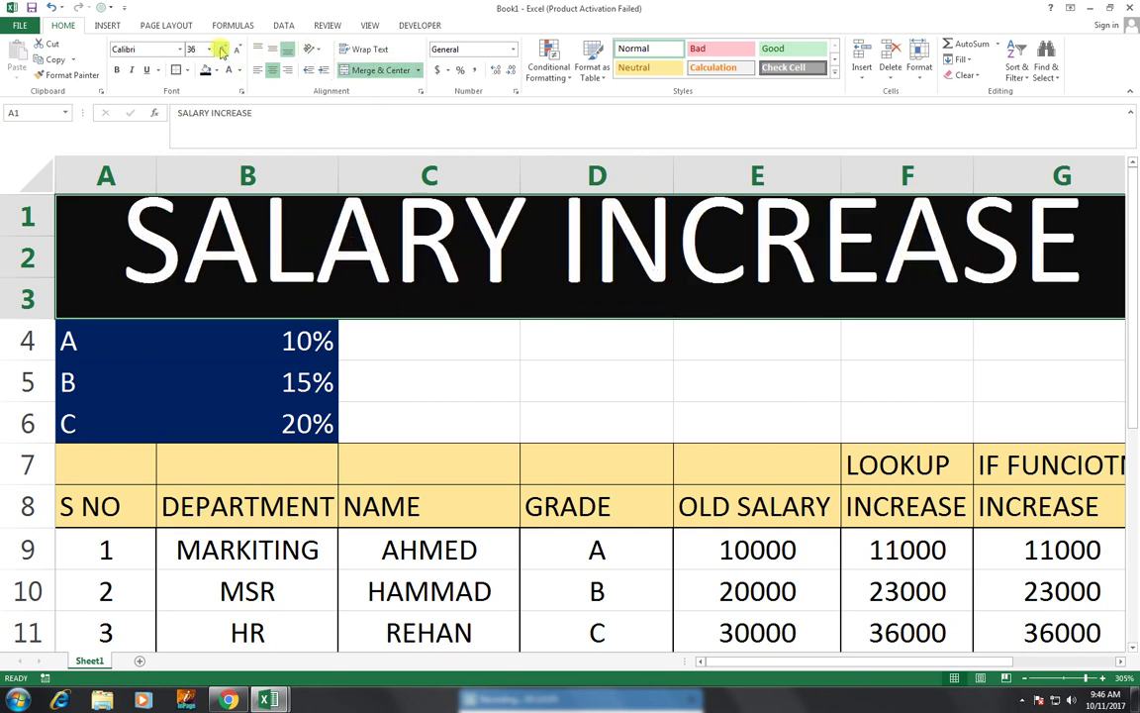
{"action": "left_click", "coordinate": [236, 50]}
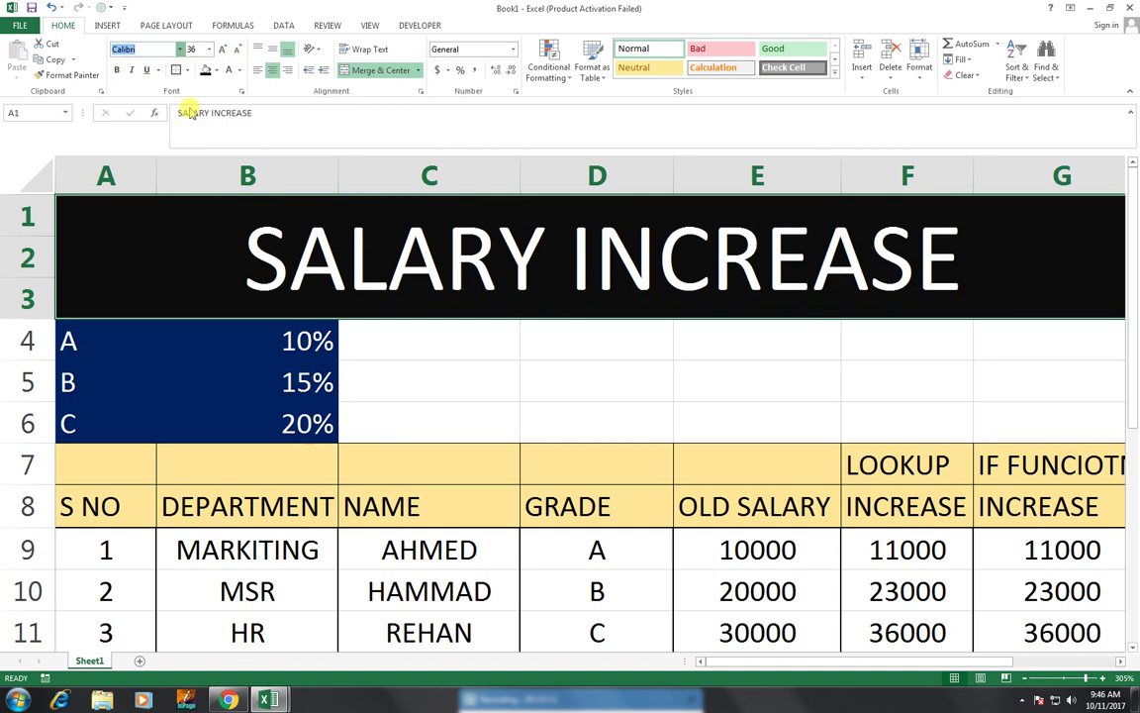
Step: Try the Arabic Typesetting font on the SALARY INCREASE title and settle on Aparajita
{"action": "left_click", "coordinate": [179, 49]}
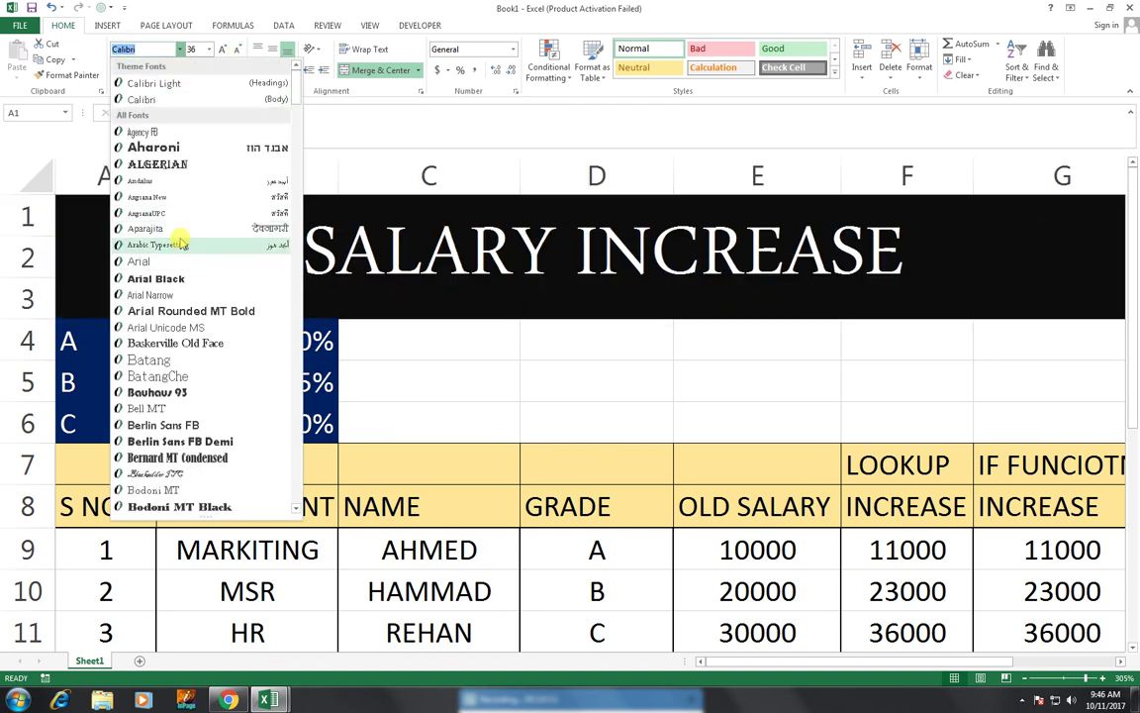
{"action": "left_click", "coordinate": [181, 244]}
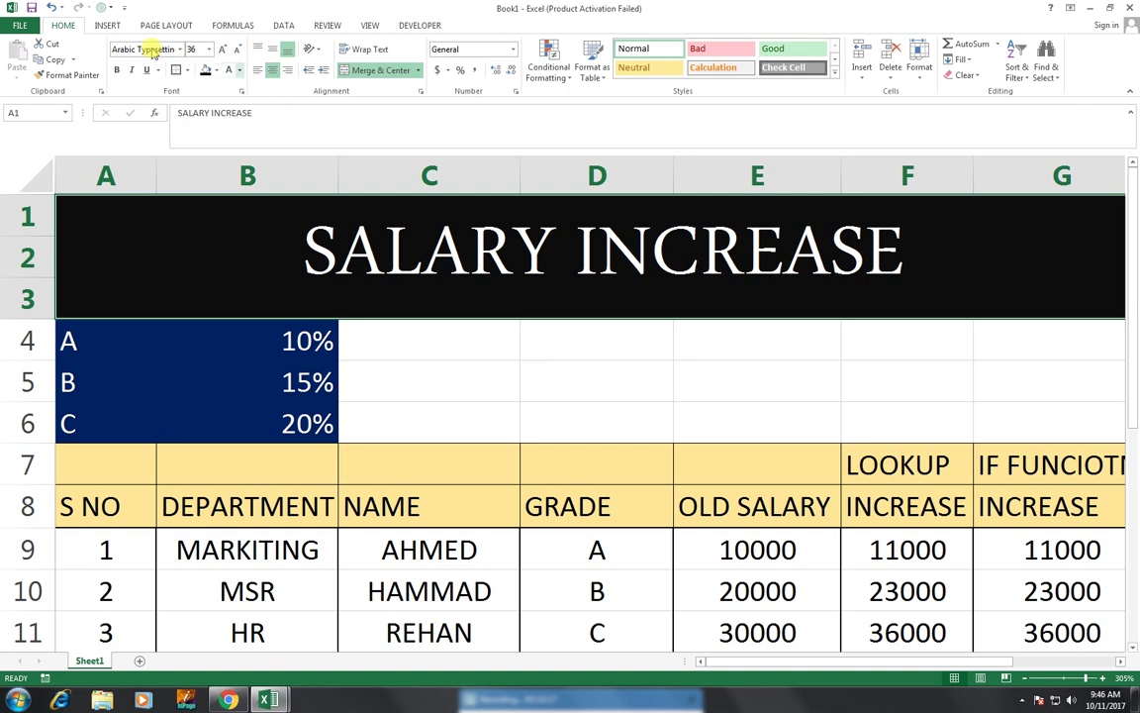
{"action": "left_click", "coordinate": [181, 49]}
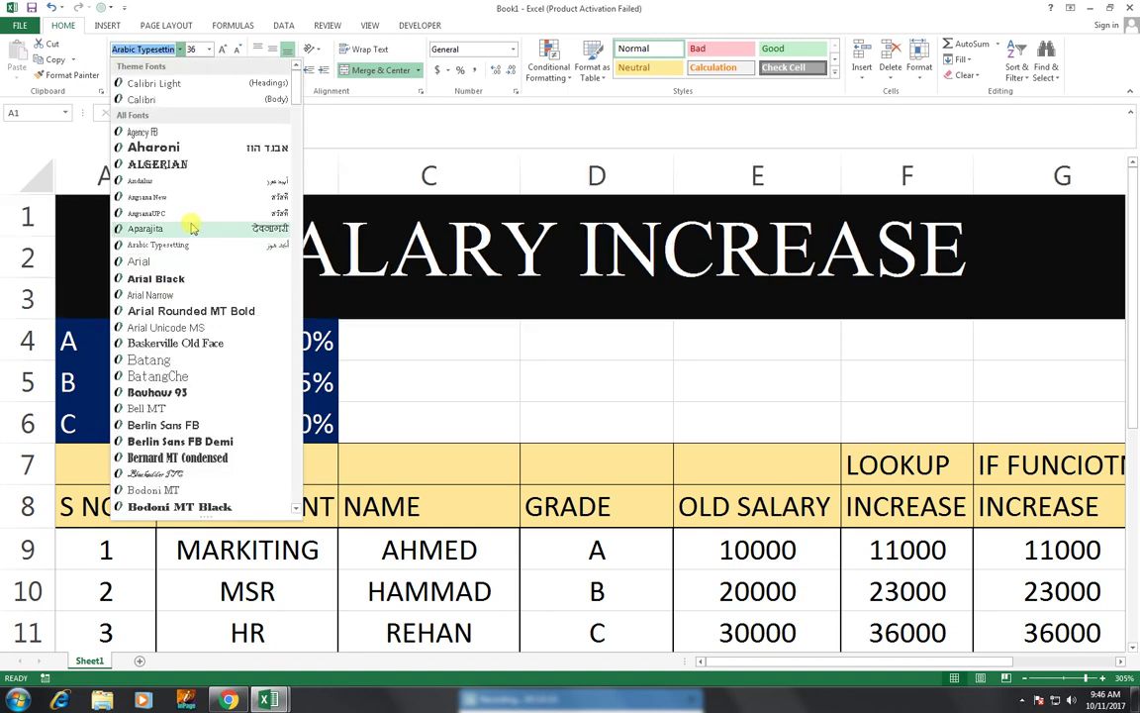
{"action": "left_click", "coordinate": [188, 229]}
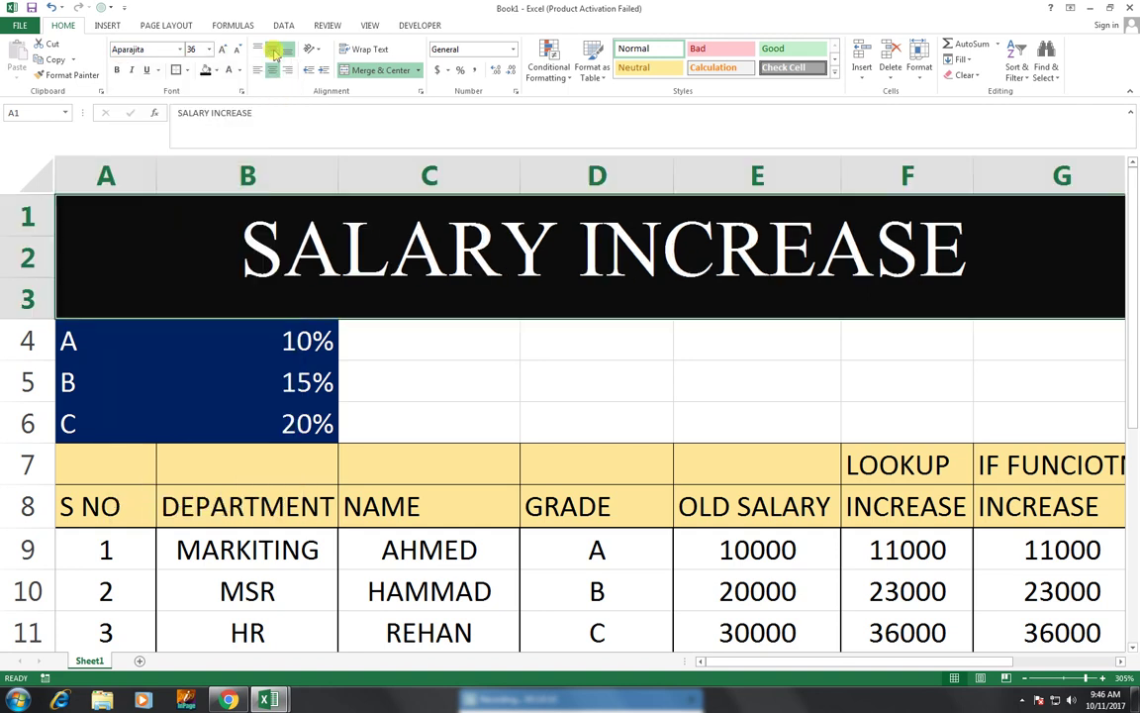
Step: Middle-align the SALARY INCREASE title vertically and make its text 48 points and bold
{"action": "left_click", "coordinate": [222, 49]}
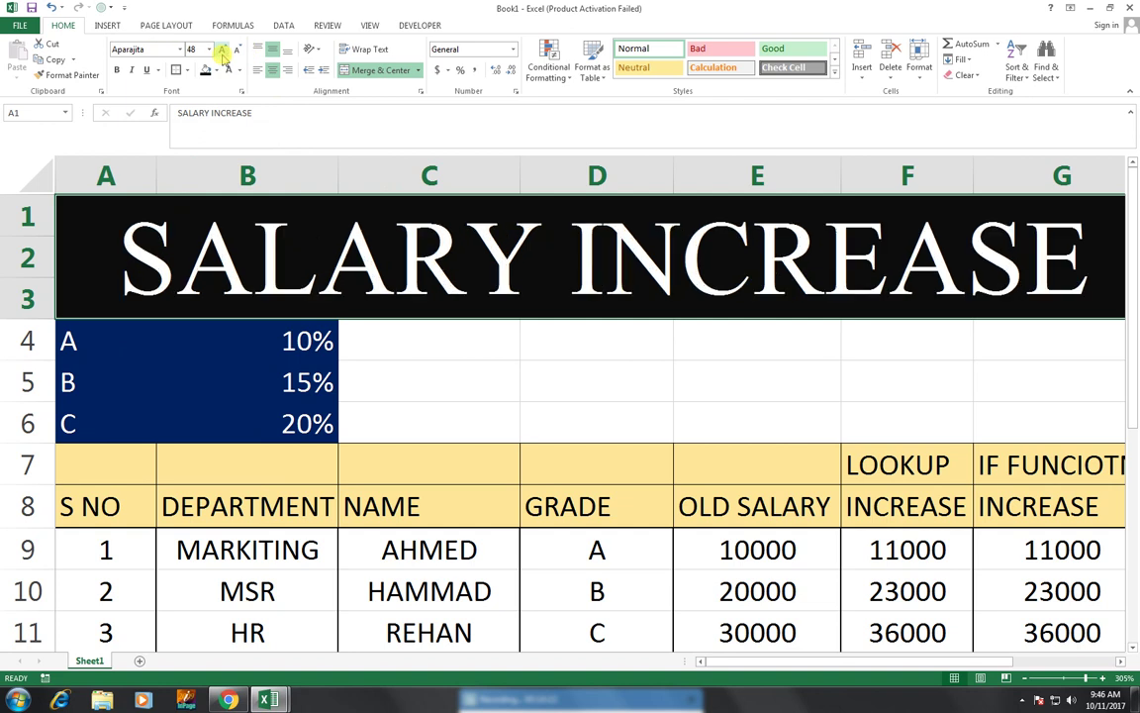
{"action": "left_click", "coordinate": [118, 70]}
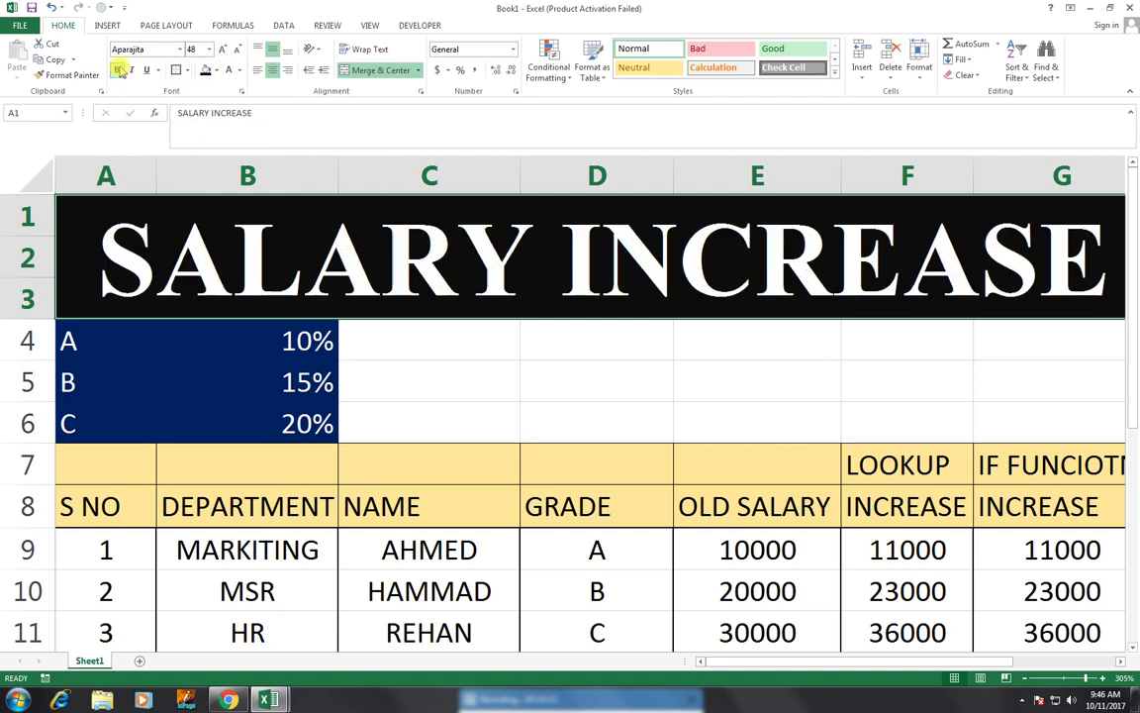